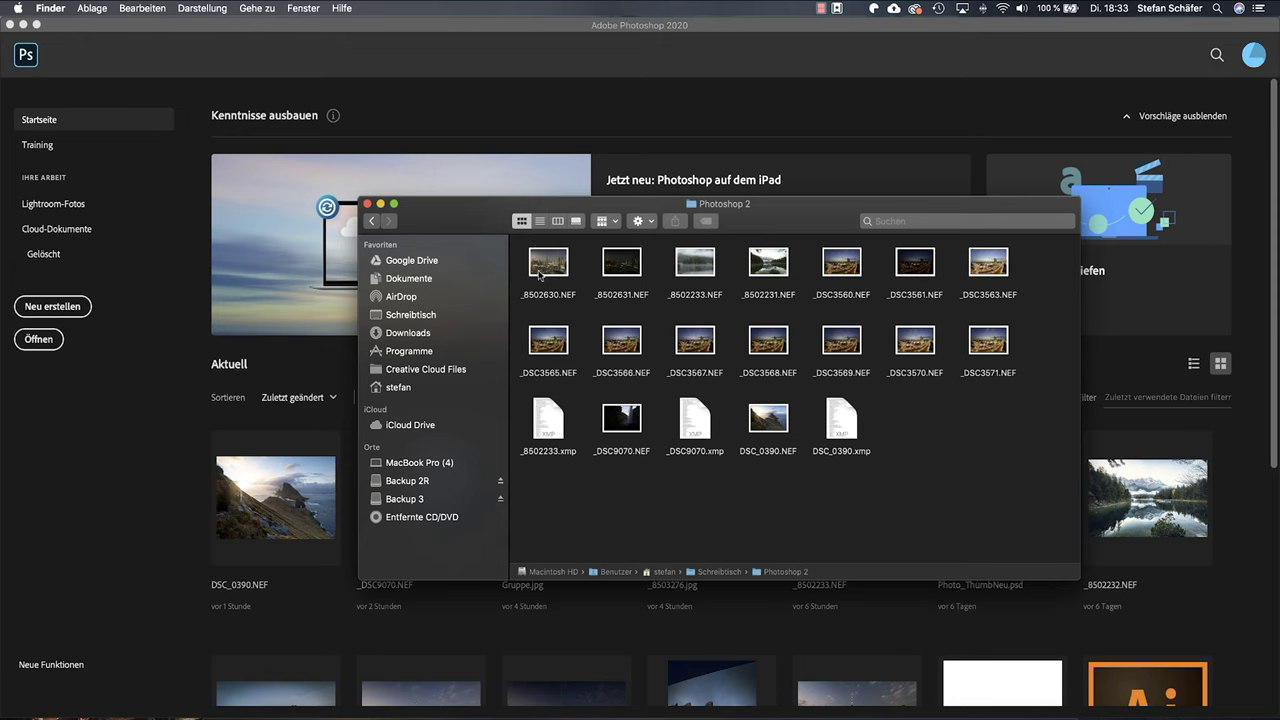
# Open _8502630.NEF from Finder with Adobe Photoshop 2020.app via Öffnen mit
pyautogui.click(546, 270)
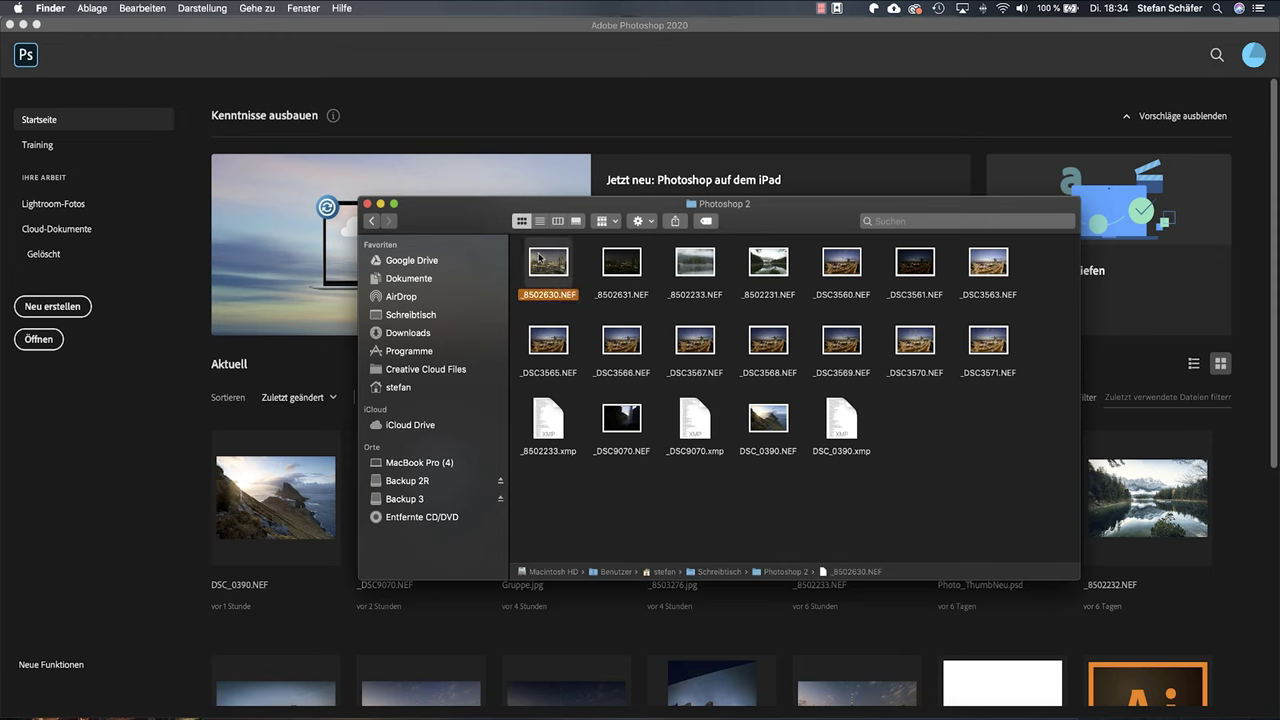
pyautogui.rightClick(539, 258)
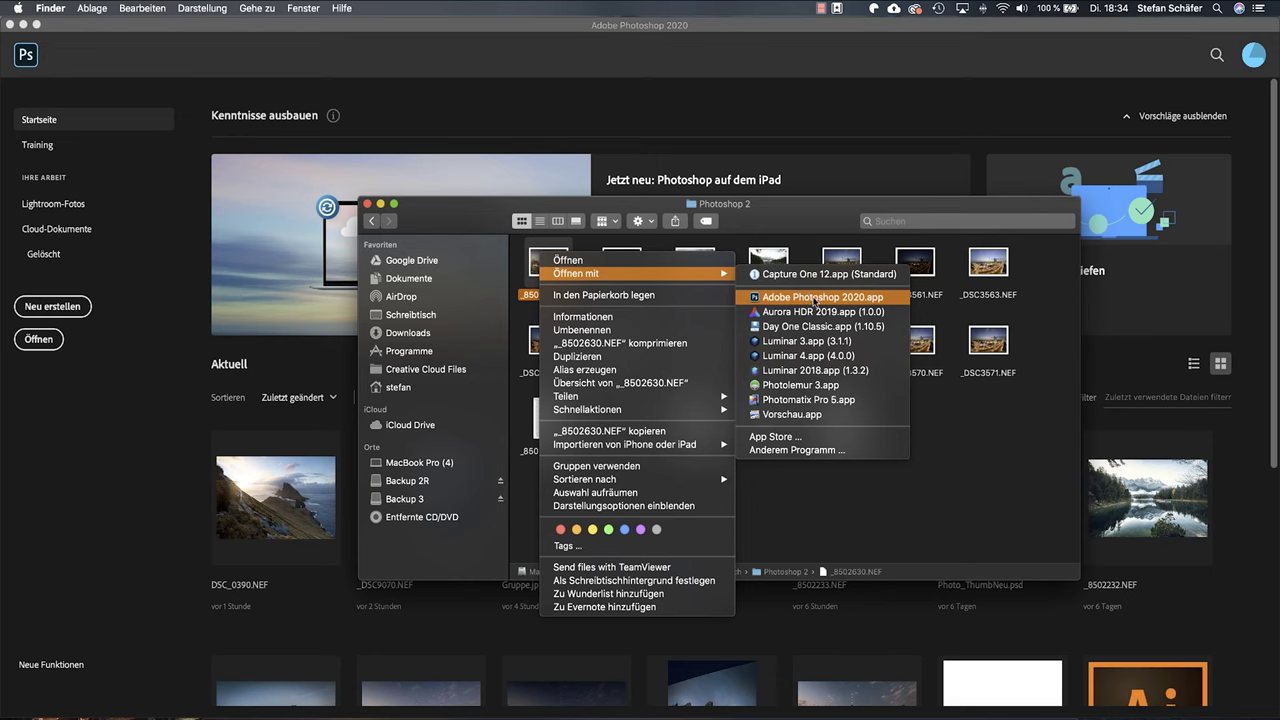
pyautogui.click(815, 298)
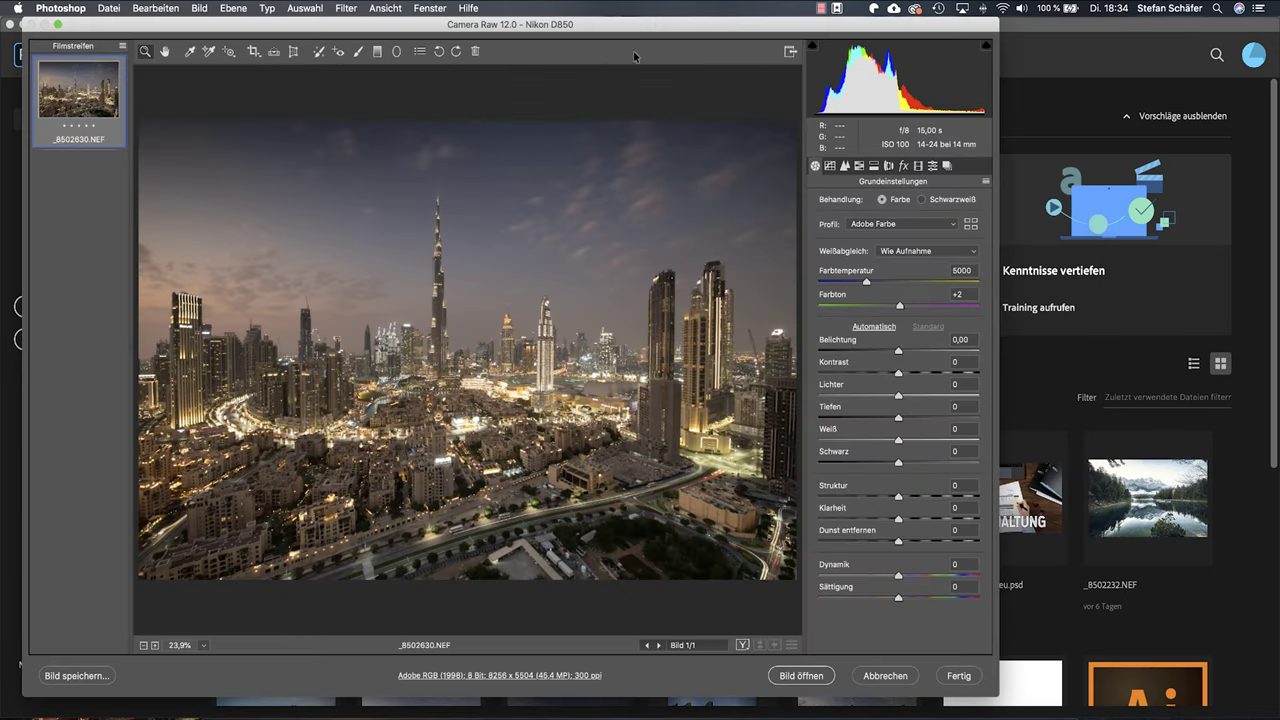
# Reposition the Camera Raw window and zoom to 50% to inspect skyline detail
pyautogui.moveTo(632, 28); pyautogui.dragTo(726, 28)
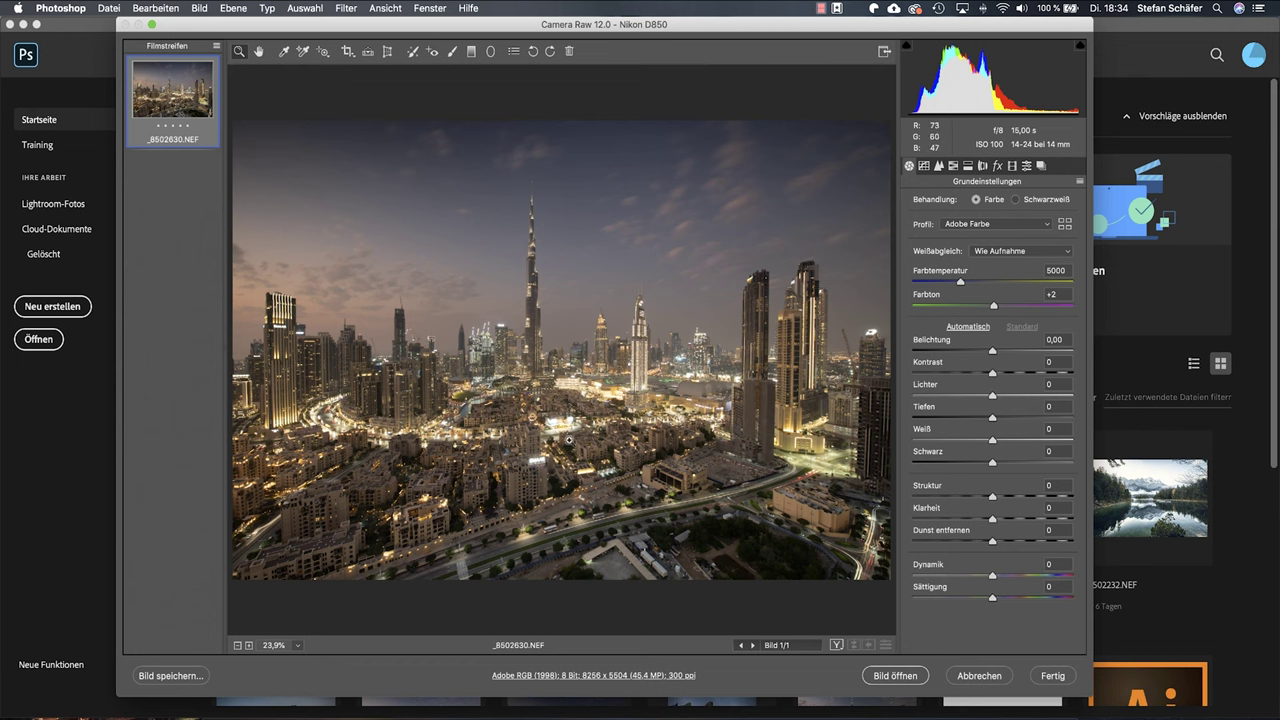
pyautogui.click(540, 468)
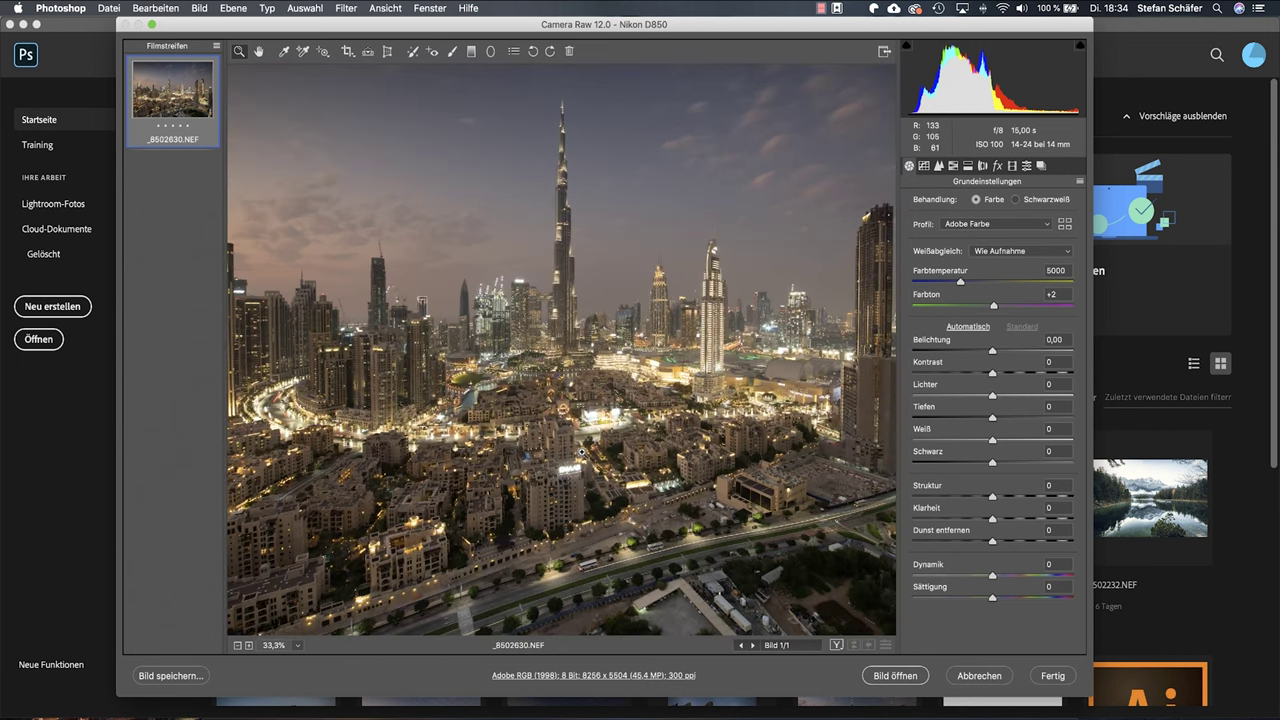
pyautogui.click(531, 395)
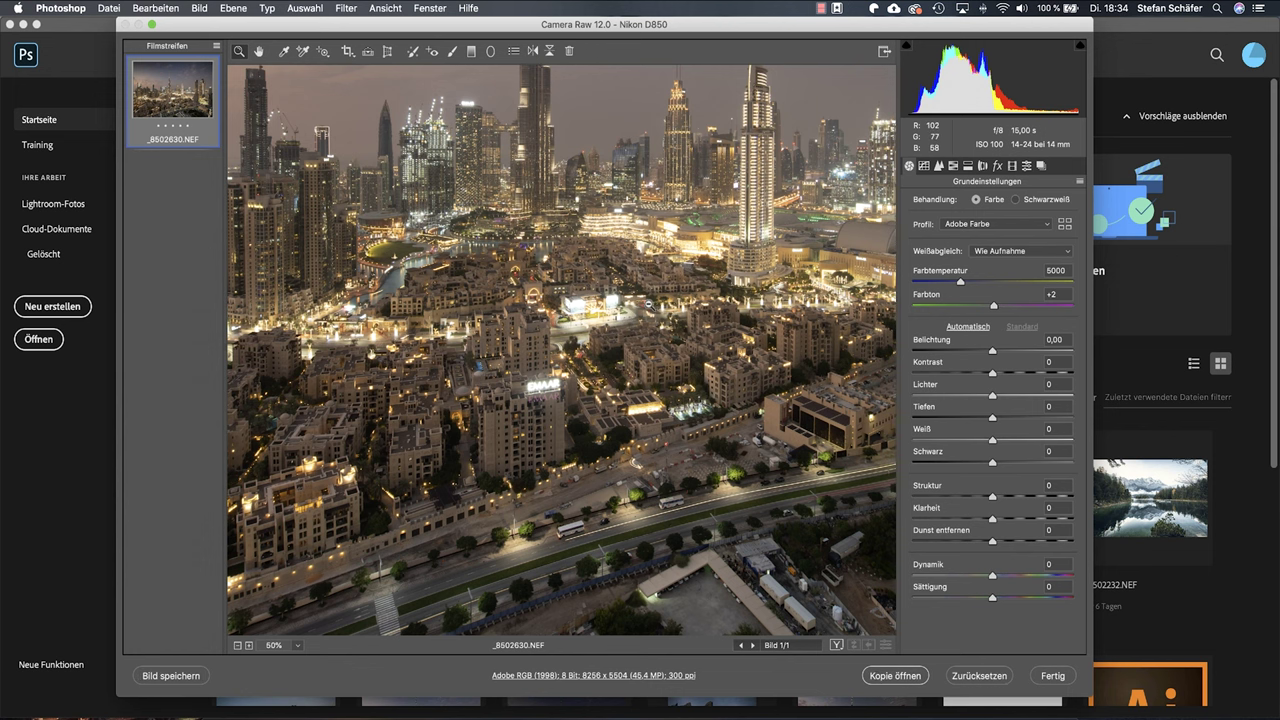
pyautogui.keyDown('alt'); pyautogui.click(650, 306); pyautogui.keyUp('alt')
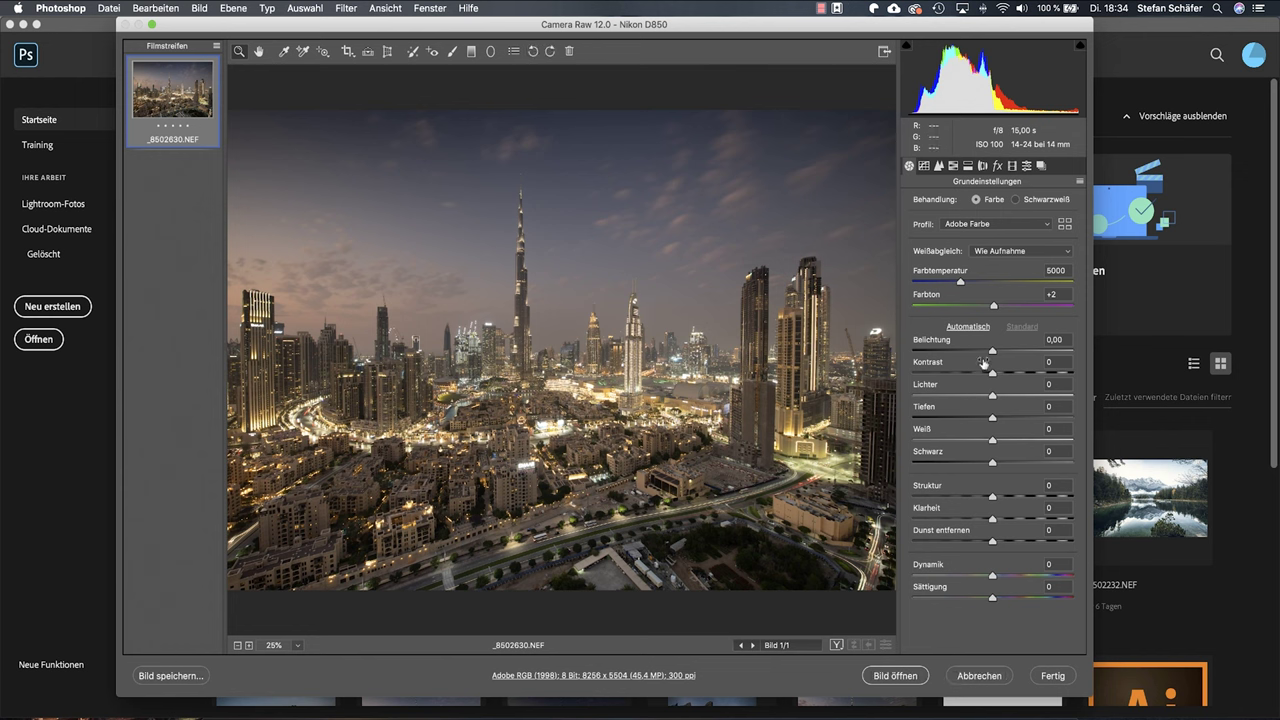
# Set Lichter to -60 and Tiefen to +20 with Belichtung at 0, then open in Photoshop
pyautogui.moveTo(990, 396); pyautogui.dragTo(947, 397)
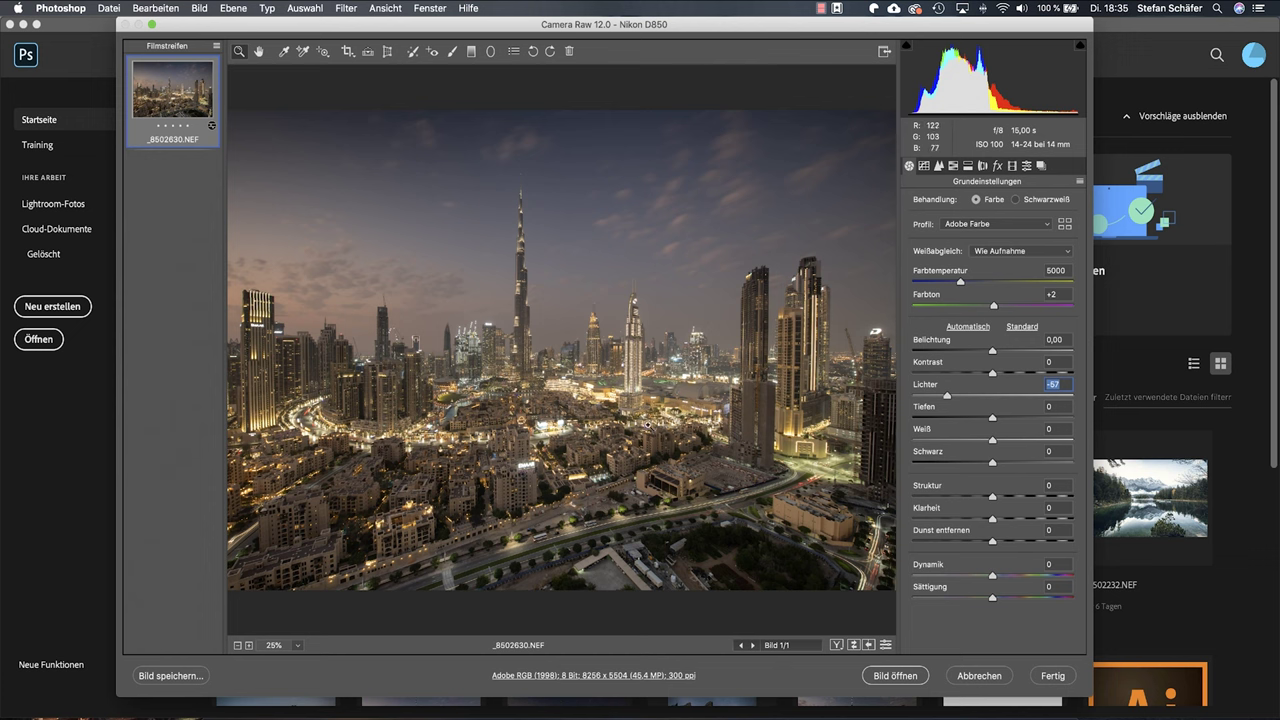
pyautogui.moveTo(993, 351); pyautogui.dragTo(961, 352)
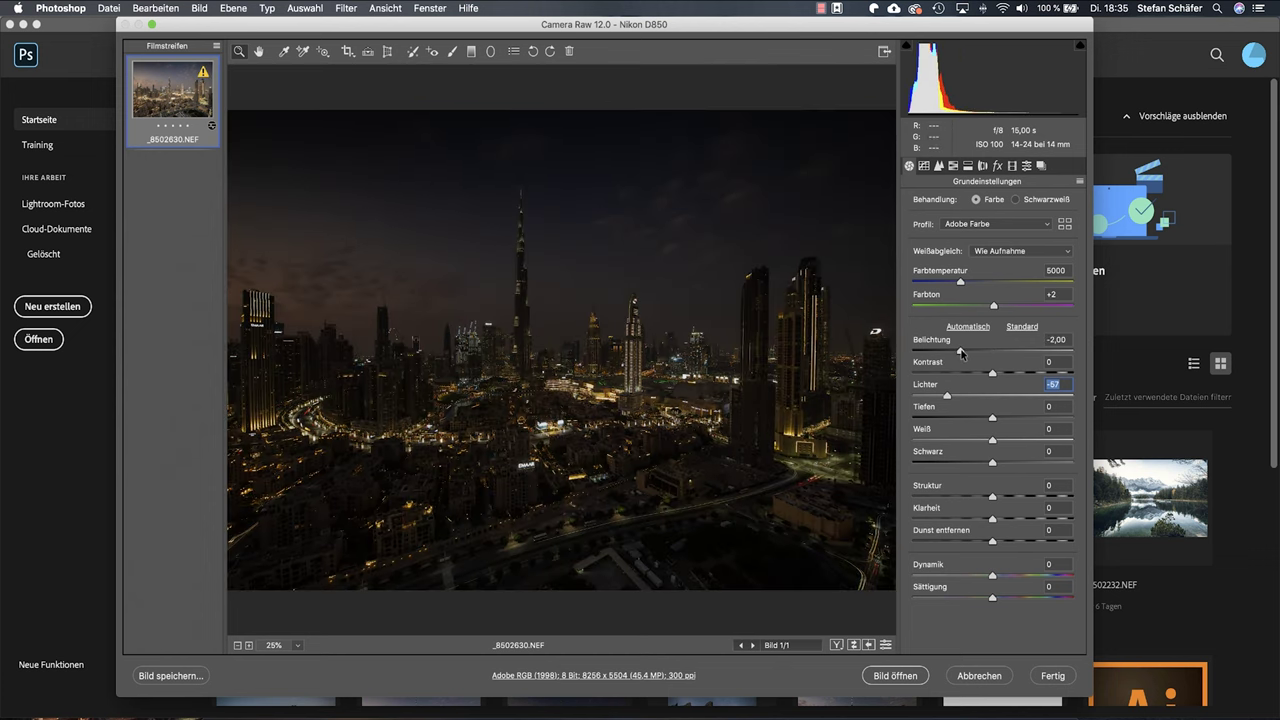
pyautogui.moveTo(961, 352); pyautogui.dragTo(964, 352)
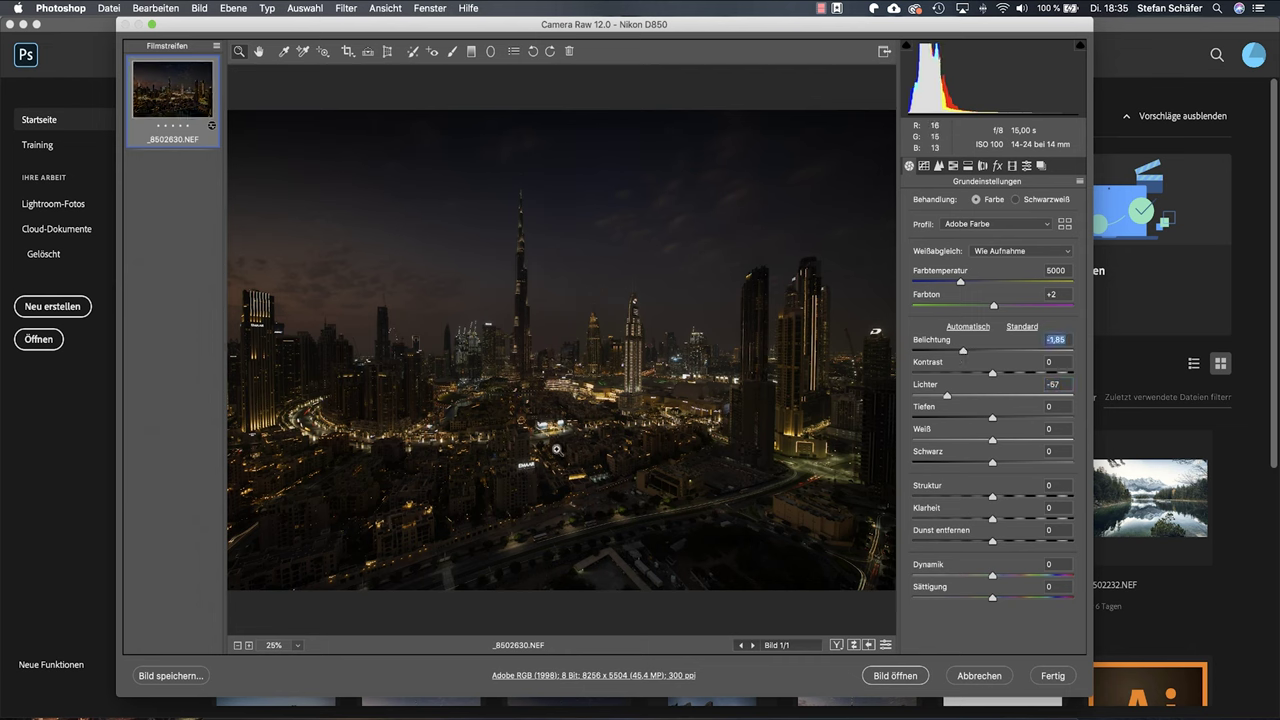
pyautogui.doubleClick(963, 352)
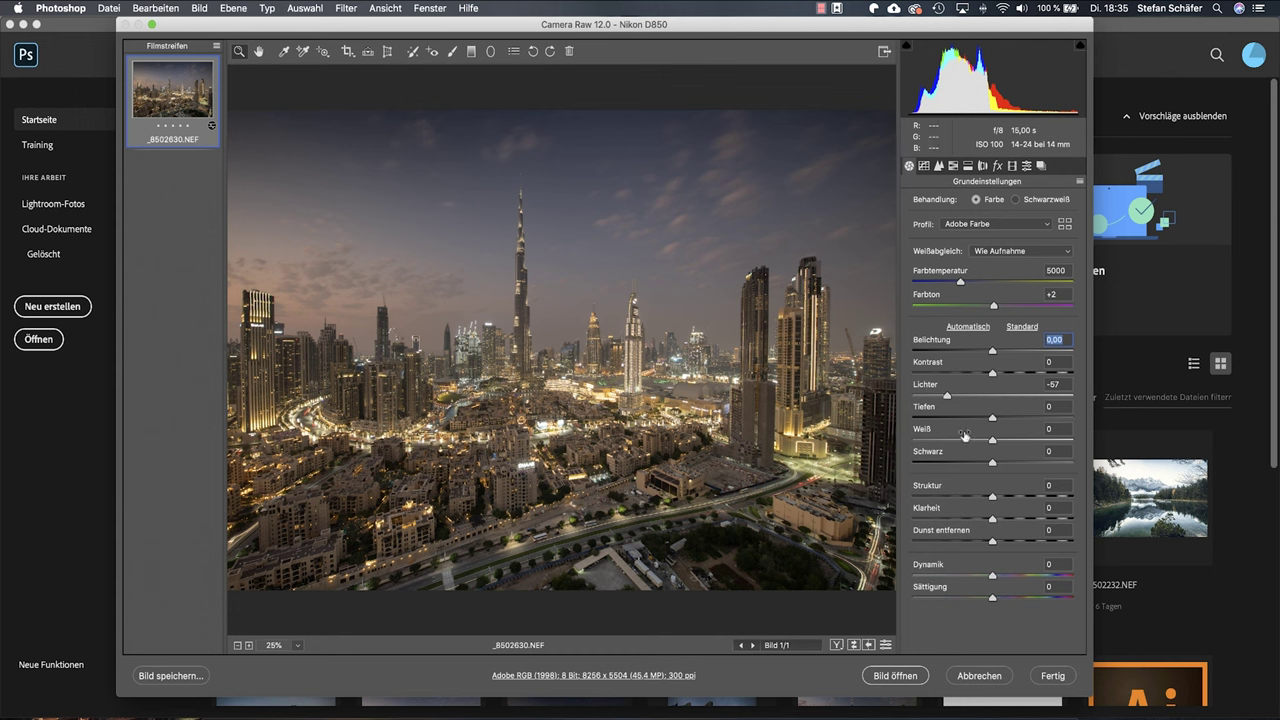
pyautogui.moveTo(994, 421); pyautogui.dragTo(1010, 423)
pyautogui.moveTo(948, 397); pyautogui.dragTo(948, 401)
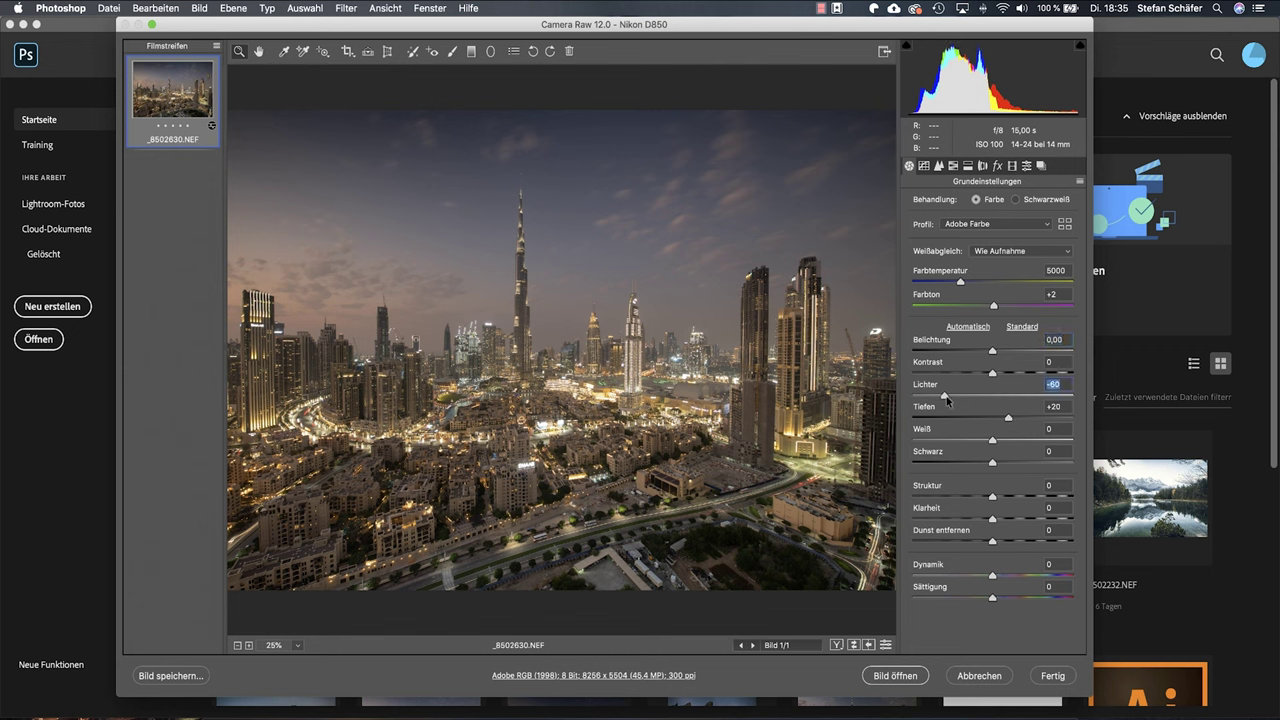
pyautogui.click(895, 676)
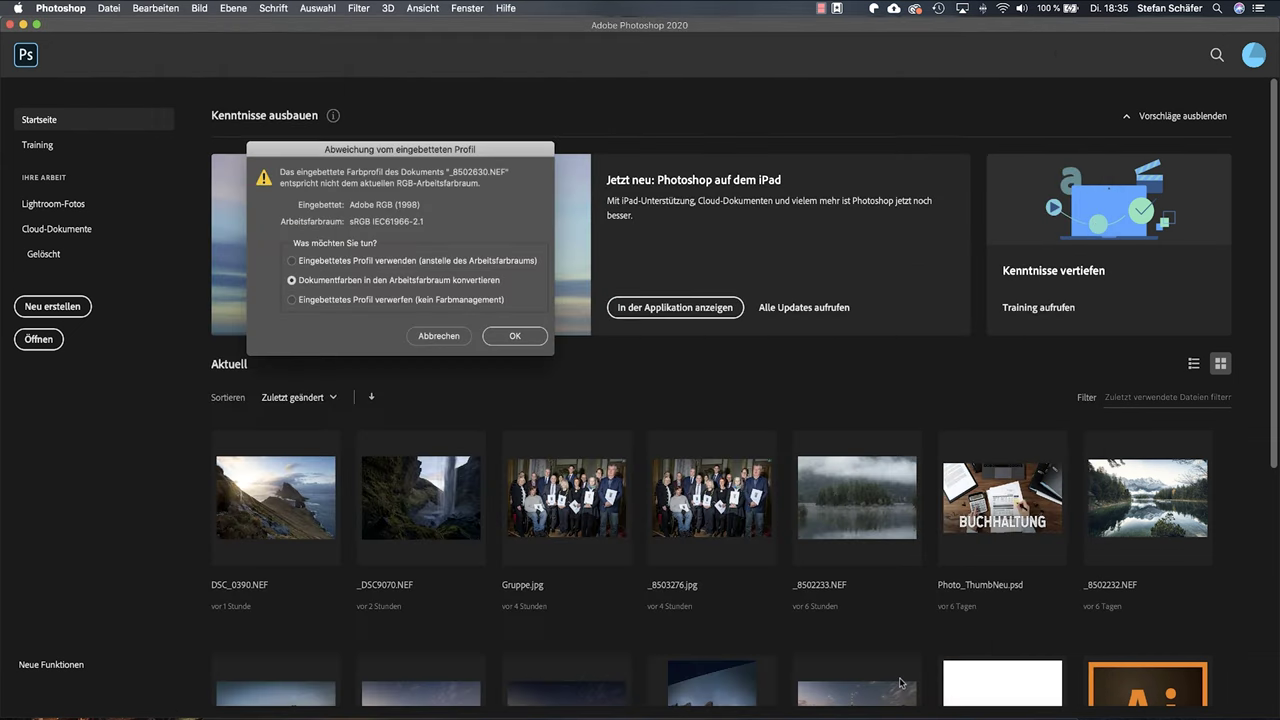
# Convert to the working colour space and load _8502631.NEF into Camera Raw
pyautogui.click(530, 342)
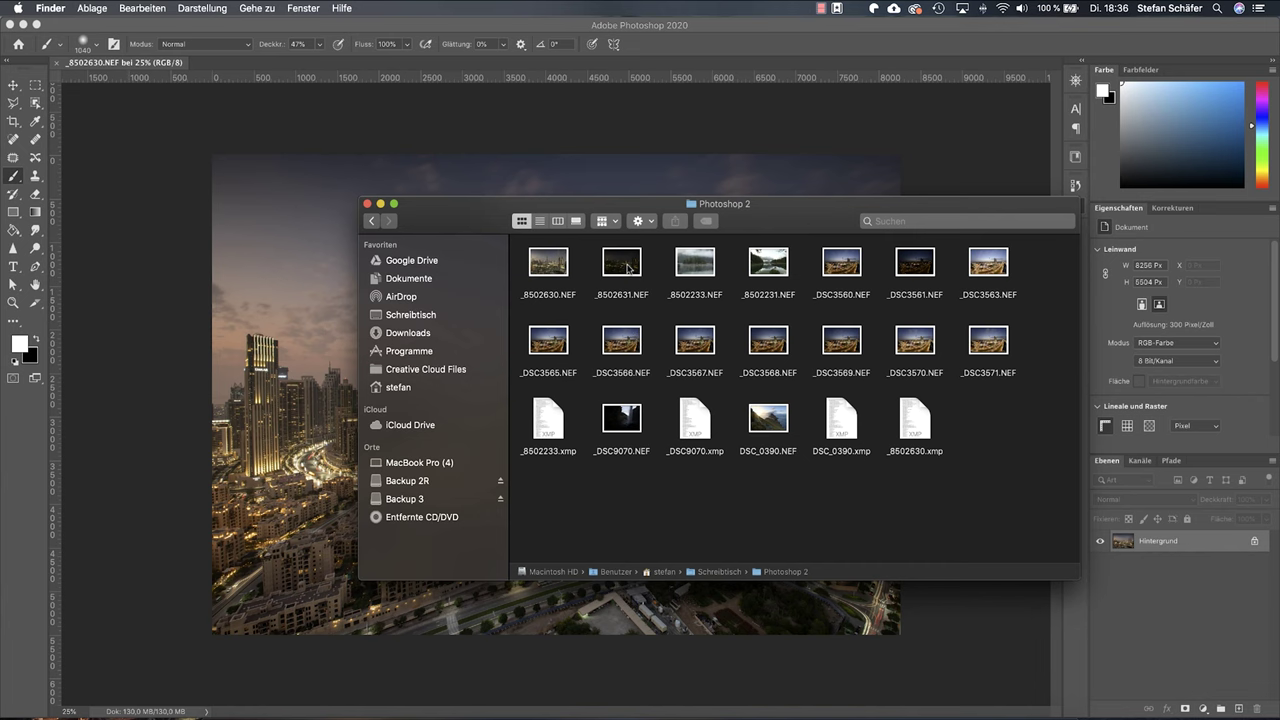
pyautogui.moveTo(626, 265); pyautogui.dragTo(546, 712)
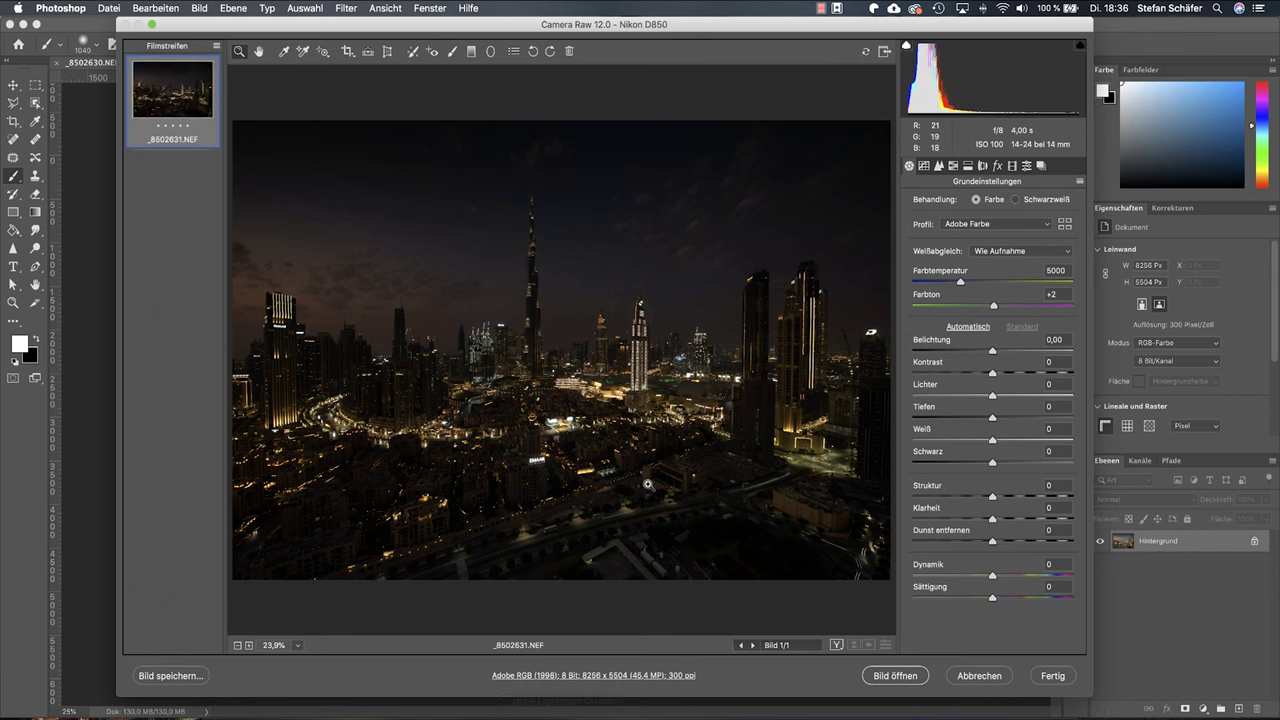
# Lower Lichter to -70 and zoom to 100% on the EMAAR sign
pyautogui.click(949, 395)
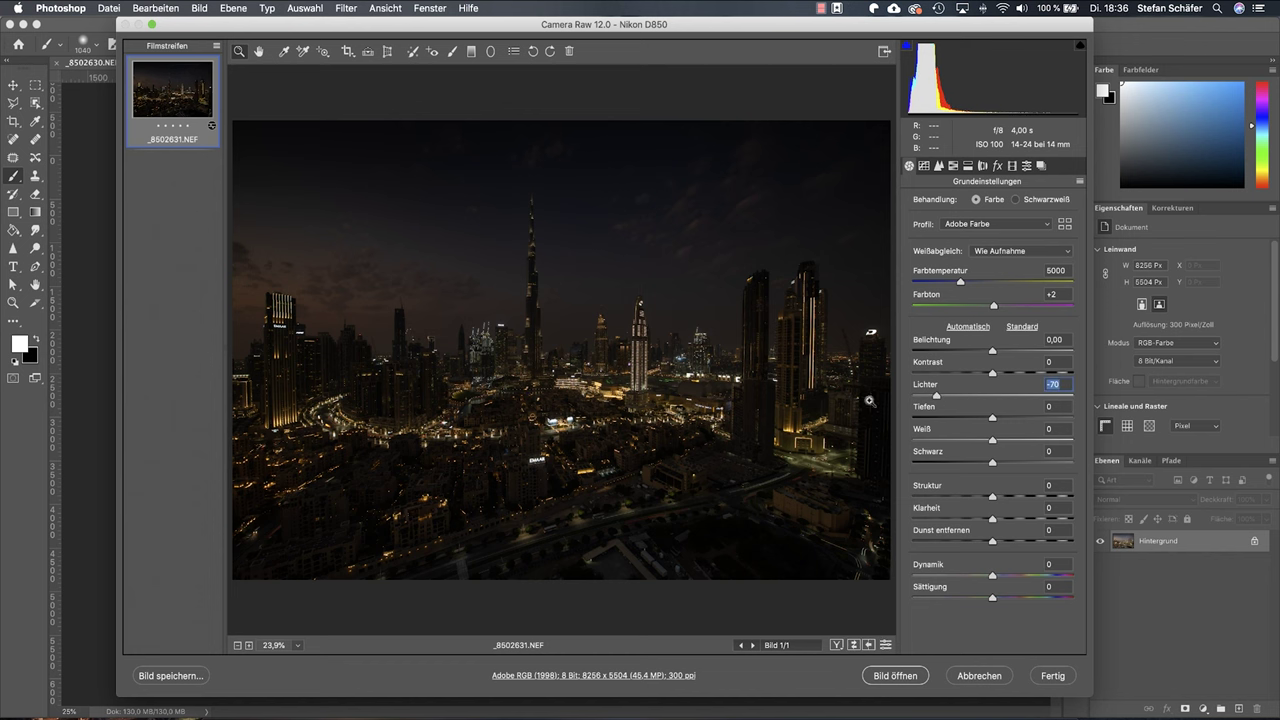
pyautogui.click(577, 440)
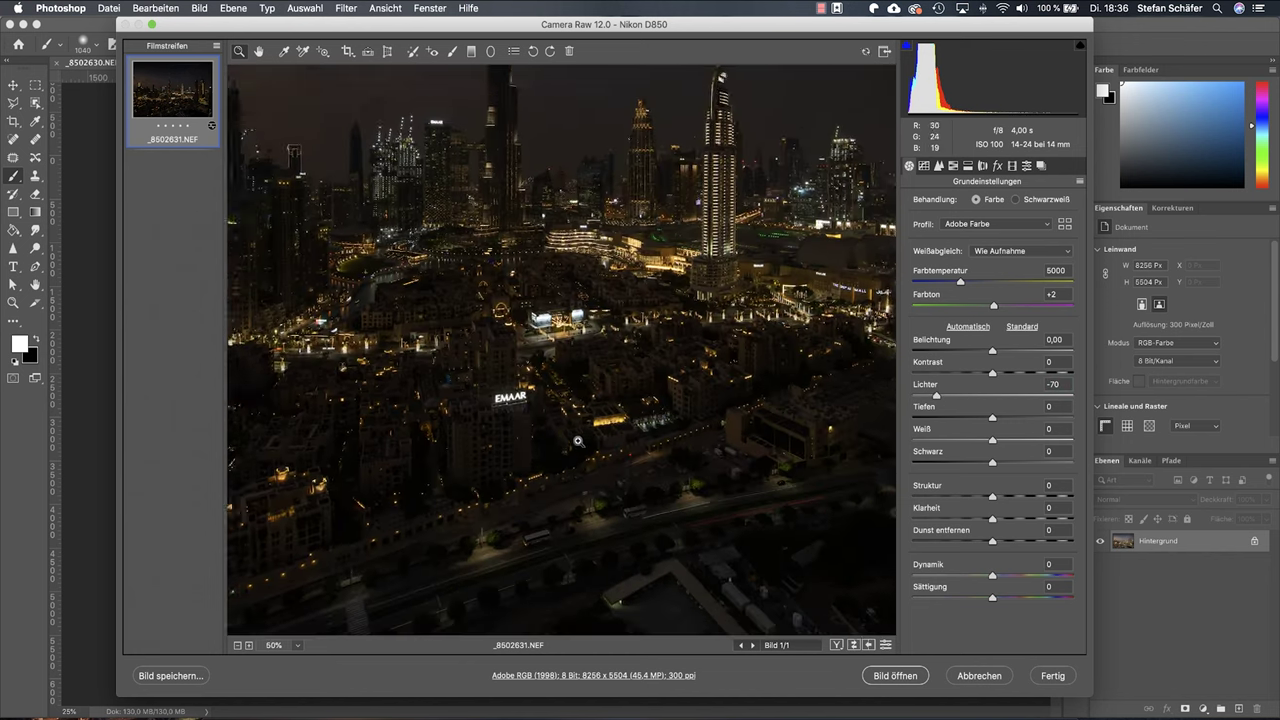
pyautogui.click(545, 317)
pyautogui.click(514, 242)
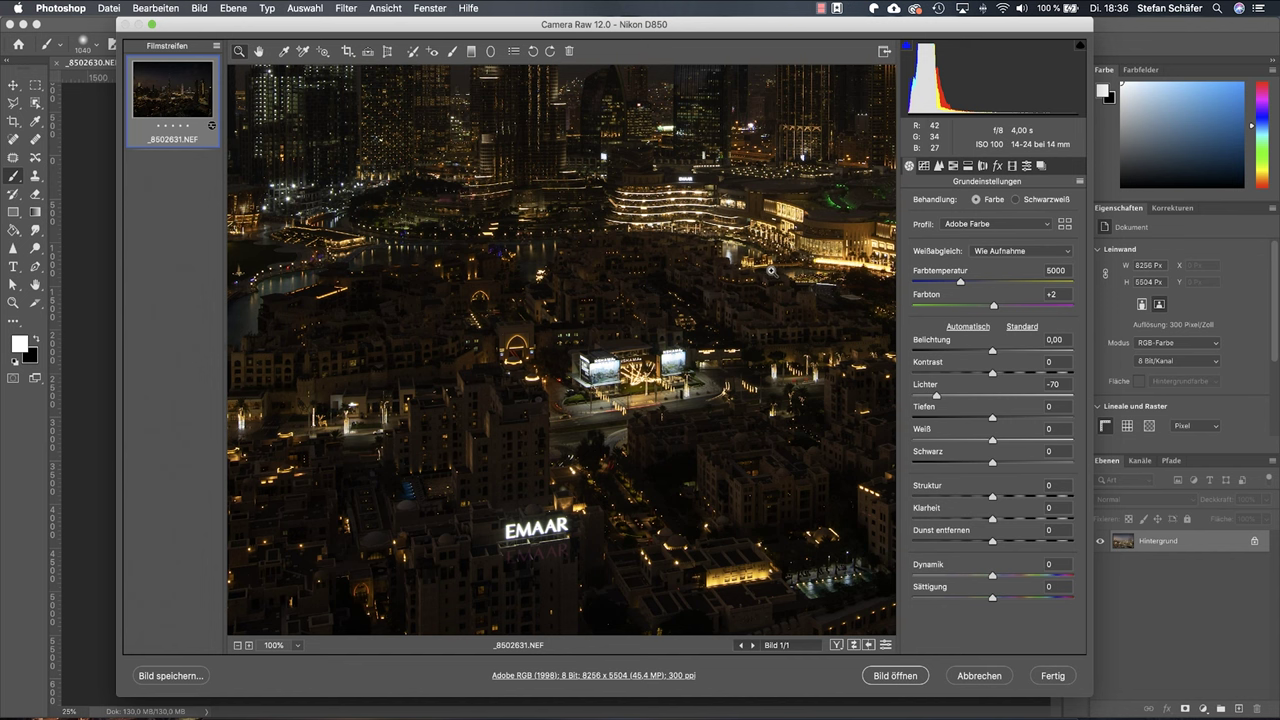
# Zoom back out to the whole skyline, set Tiefen to +100, and open in Photoshop
pyautogui.press('alt')
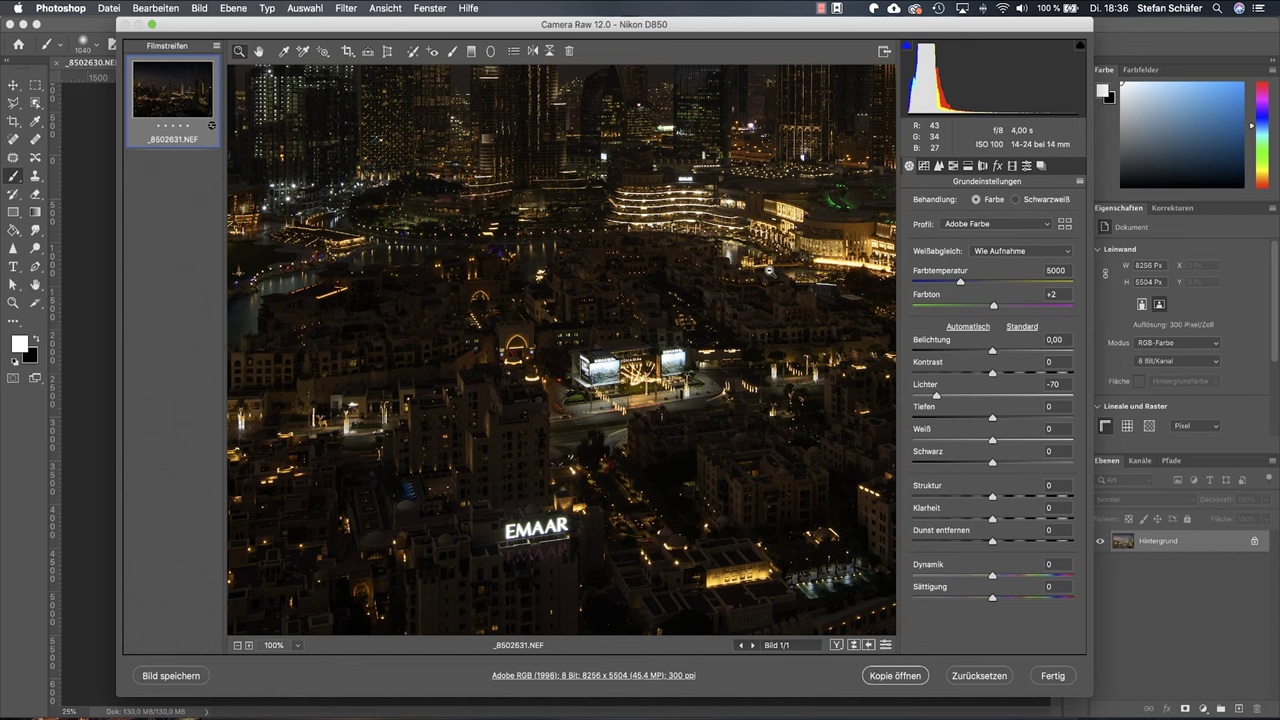
pyautogui.keyDown('alt'); pyautogui.click(769, 270); pyautogui.keyUp('alt')
pyautogui.keyDown('alt'); pyautogui.click(700, 328); pyautogui.keyUp('alt')
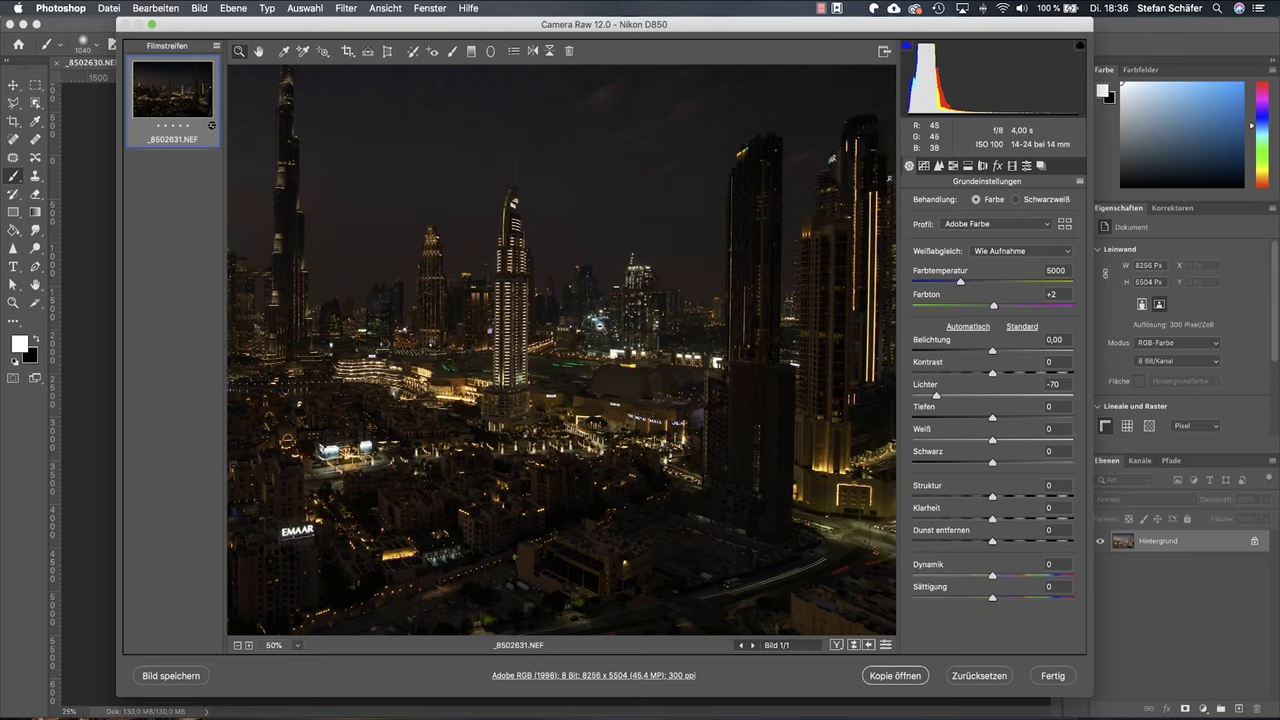
pyautogui.keyDown('alt'); pyautogui.click(613, 325); pyautogui.keyUp('alt')
pyautogui.keyDown('alt'); pyautogui.click(613, 325); pyautogui.keyUp('alt')
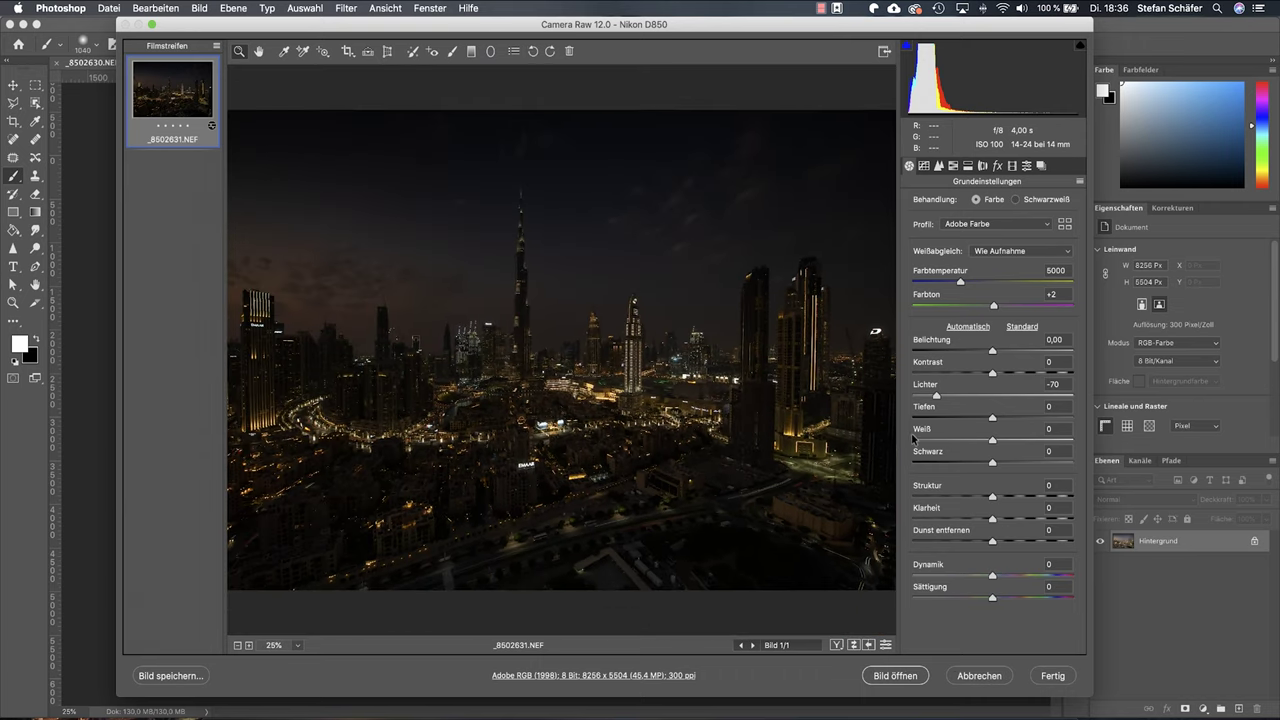
pyautogui.moveTo(993, 418); pyautogui.dragTo(1104, 422)
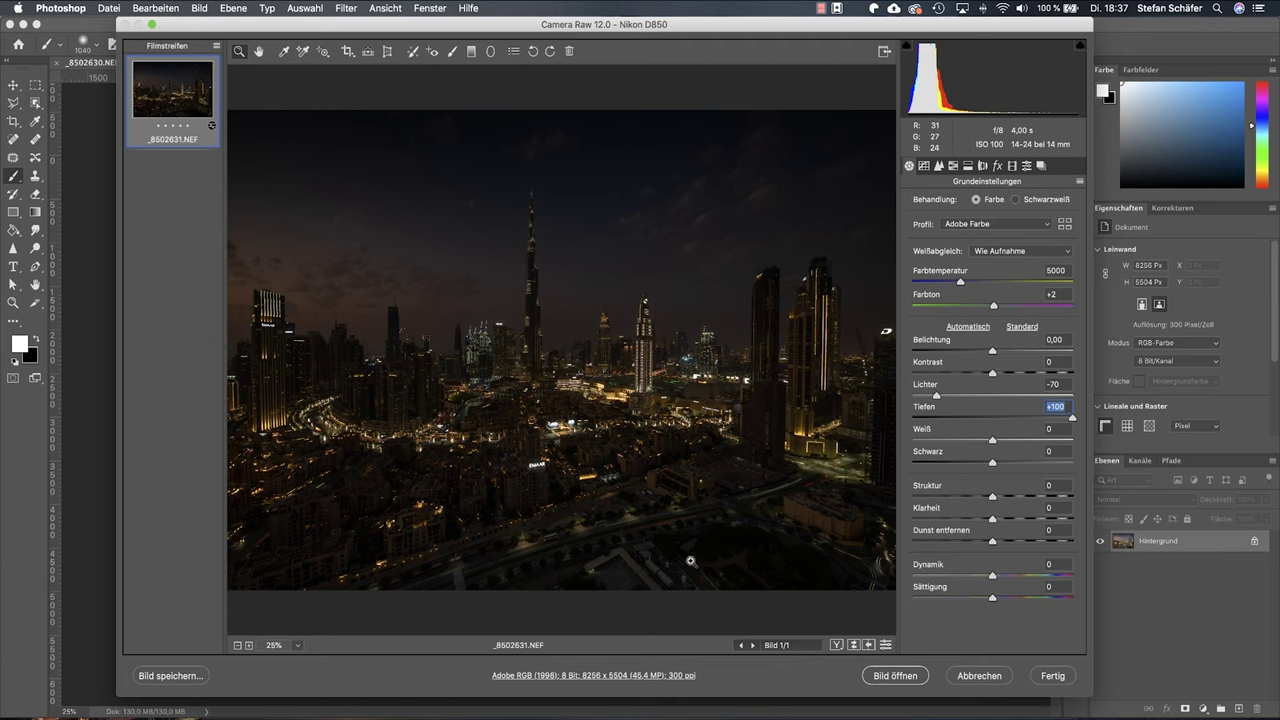
pyautogui.click(884, 681)
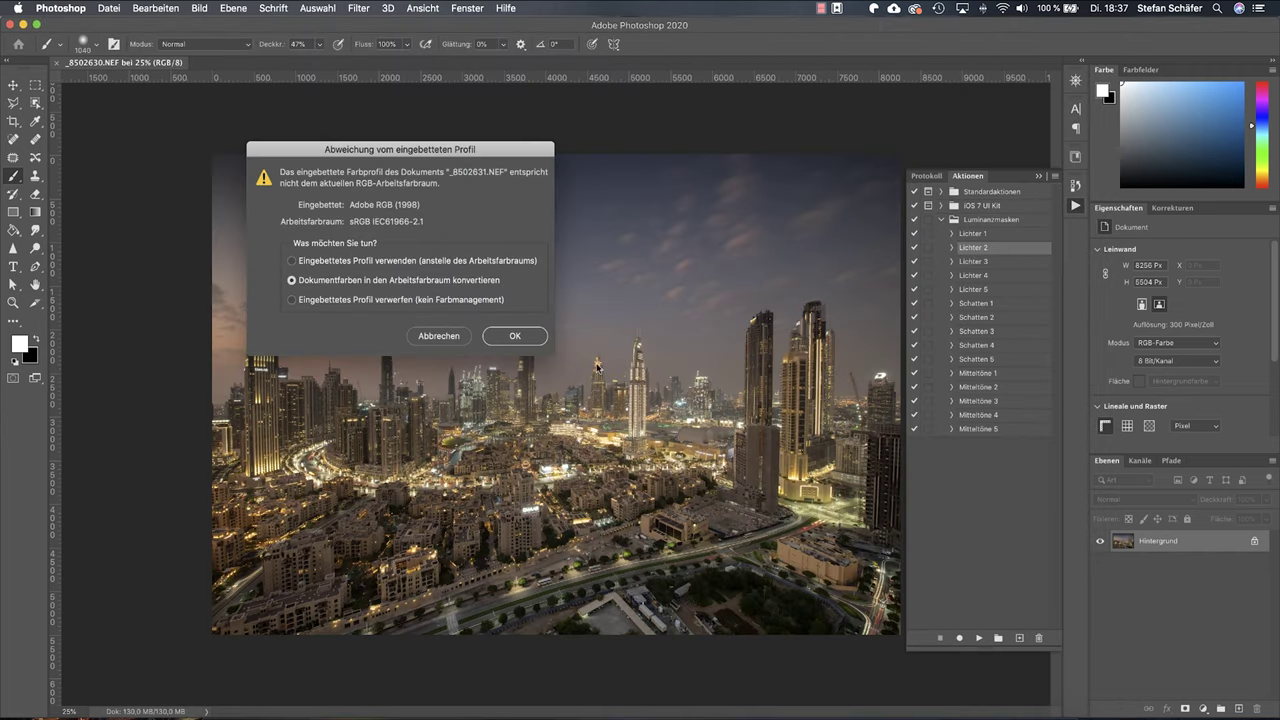
# Copy the whole darker exposure and paste it as a new layer into _8502630.NEF
pyautogui.press('Return')
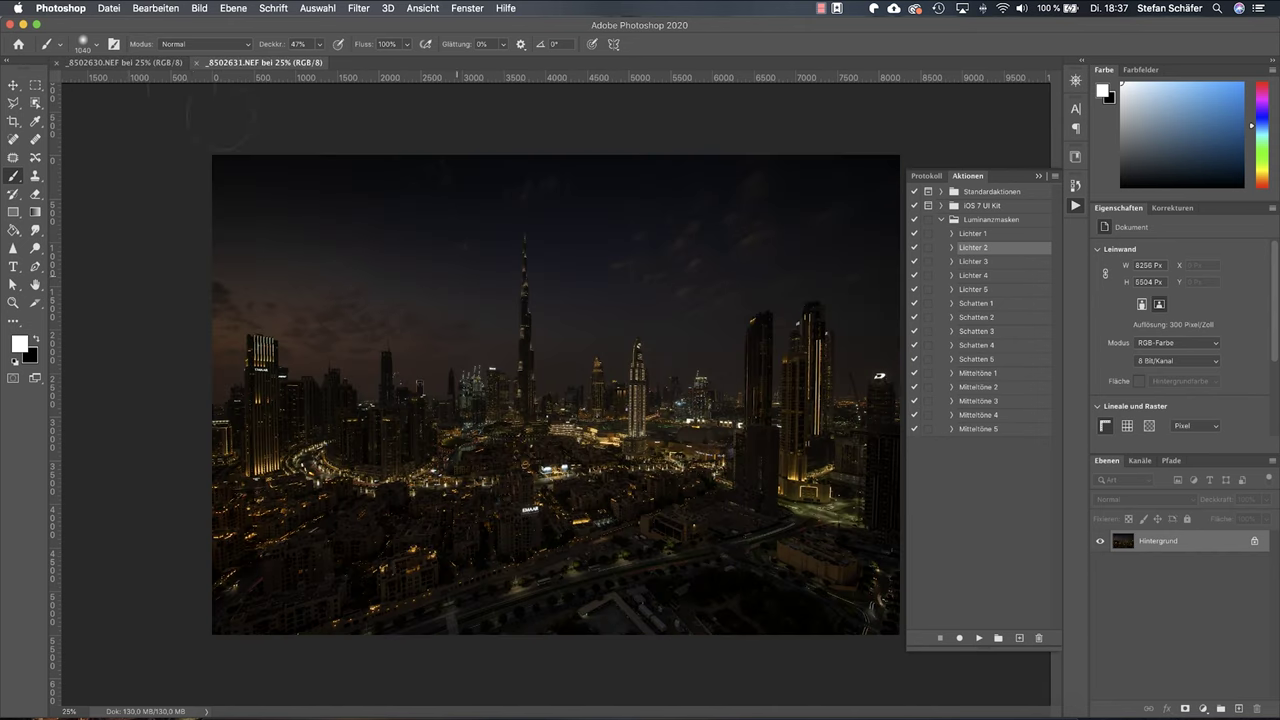
pyautogui.click(35, 87)
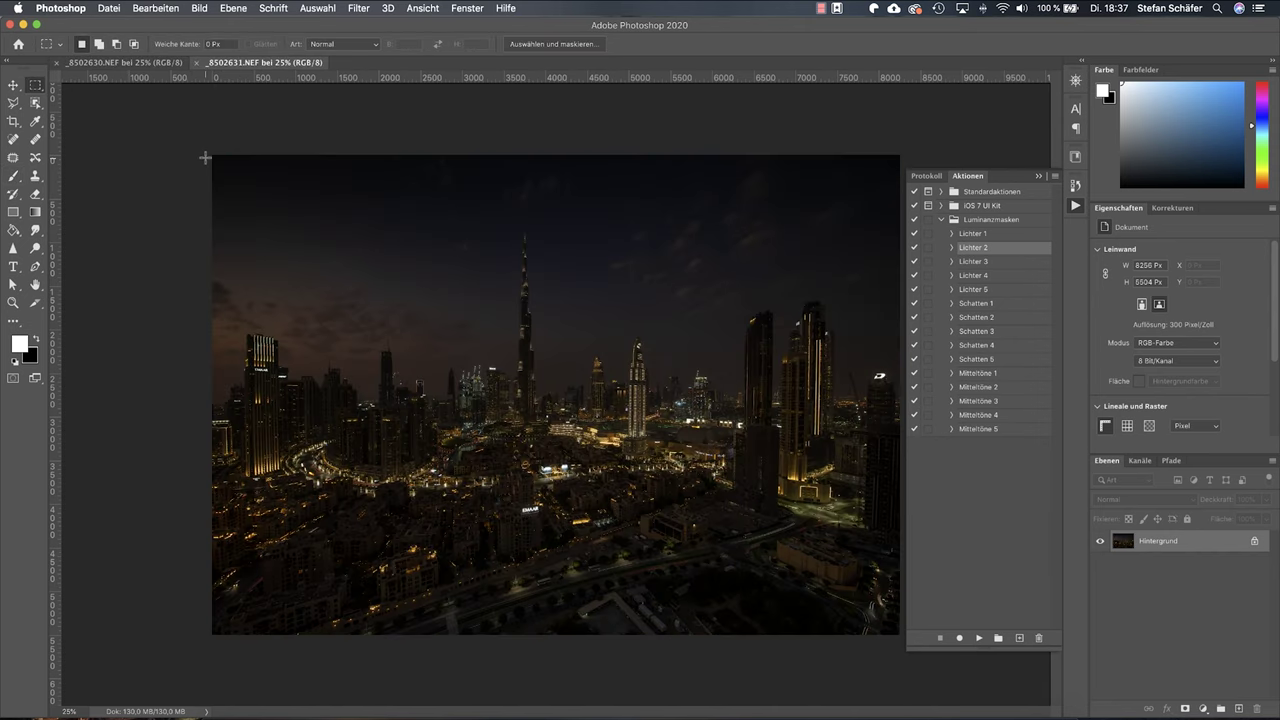
pyautogui.press('super+a')
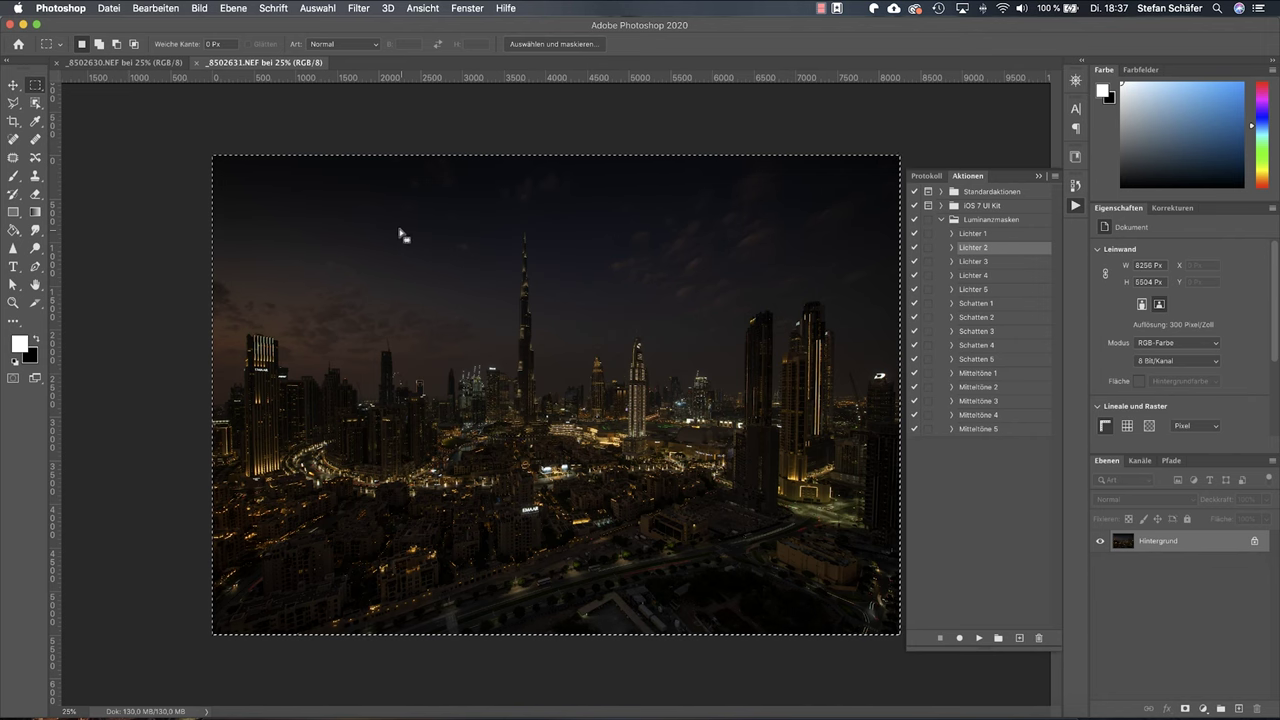
pyautogui.click(157, 63)
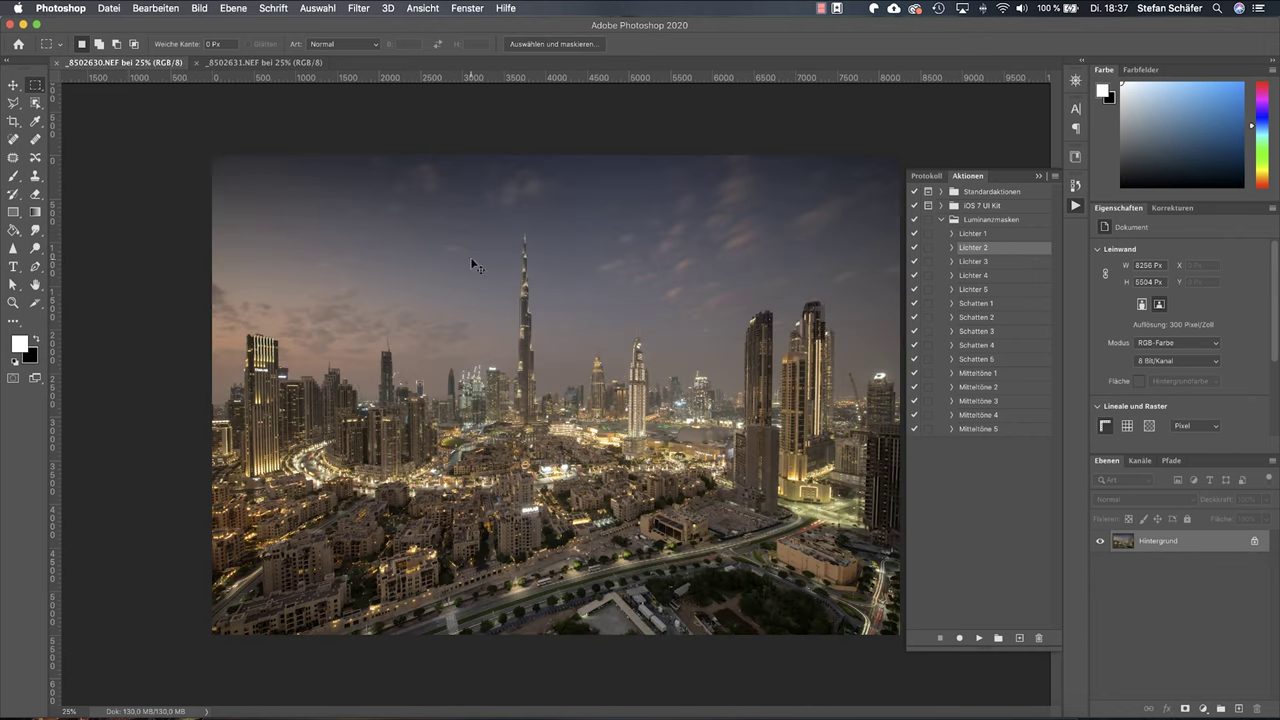
pyautogui.press('super+v')
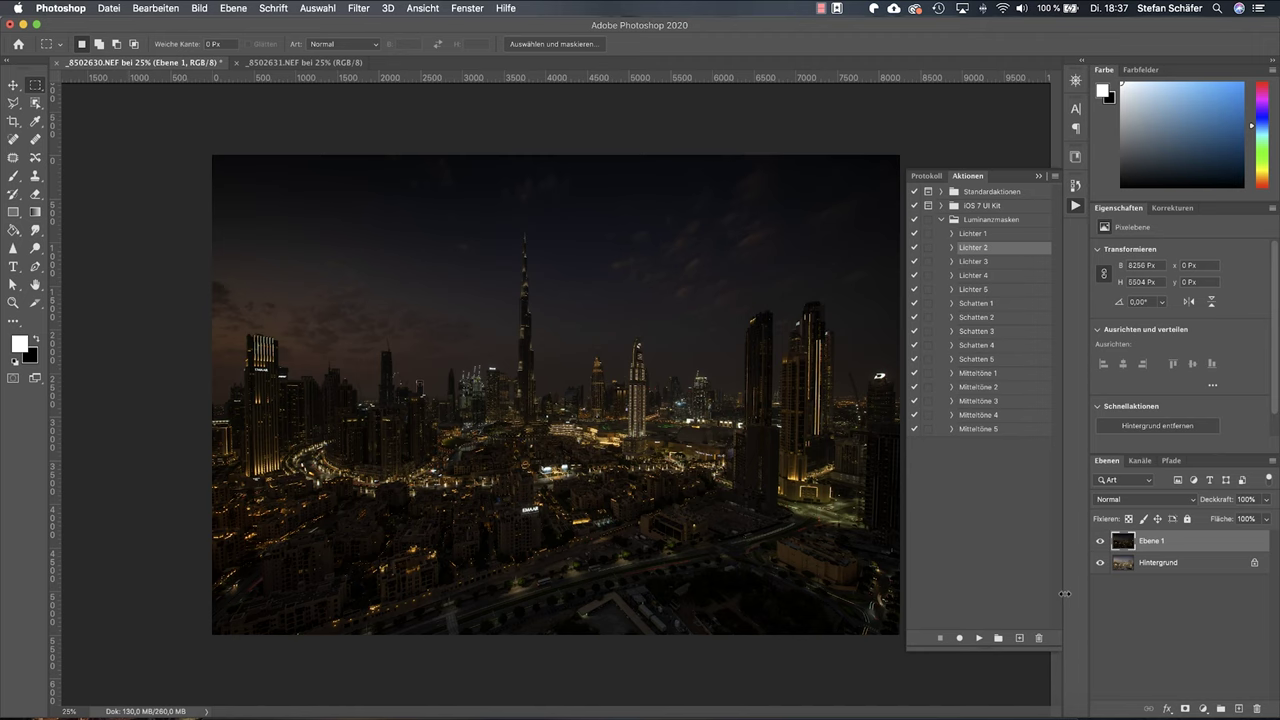
# Unlock Hintergrund into Ebene 0 and select it together with Ebene 1
pyautogui.click(1256, 565)
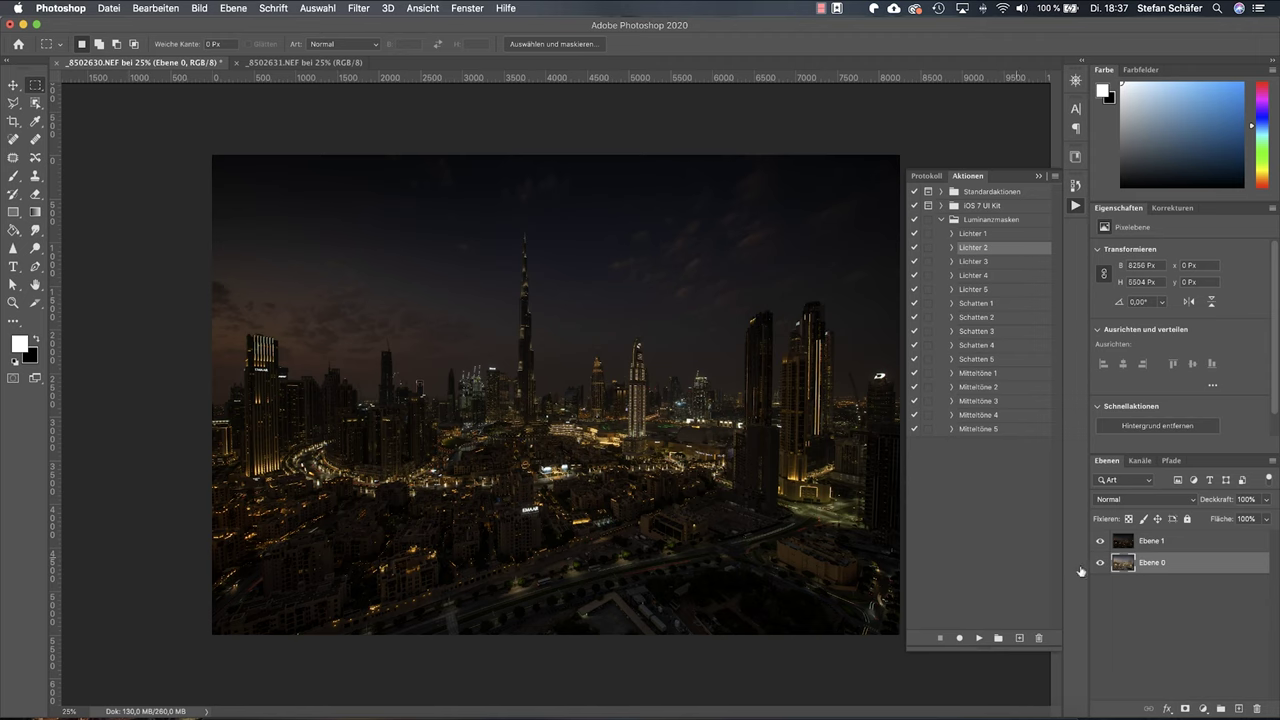
pyautogui.keyDown('shift'); pyautogui.click(1159, 543); pyautogui.keyUp('shift')
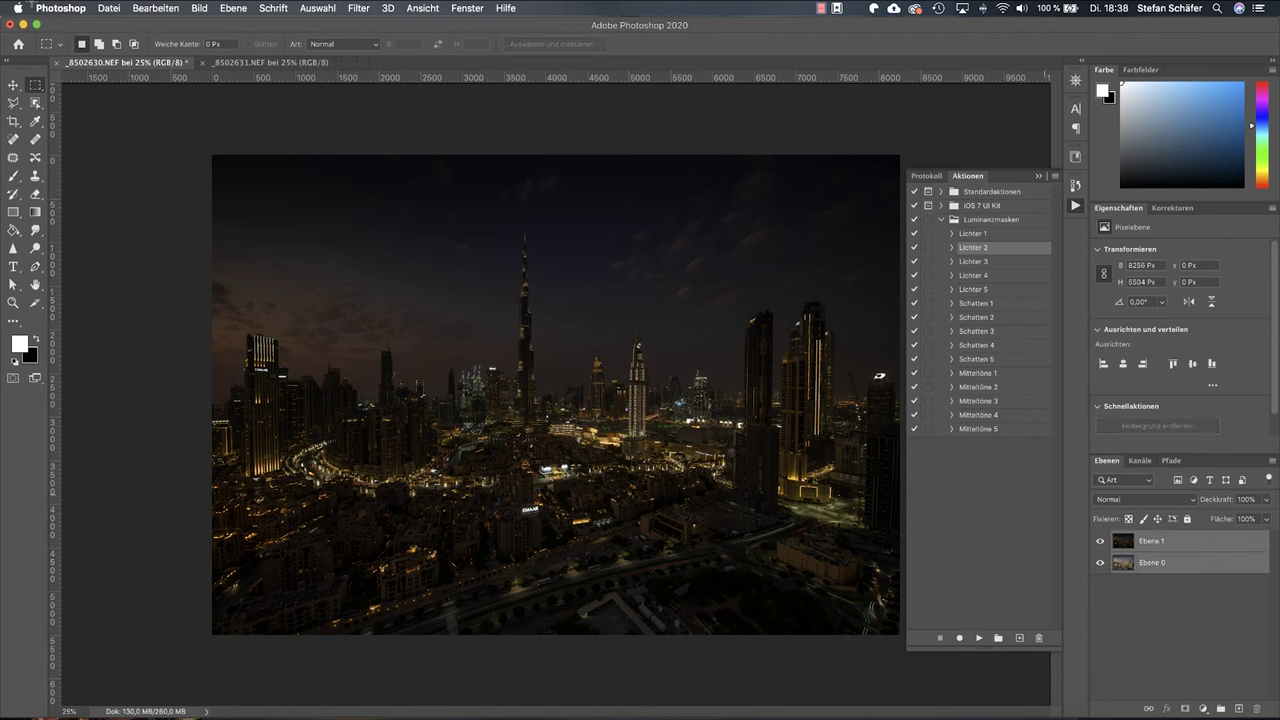
pyautogui.click(137, 7)
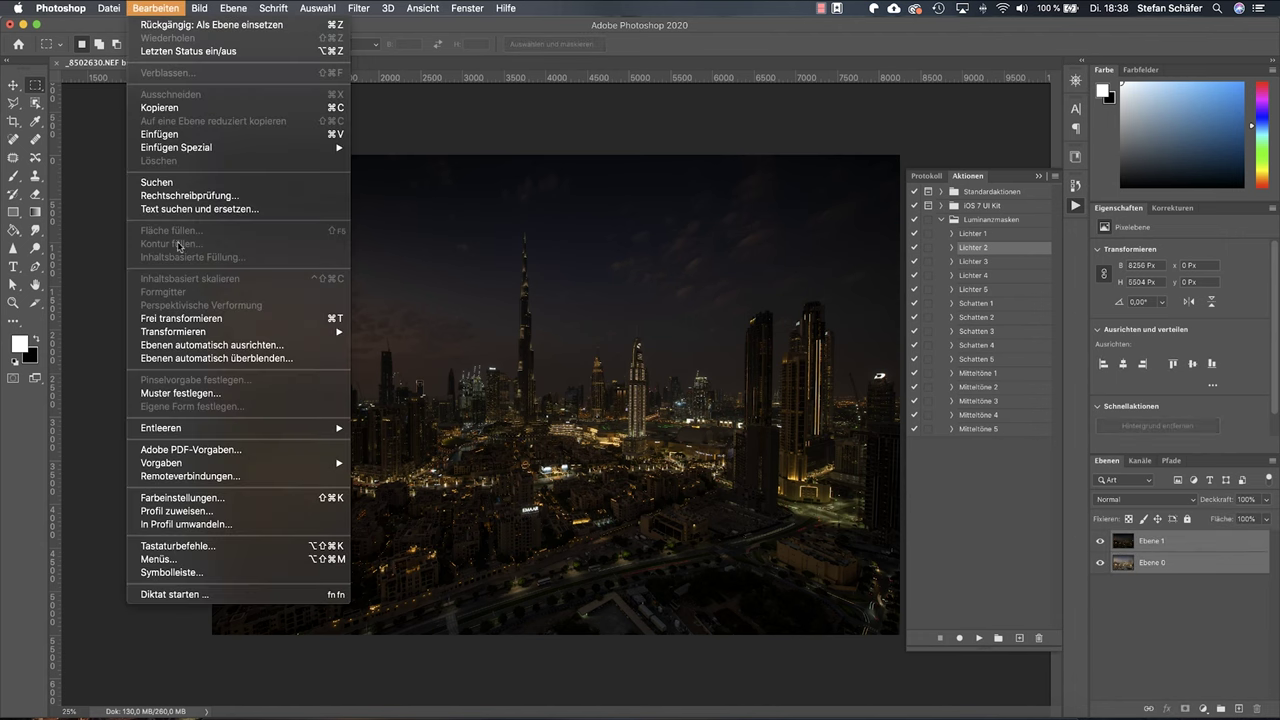
# Auto-align the two layers and zoom into the city centre to compare exposures
pyautogui.click(225, 346)
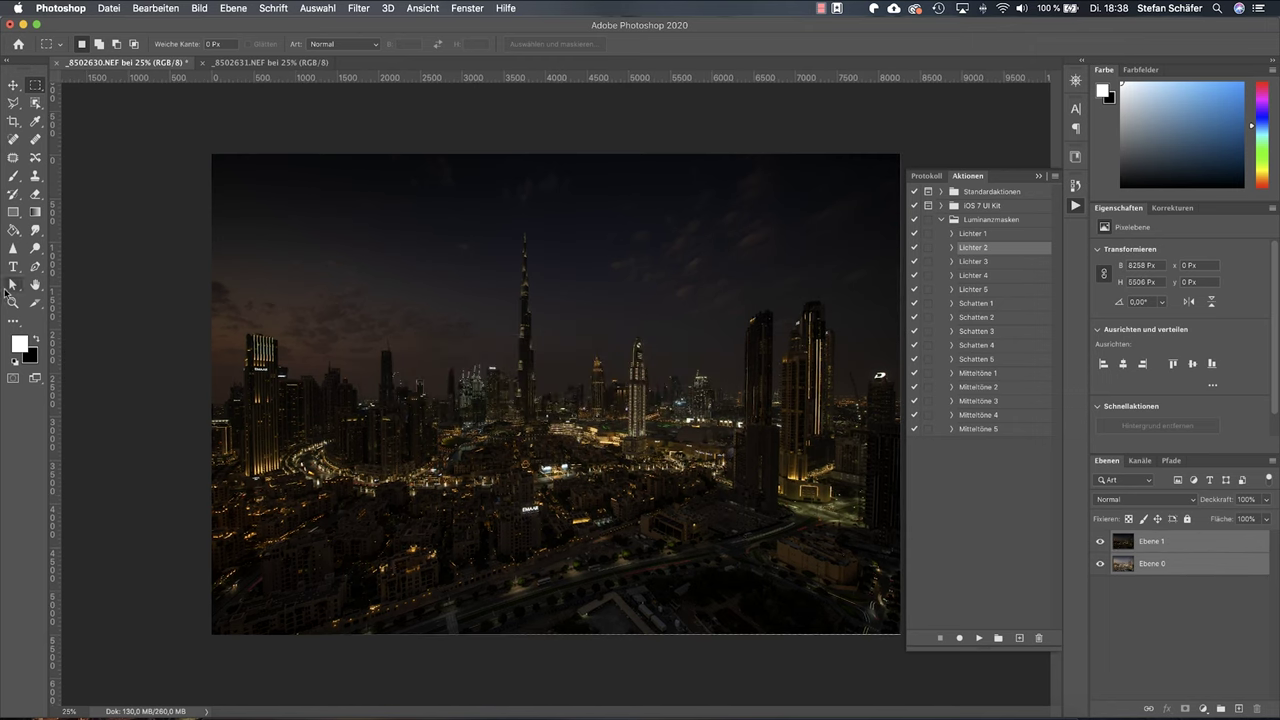
pyautogui.click(13, 302)
pyautogui.moveTo(688, 510); pyautogui.dragTo(1006, 524)
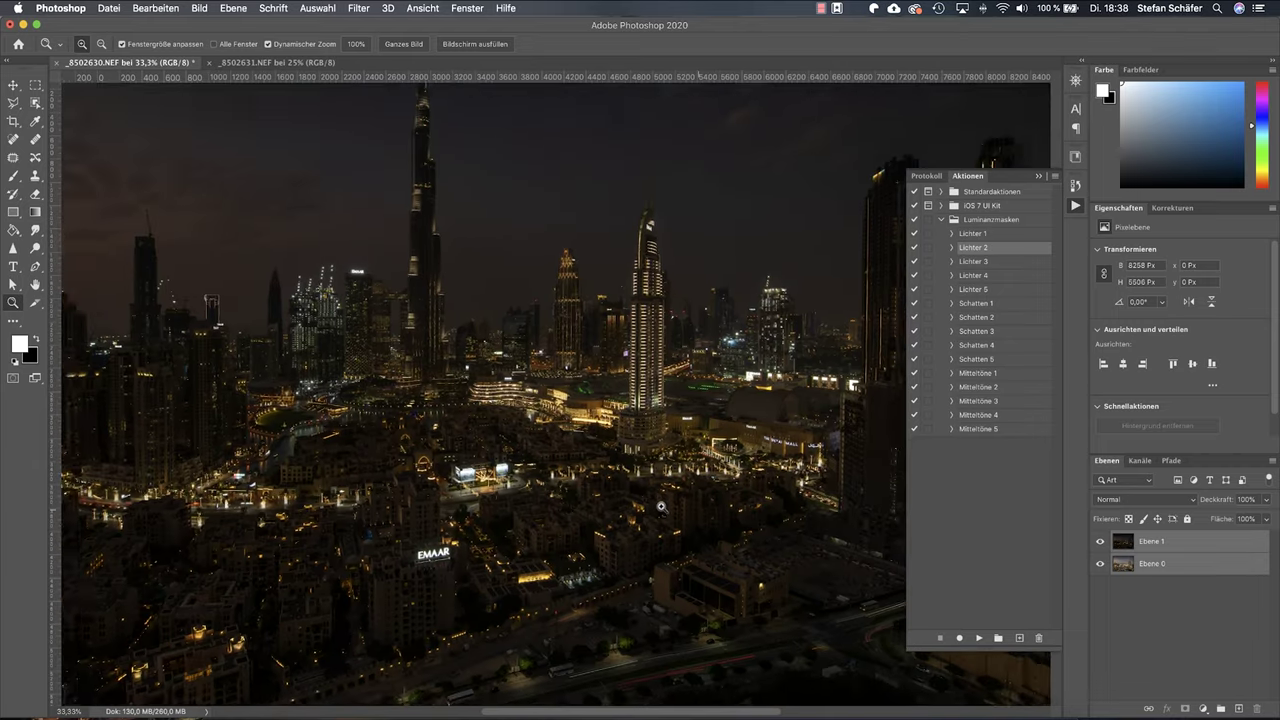
pyautogui.click(1100, 543)
pyautogui.click(1101, 542)
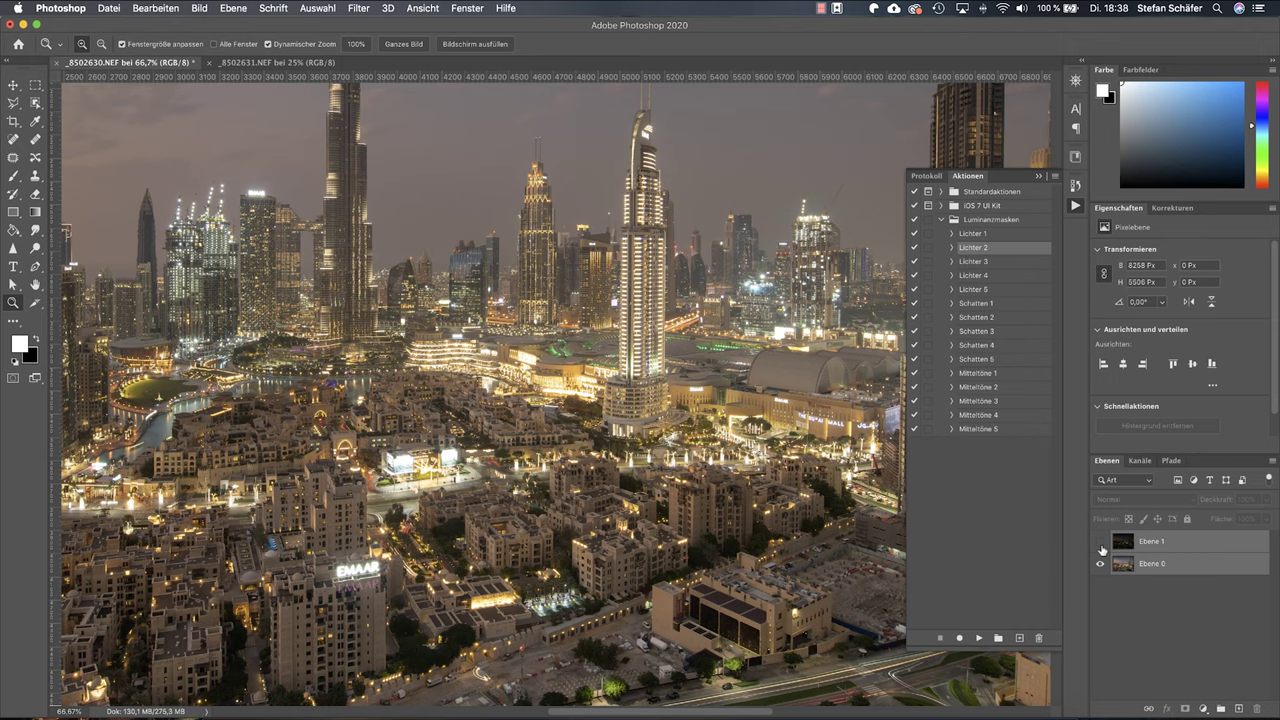
pyautogui.click(1101, 542)
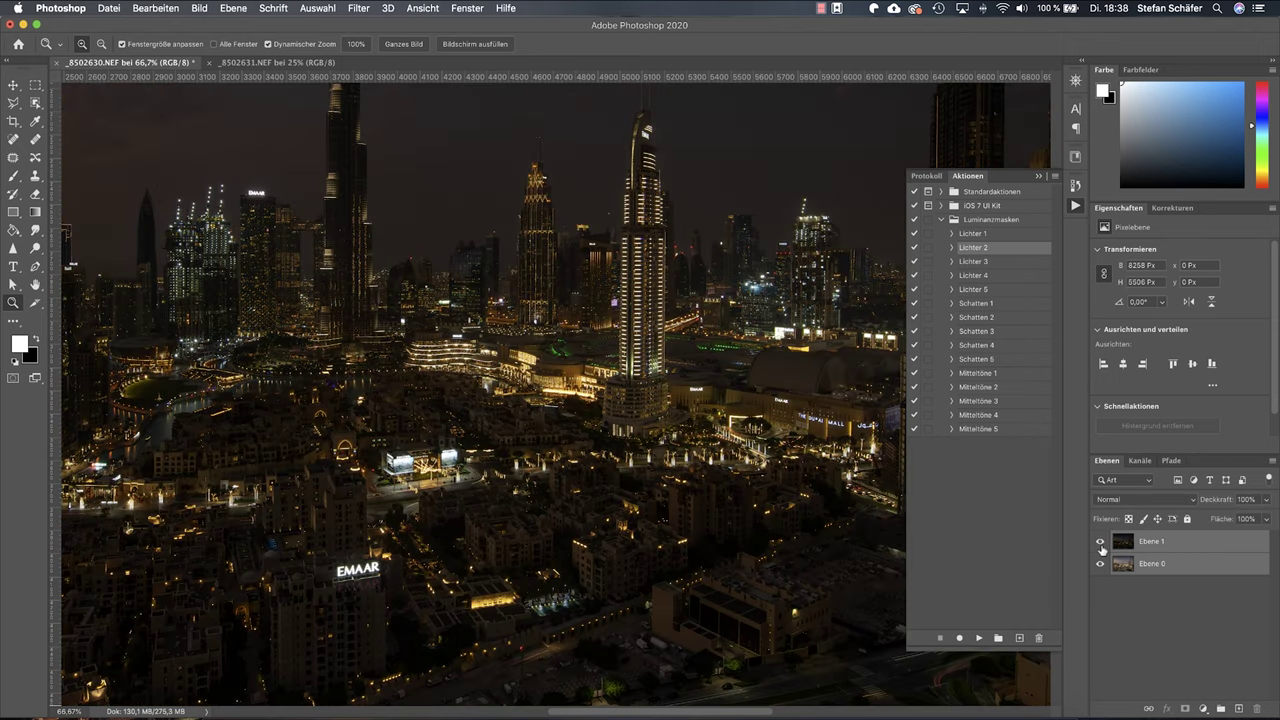
pyautogui.click(1101, 542)
# Zoom out to 25% and hide Ebene 1 so the bright exposure shows
pyautogui.keyDown('alt'); pyautogui.click(433, 526); pyautogui.keyUp('alt')
pyautogui.keyDown('alt'); pyautogui.click(660, 532); pyautogui.keyUp('alt')
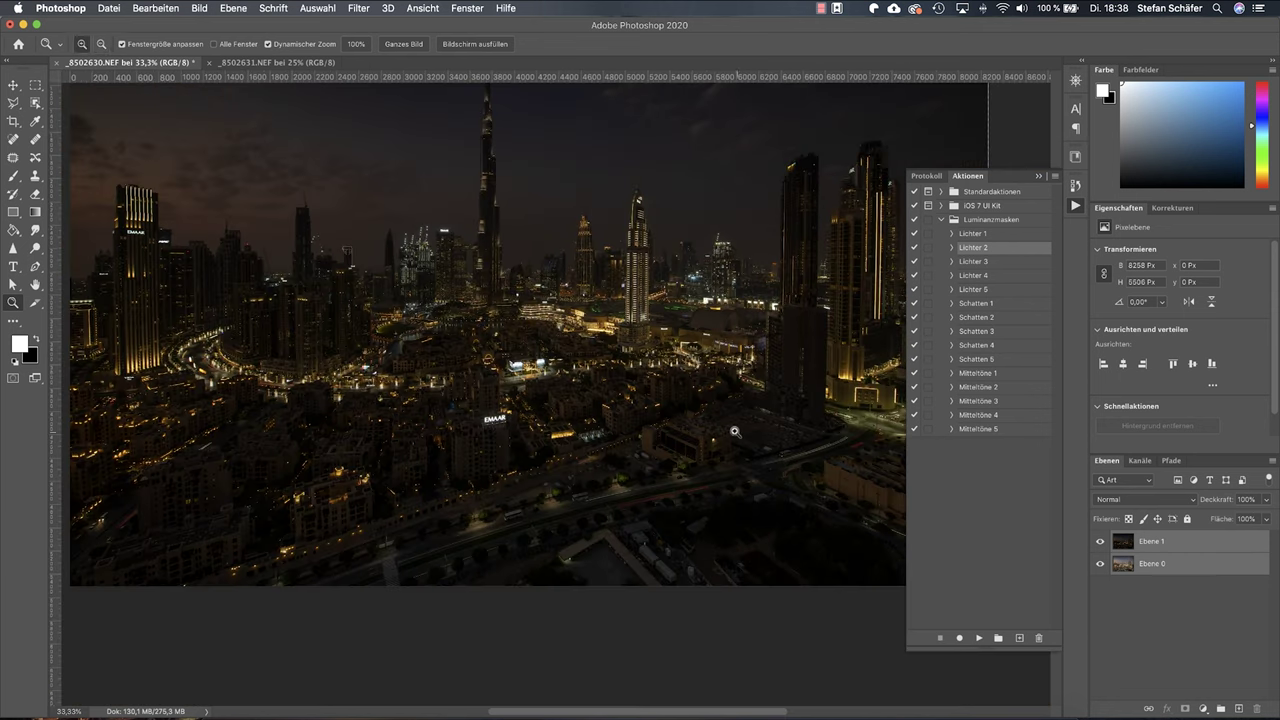
pyautogui.keyDown('alt'); pyautogui.click(734, 431); pyautogui.keyUp('alt')
pyautogui.click(1101, 545)
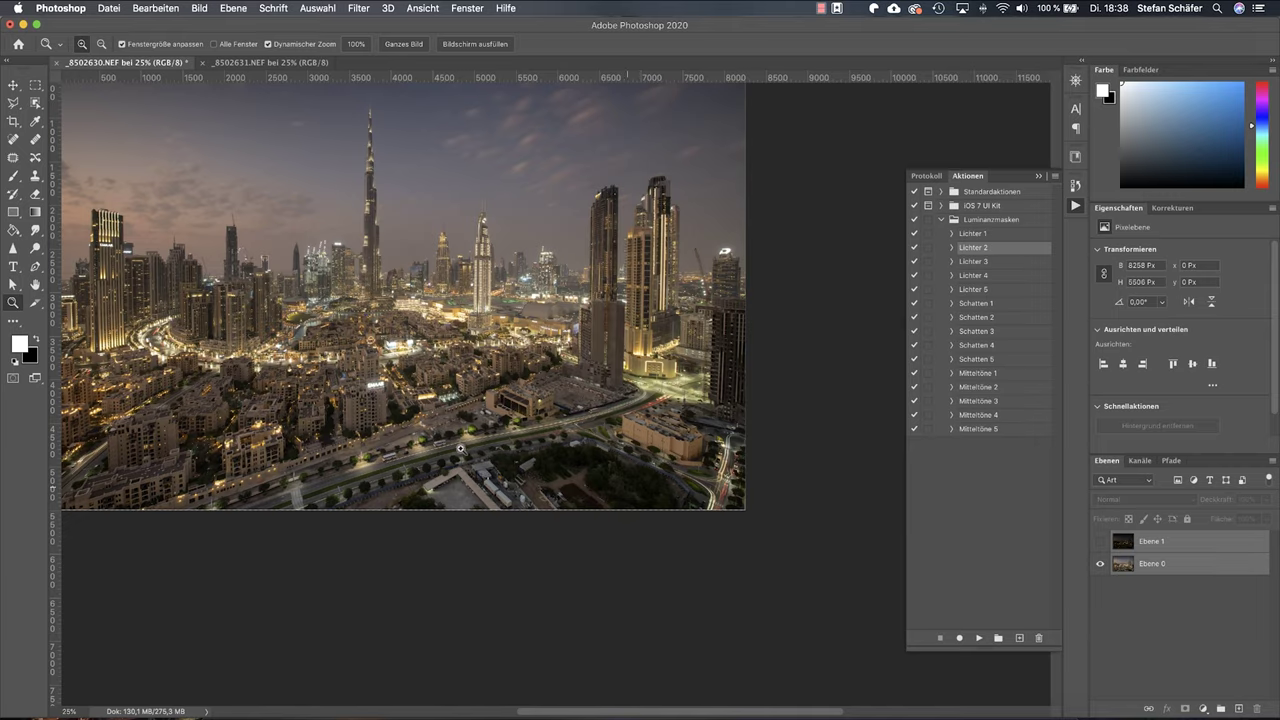
pyautogui.scroll(5, 464, 449)
pyautogui.hscroll(-5, 464, 449)
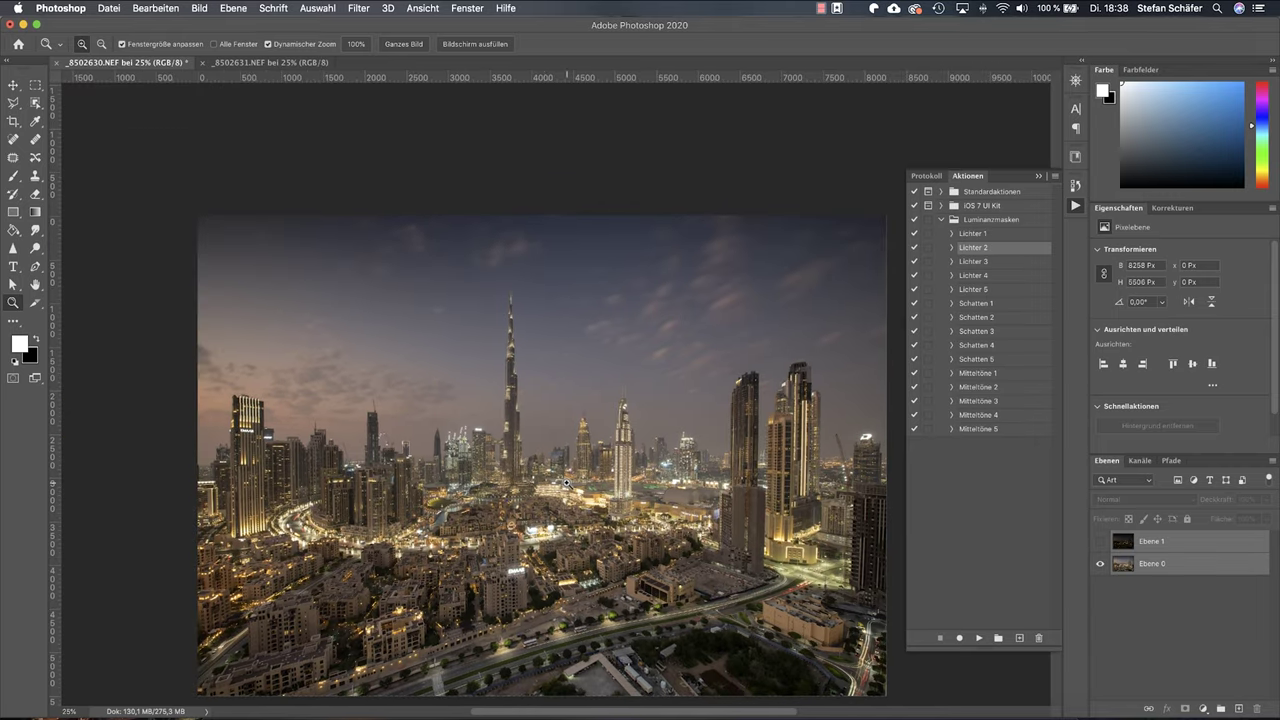
pyautogui.scroll(-2, 566, 484)
pyautogui.hscroll(2, 566, 484)
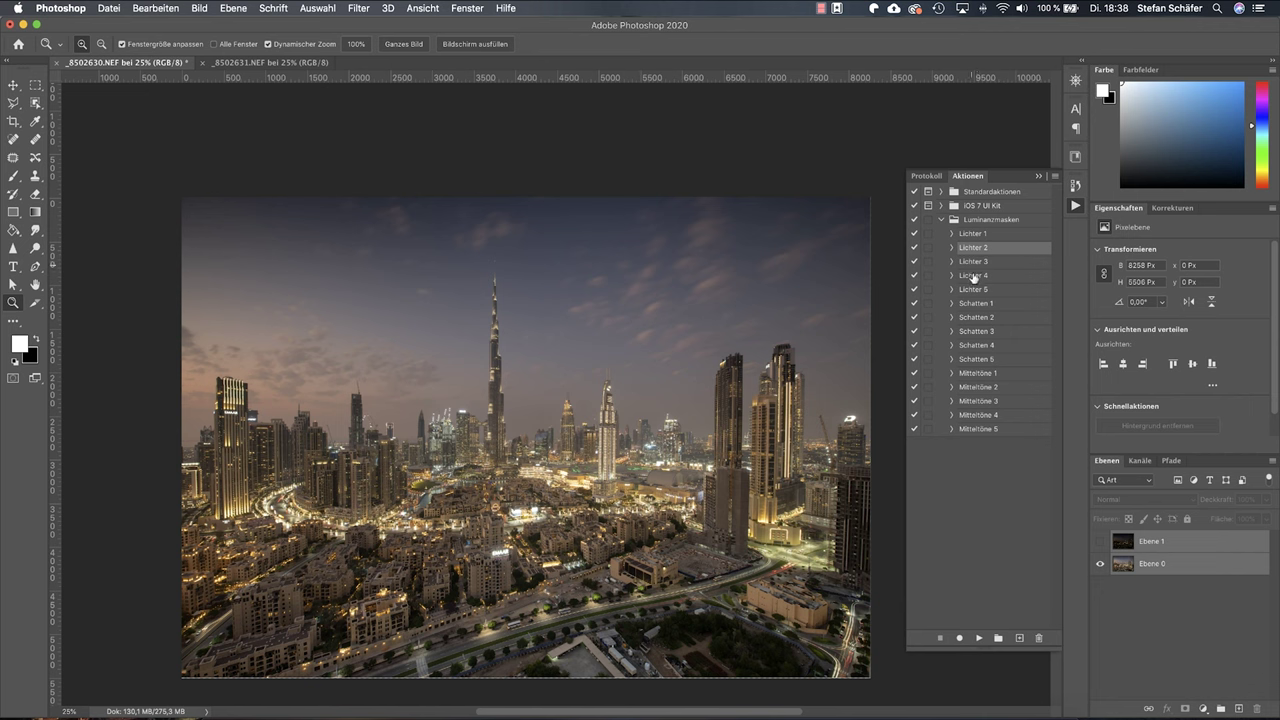
# Run the Lichter 4 action and mask the visible Ebene 1 with that highlight selection
pyautogui.click(973, 278)
pyautogui.click(980, 638)
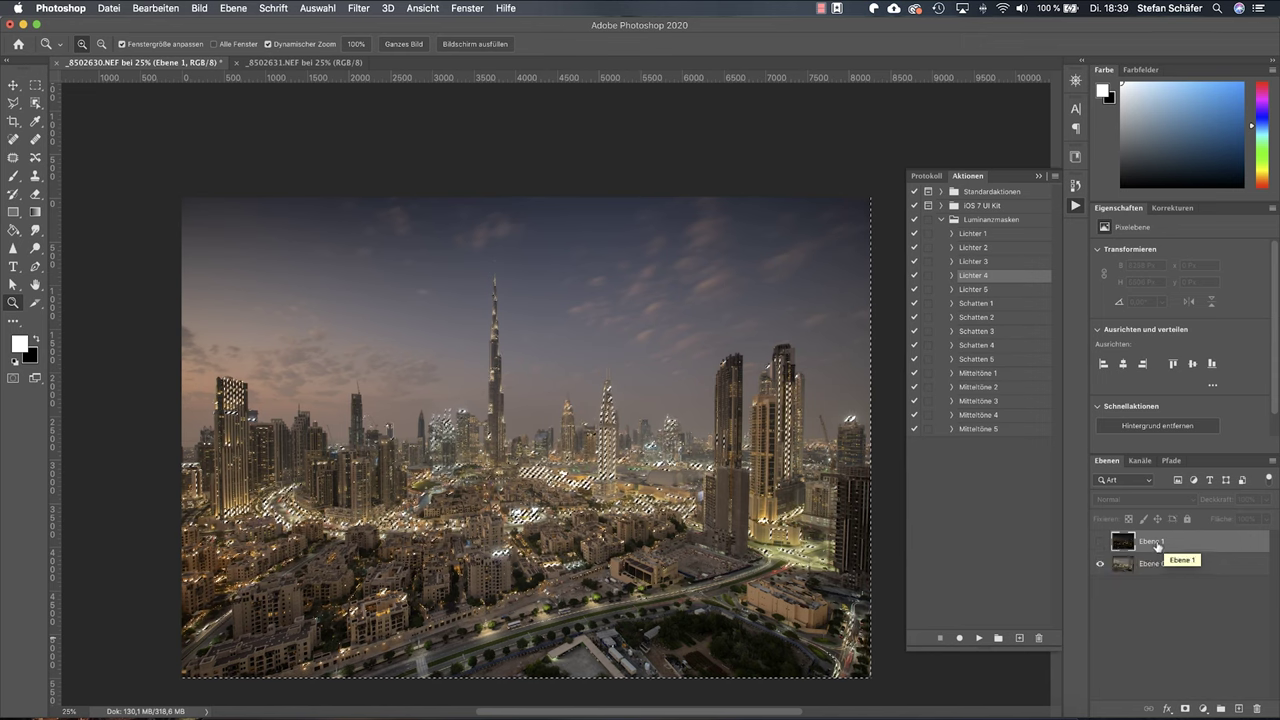
pyautogui.click(1100, 543)
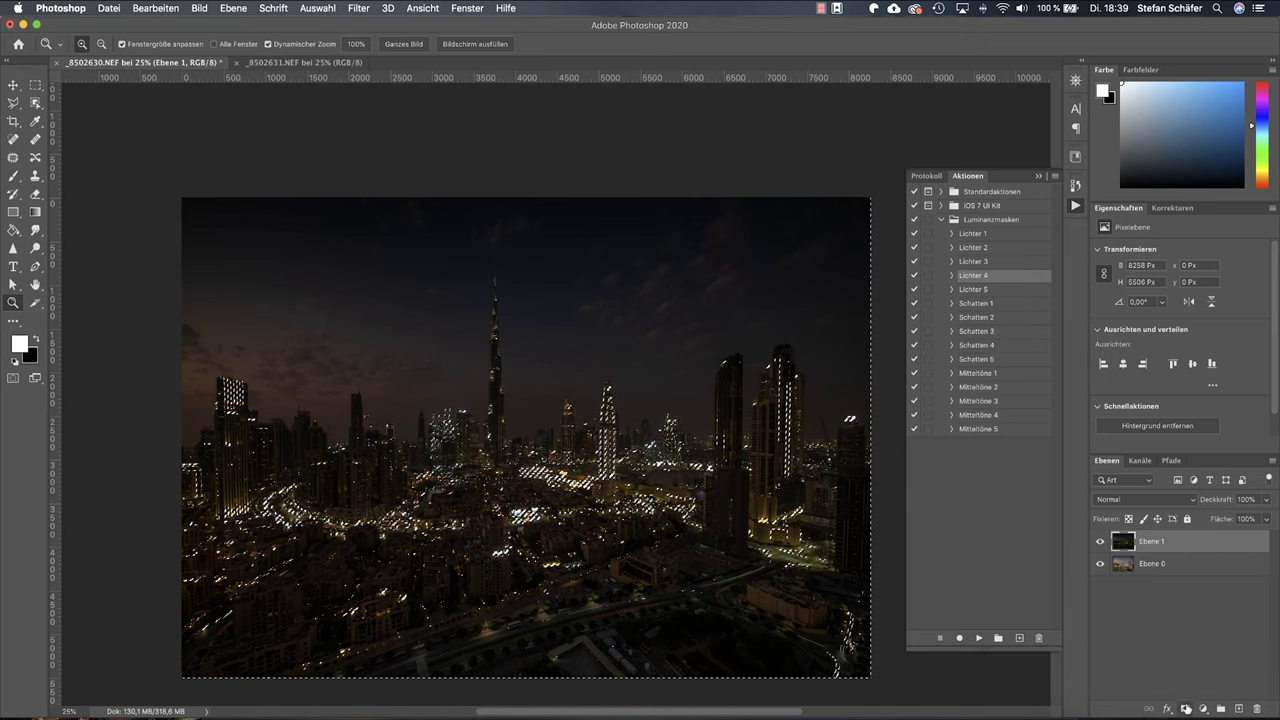
pyautogui.click(1185, 708)
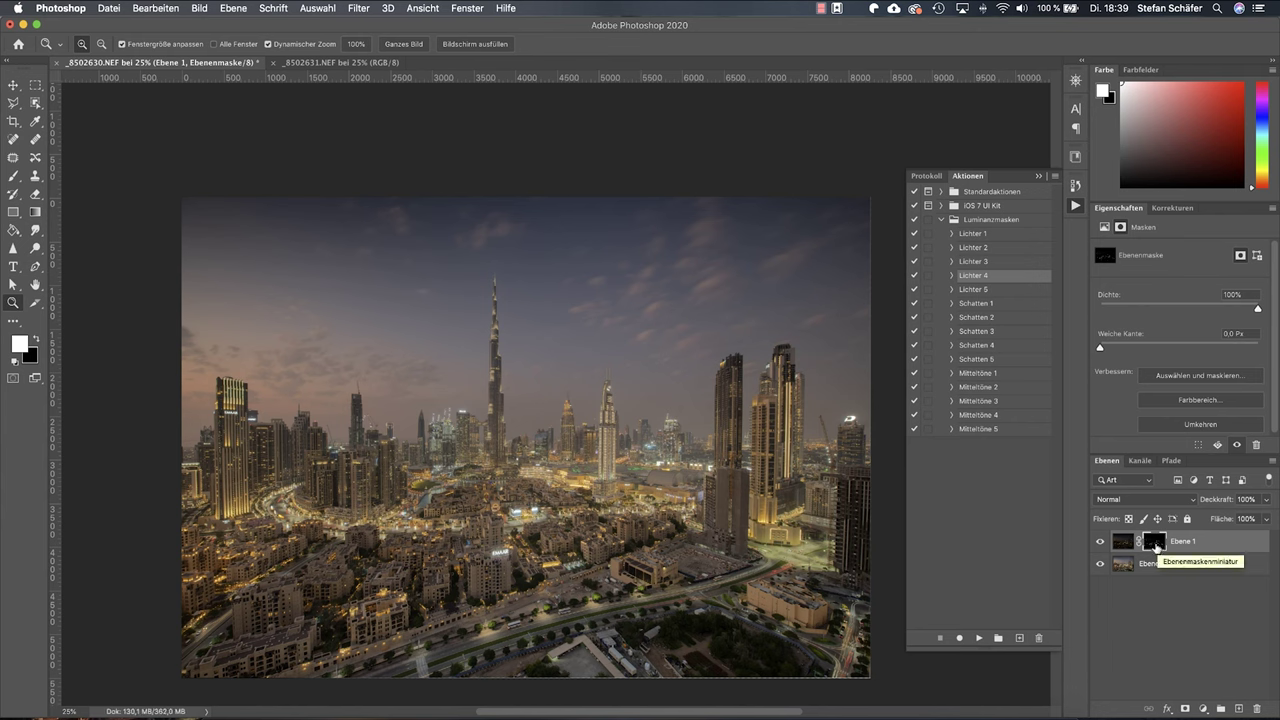
# Inspect the mask alone, zoom to 66.7% on EMAAR, and toggle Ebene 1 to check the blend
pyautogui.press('alt')
pyautogui.keyDown('alt'); pyautogui.click(1156, 542); pyautogui.keyUp('alt')
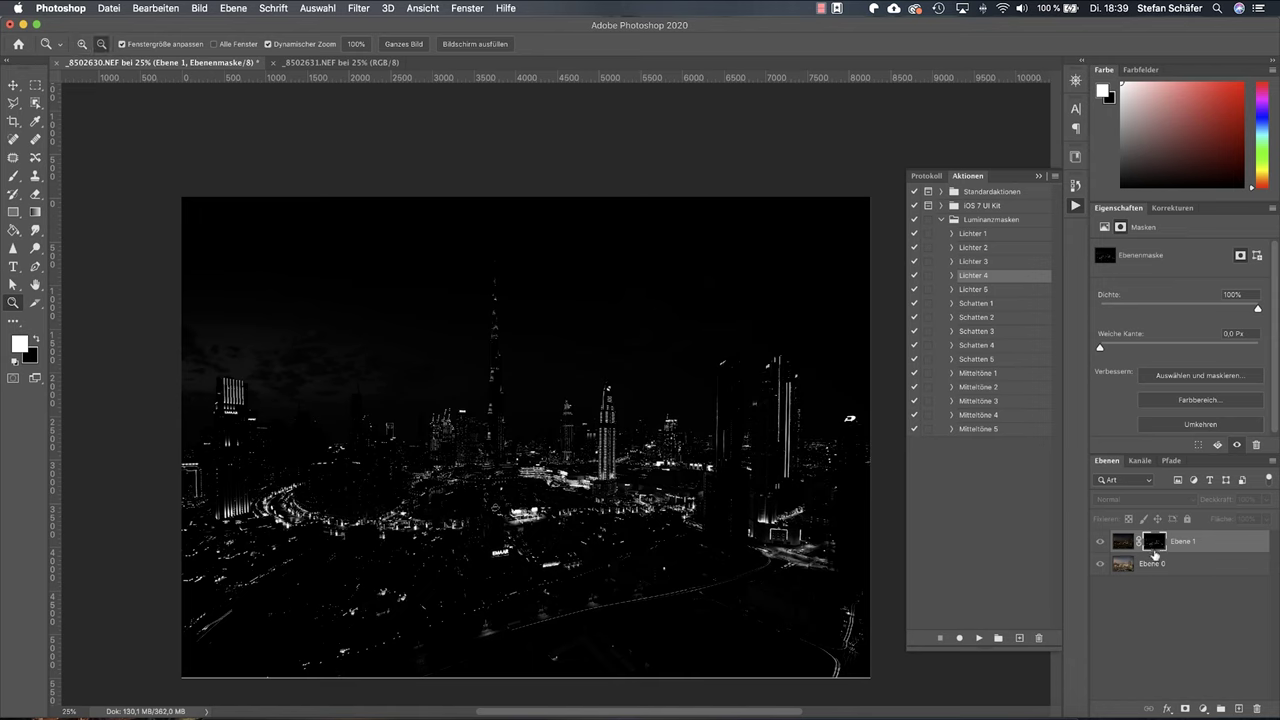
pyautogui.keyDown('alt'); pyautogui.click(1154, 545); pyautogui.keyUp('alt')
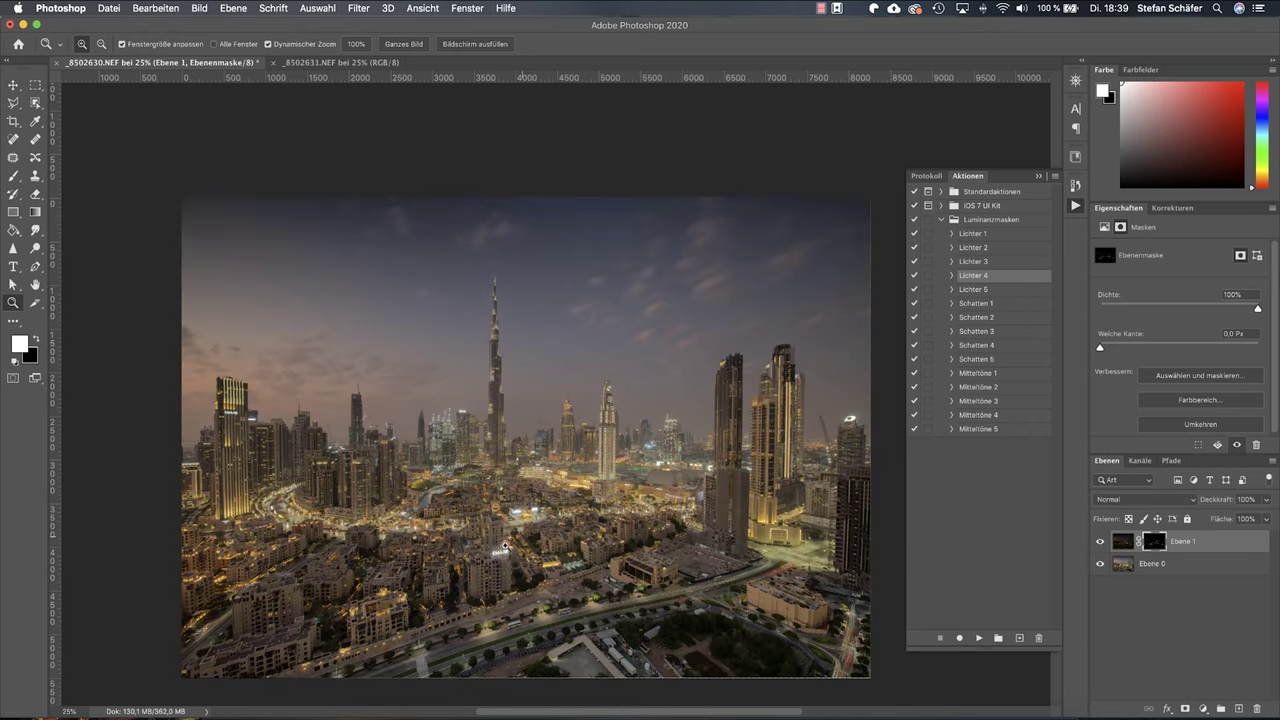
pyautogui.click(508, 546)
pyautogui.moveTo(510, 546); pyautogui.dragTo(769, 487)
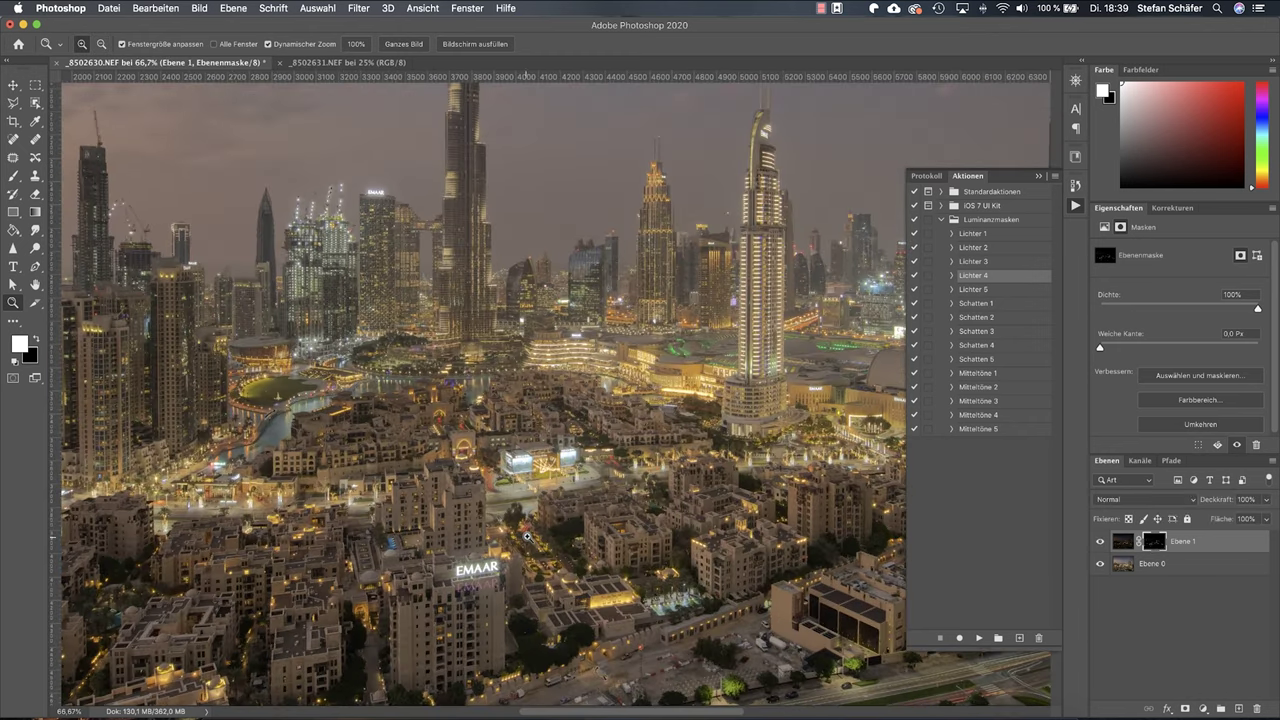
pyautogui.click(1101, 542)
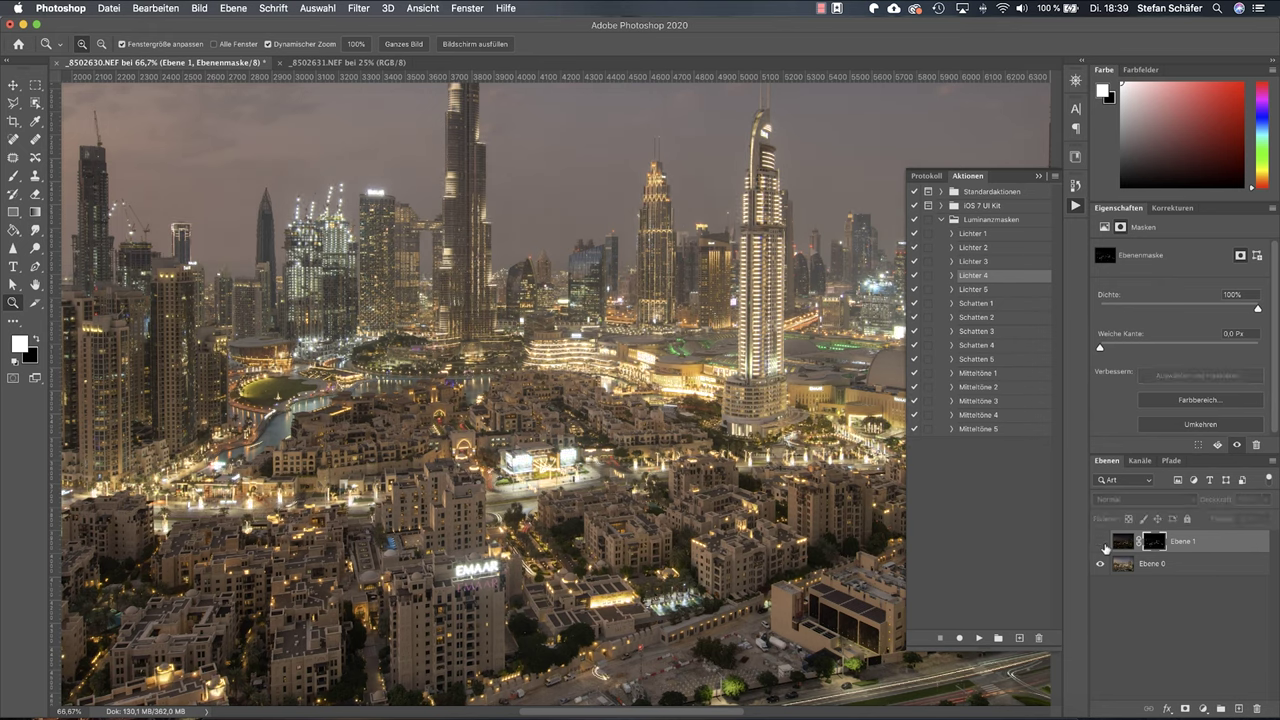
pyautogui.click(1101, 542)
pyautogui.click(1101, 542)
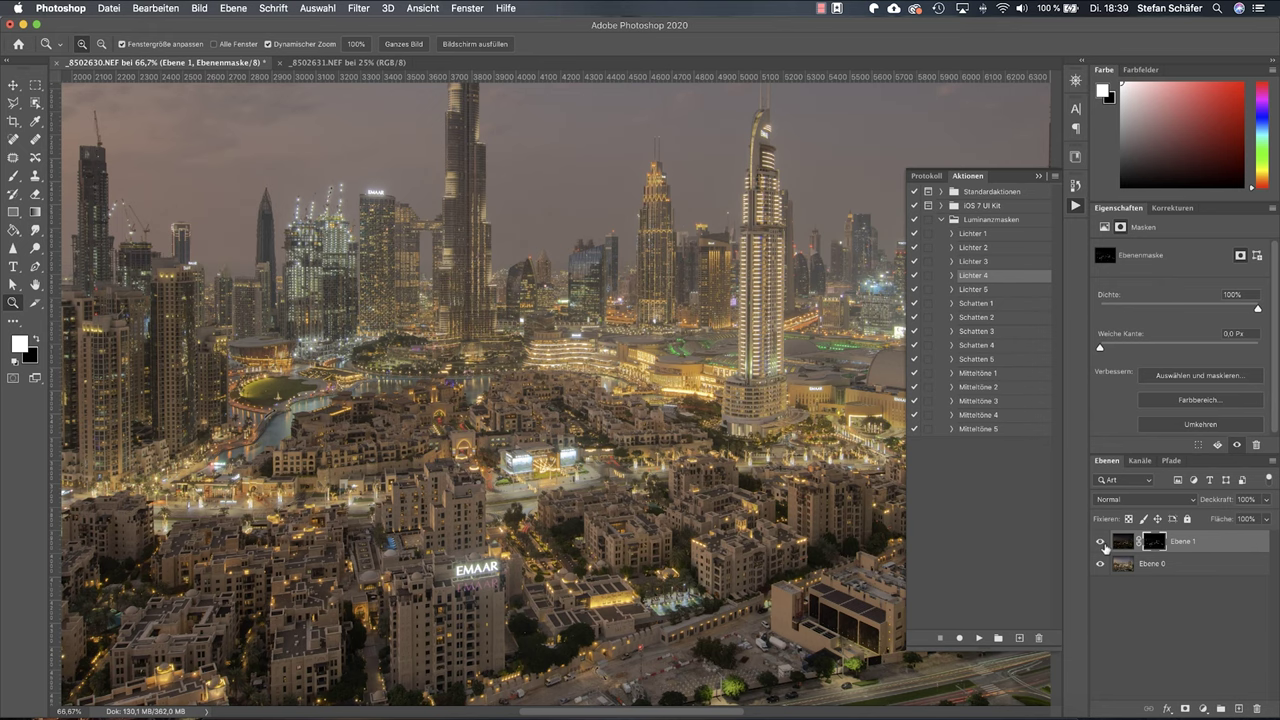
pyautogui.click(1101, 542)
pyautogui.click(1101, 542)
pyautogui.keyDown('alt'); pyautogui.click(388, 472); pyautogui.keyUp('alt')
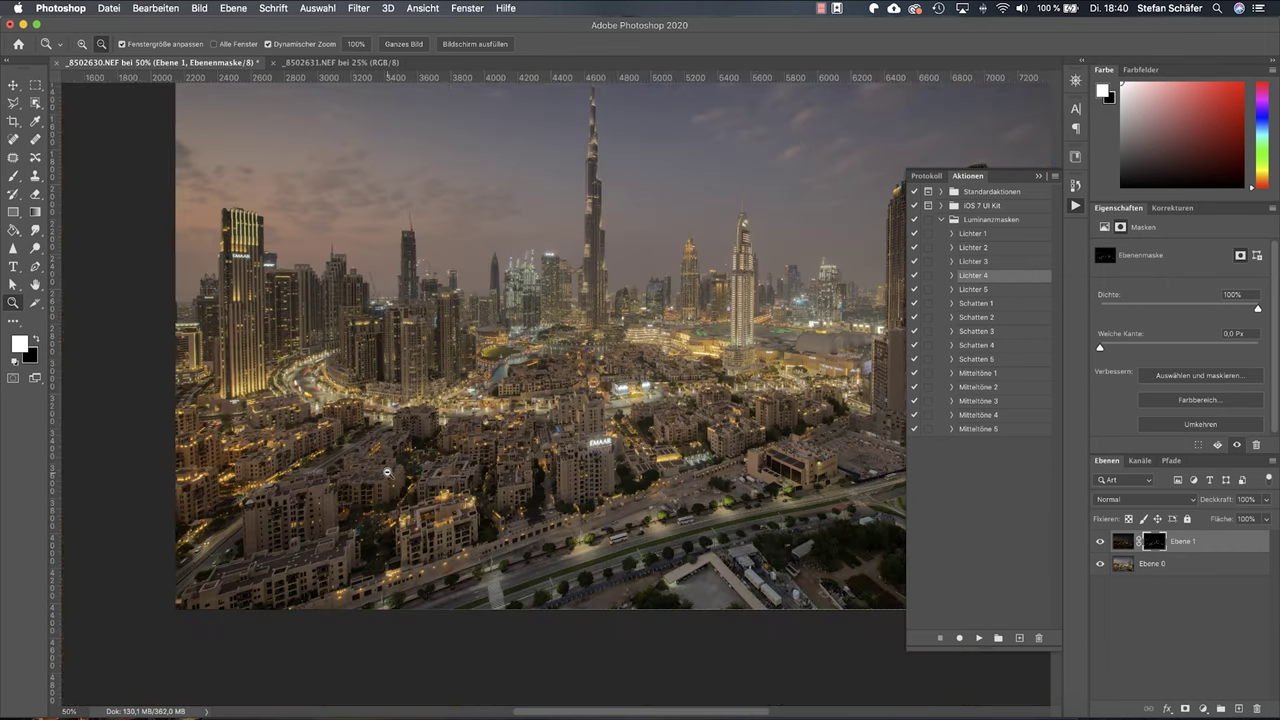
pyautogui.keyDown('alt'); pyautogui.click(669, 440); pyautogui.keyUp('alt')
pyautogui.scroll(3, 620, 454)
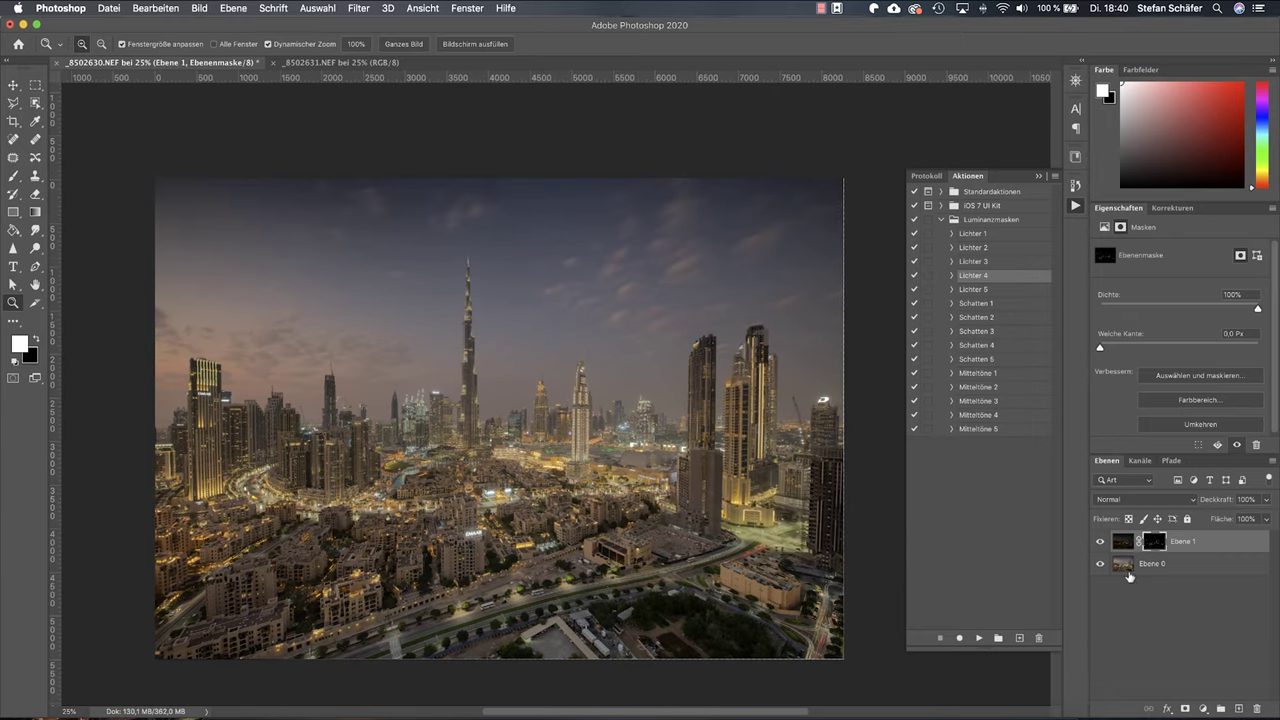
pyautogui.click(1100, 541)
pyautogui.click(1100, 541)
pyautogui.click(1100, 541)
pyautogui.click(1100, 541)
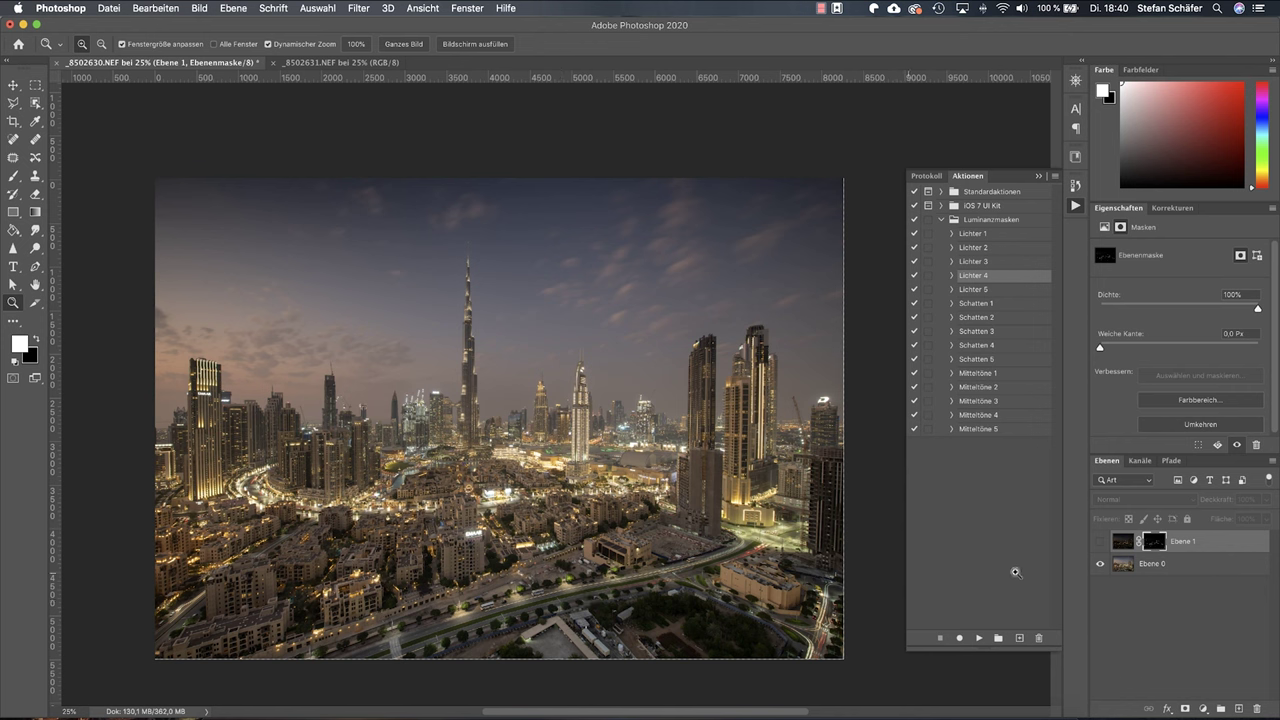
pyautogui.click(1100, 542)
pyautogui.click(1100, 542)
pyautogui.click(1100, 542)
pyautogui.click(1100, 542)
# Move Ebene 1 into a new Gruppe 1 and give the group an all-black mask
pyautogui.press('super+2')
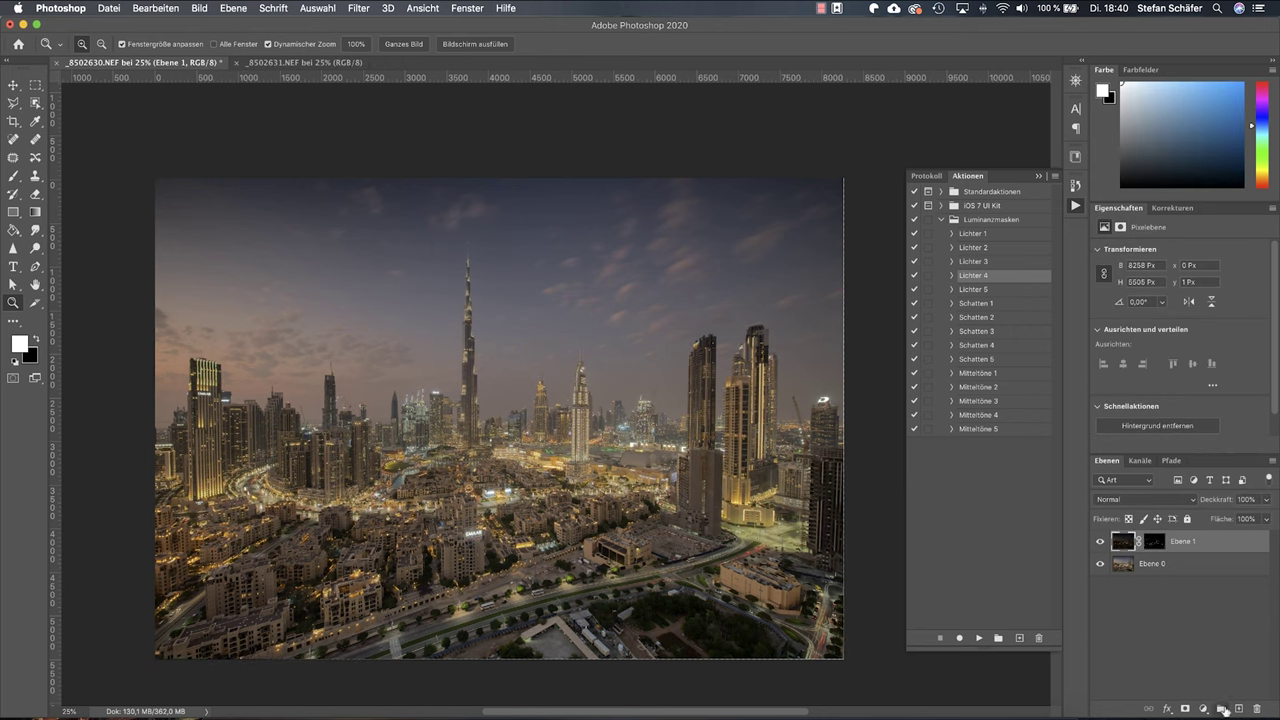
pyautogui.click(1221, 708)
pyautogui.moveTo(1188, 562)
pyautogui.mouseDown()
pyautogui.moveTo(1182, 542)
pyautogui.moveTo(1168, 545)
pyautogui.mouseUp()
pyautogui.click(1166, 542)
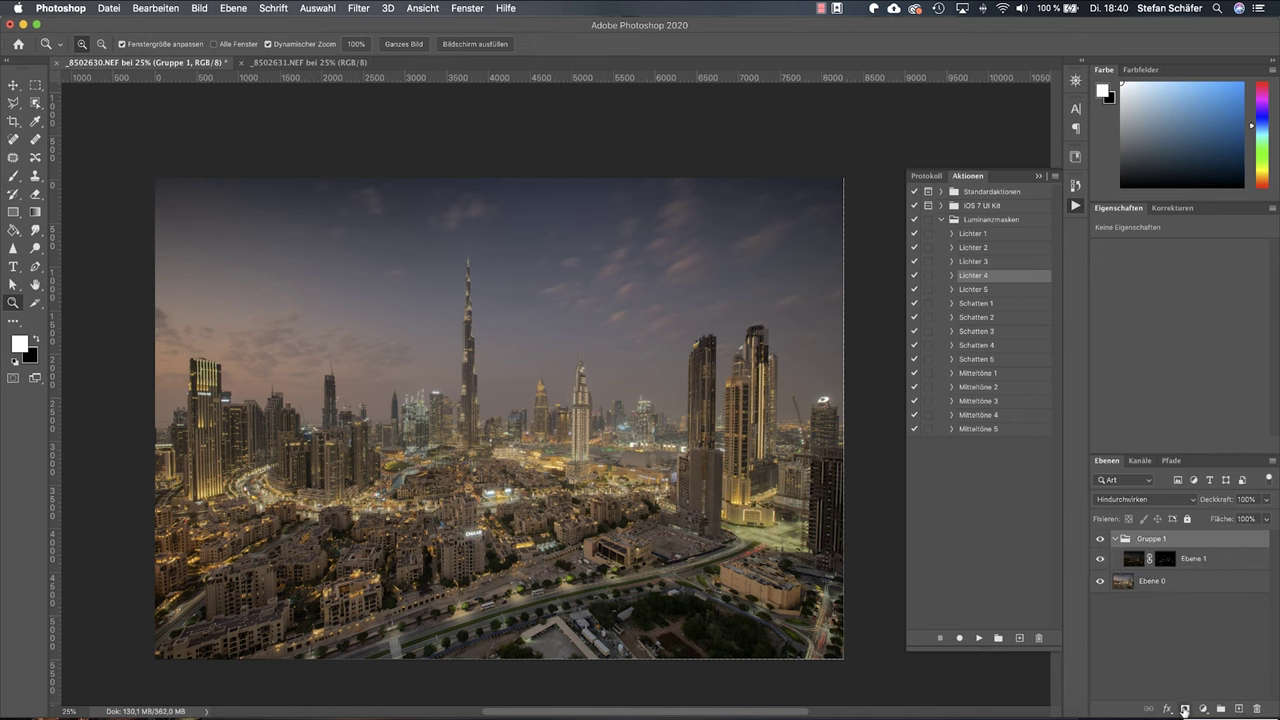
pyautogui.press('alt')
pyautogui.keyDown('alt'); pyautogui.click(1185, 709); pyautogui.keyUp('alt')
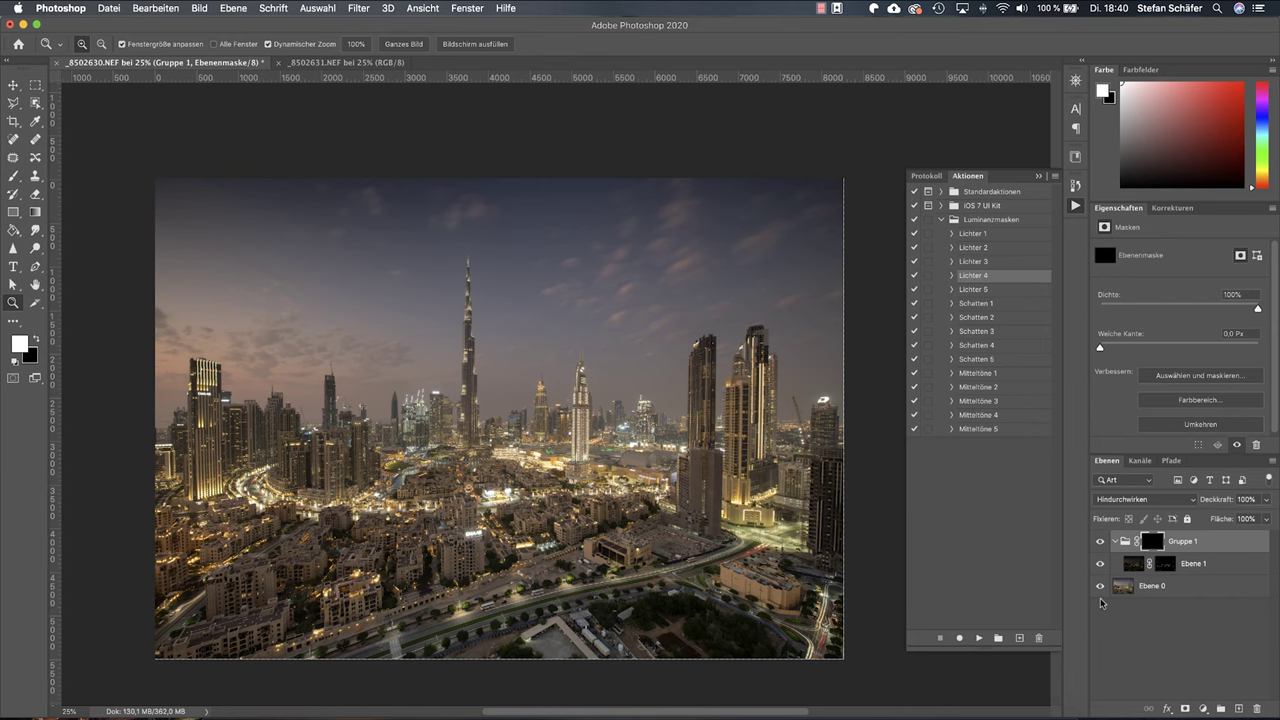
pyautogui.click(528, 489)
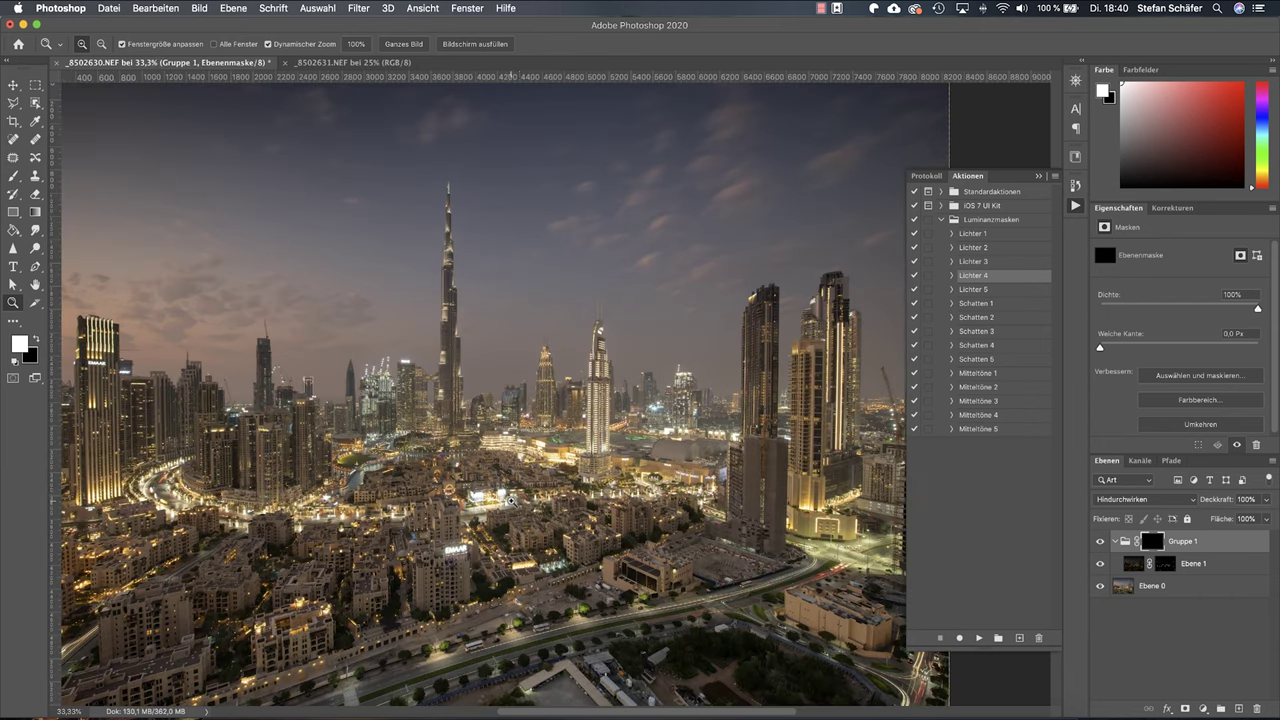
# Set up a soft round brush at 68% opacity and 191 px size
pyautogui.click(14, 176)
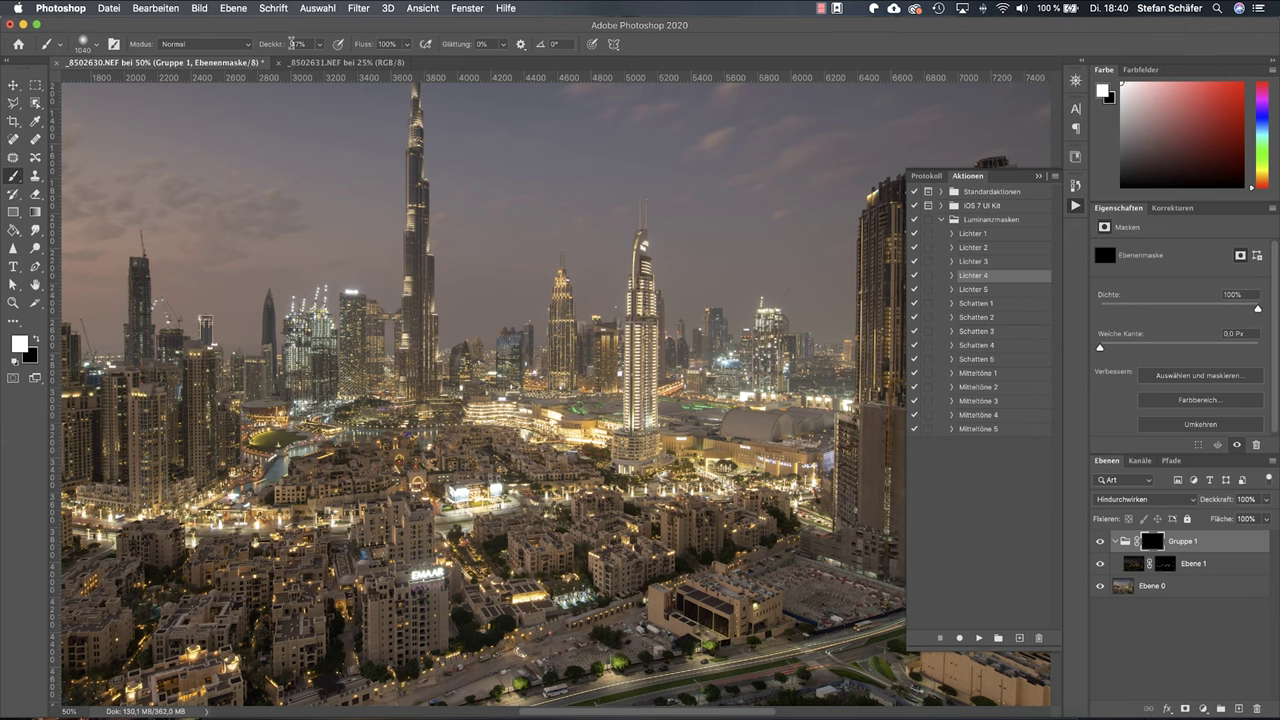
pyautogui.moveTo(280, 47); pyautogui.dragTo(296, 50)
pyautogui.rightClick(451, 447)
pyautogui.moveTo(578, 476); pyautogui.dragTo(581, 477)
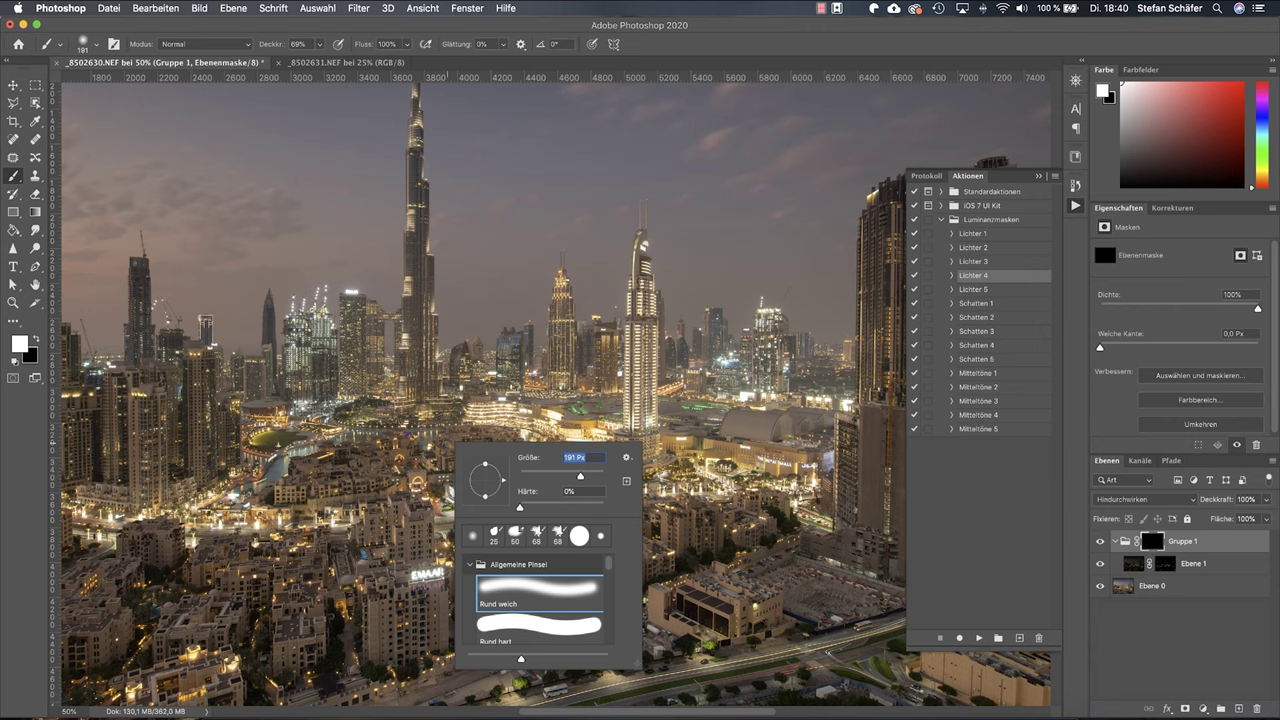
pyautogui.press('Return')
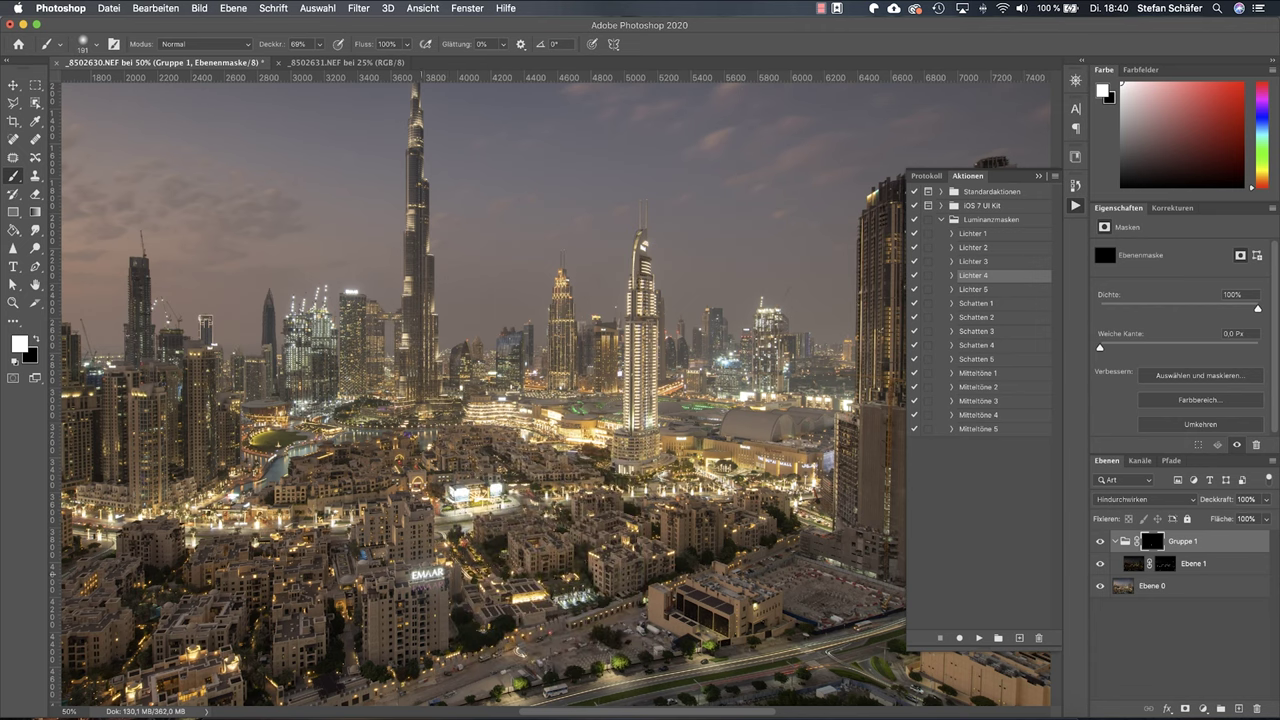
# Paint Gruppe 1's mask over the bright lights in the lower city
pyautogui.click(481, 501)
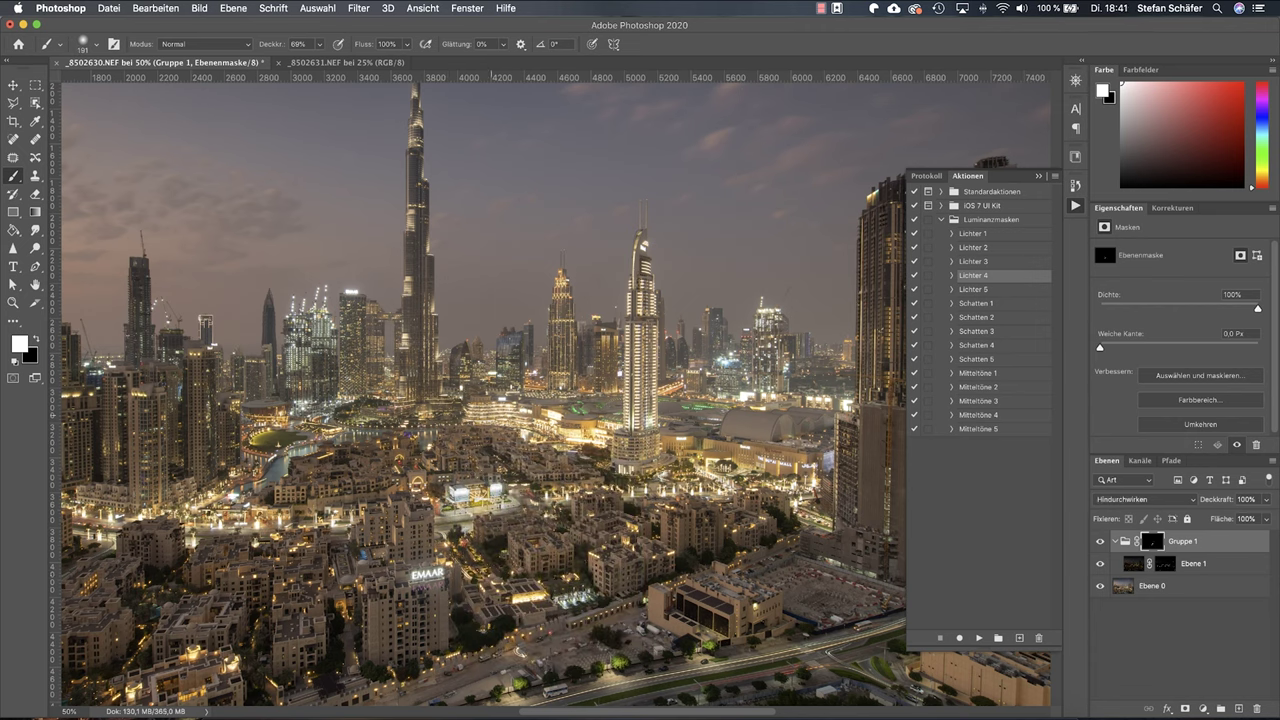
pyautogui.moveTo(500, 417); pyautogui.dragTo(612, 432)
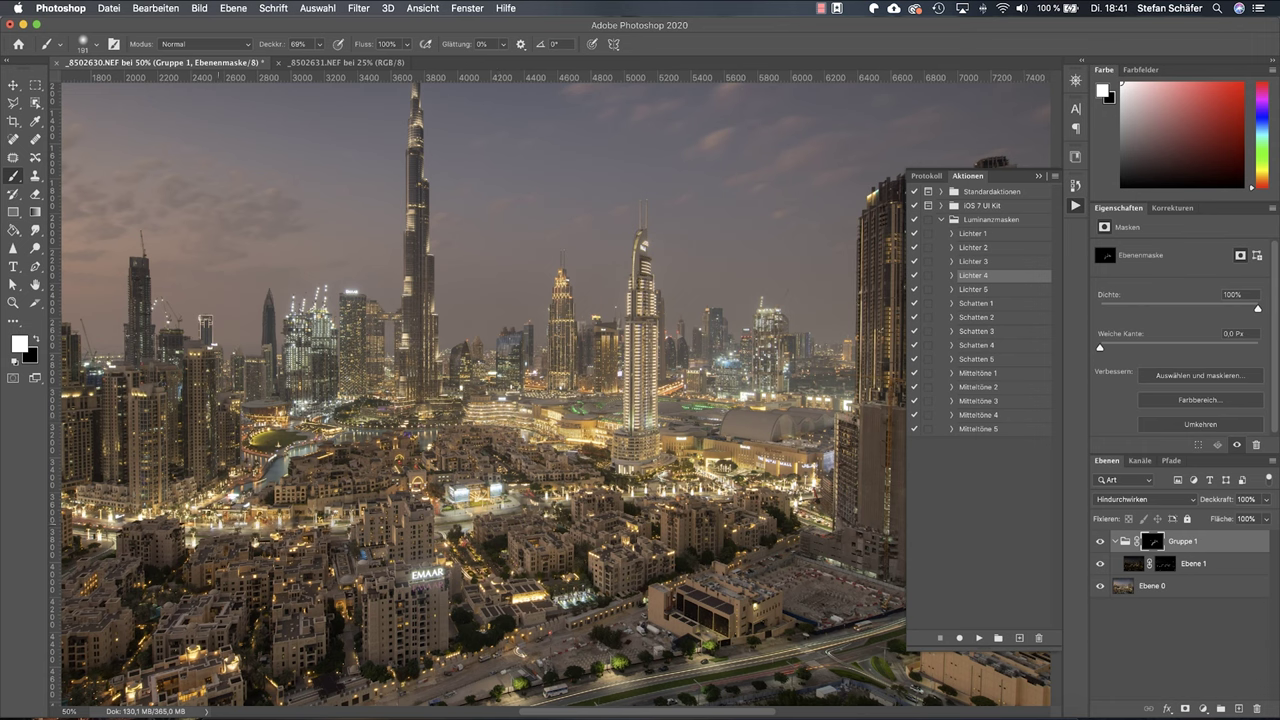
pyautogui.scroll(2, 330, 484)
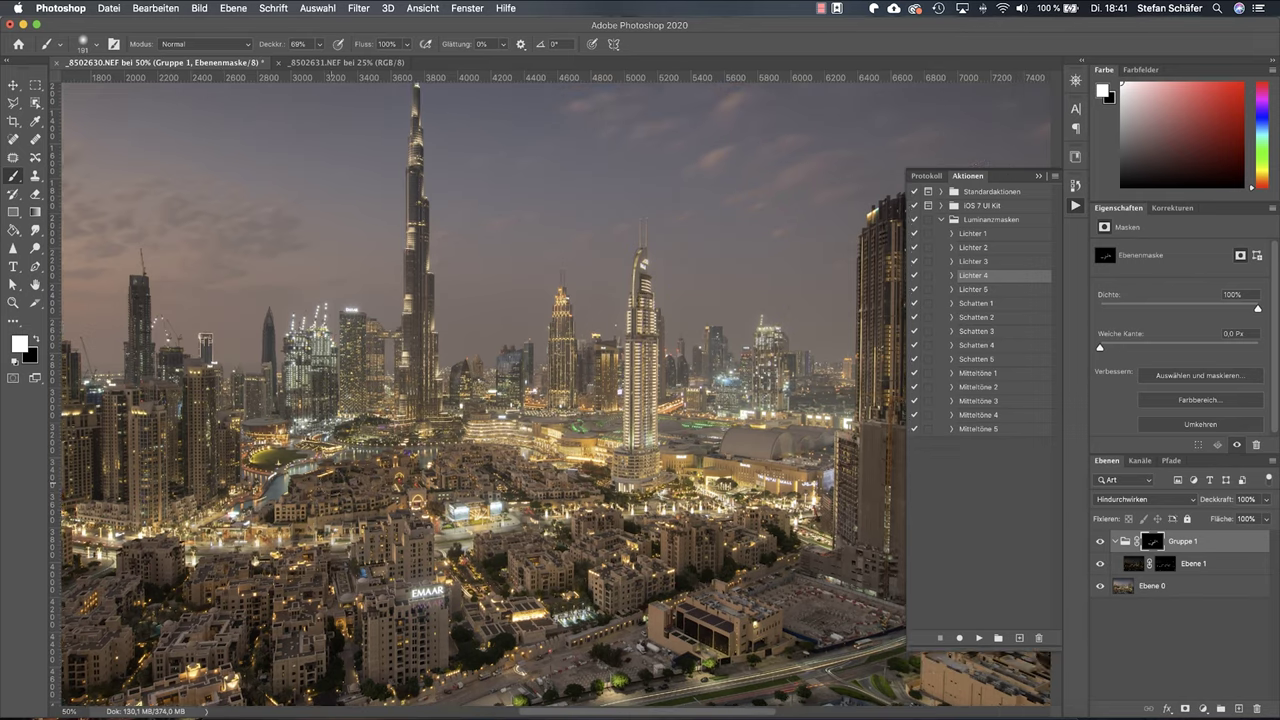
pyautogui.hscroll(-4, 330, 484)
pyautogui.hscroll(-5, 556, 390)
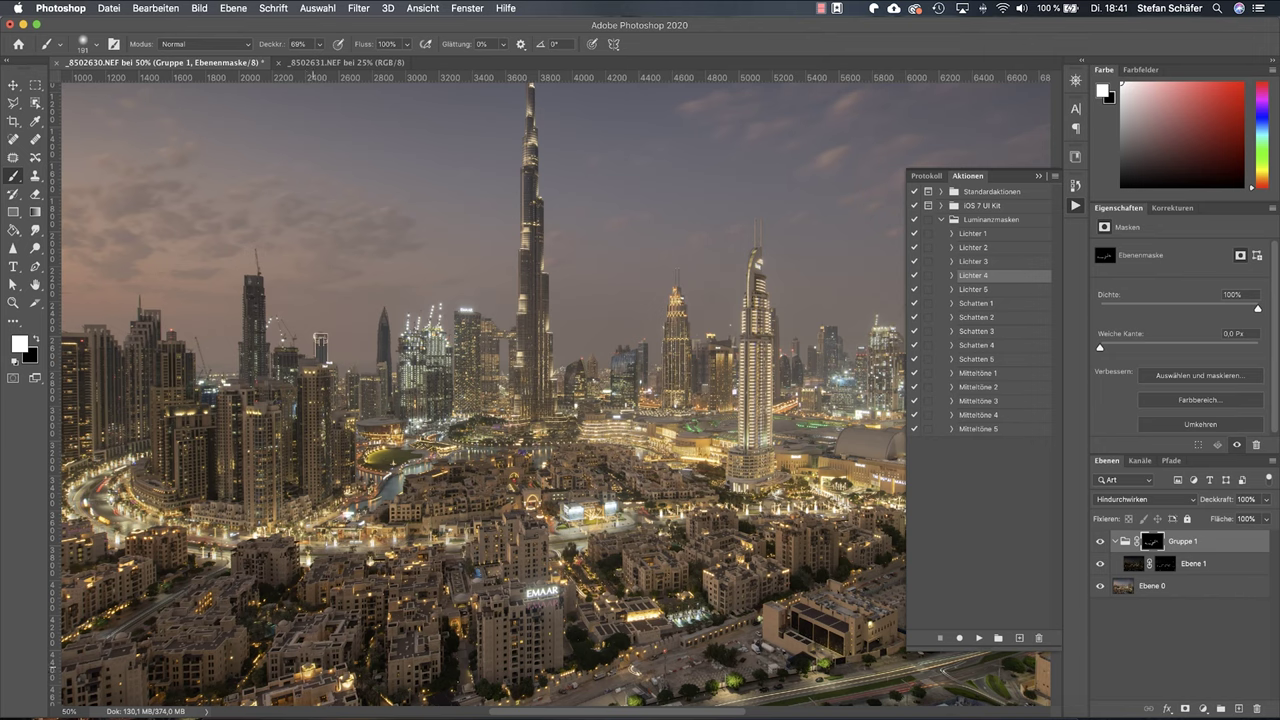
pyautogui.scroll(-5, 386, 668)
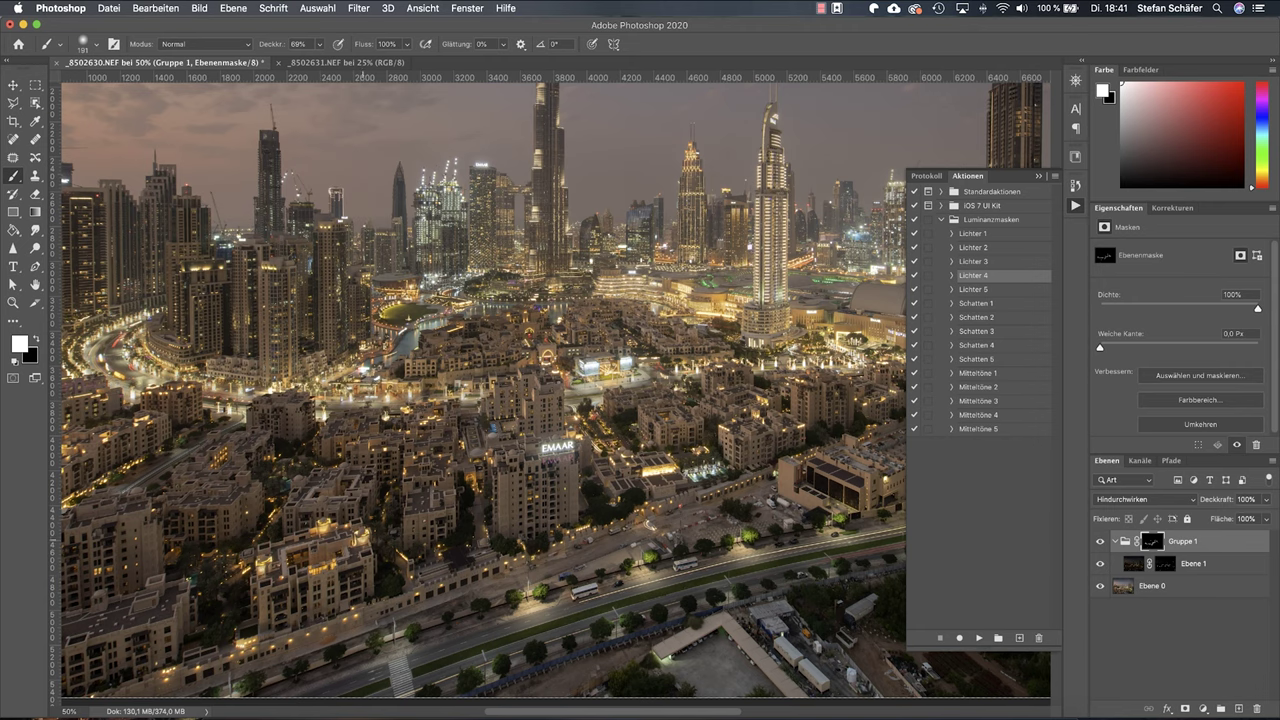
# Pan across the city and toggle Gruppe 1's visibility to compare the blend
pyautogui.moveTo(229, 476); pyautogui.dragTo(519, 472)
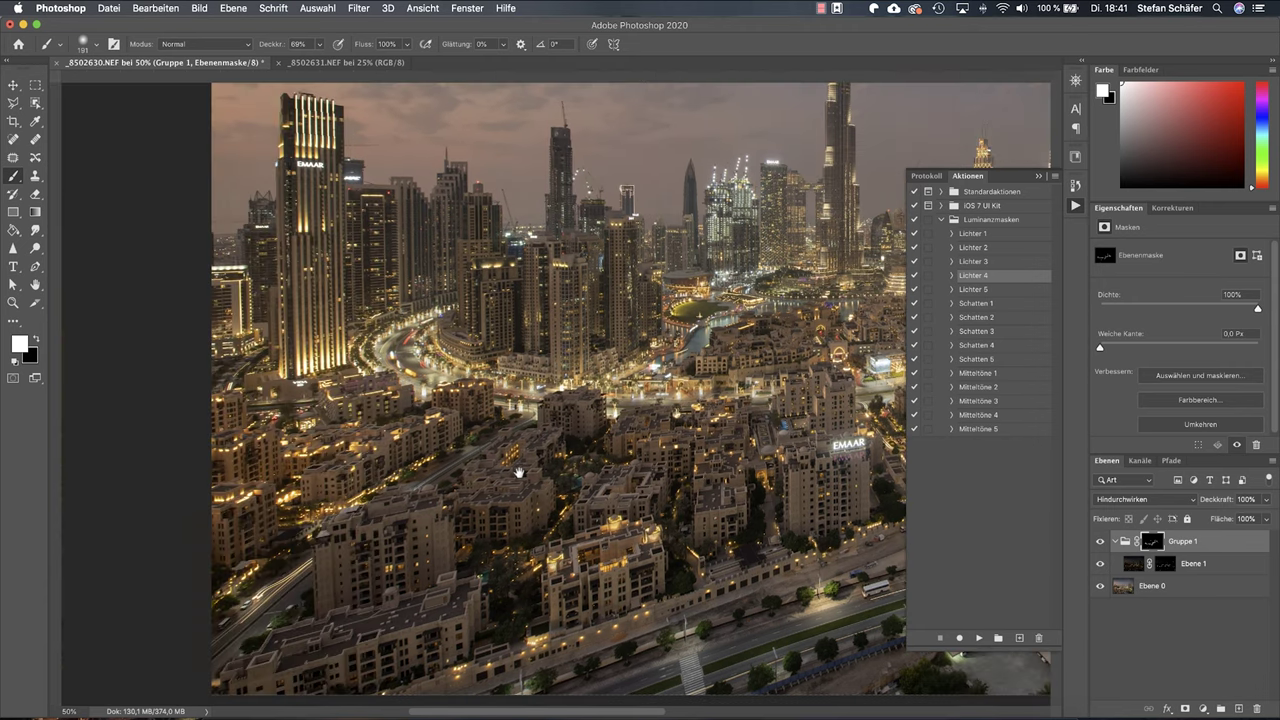
pyautogui.press('super+r')
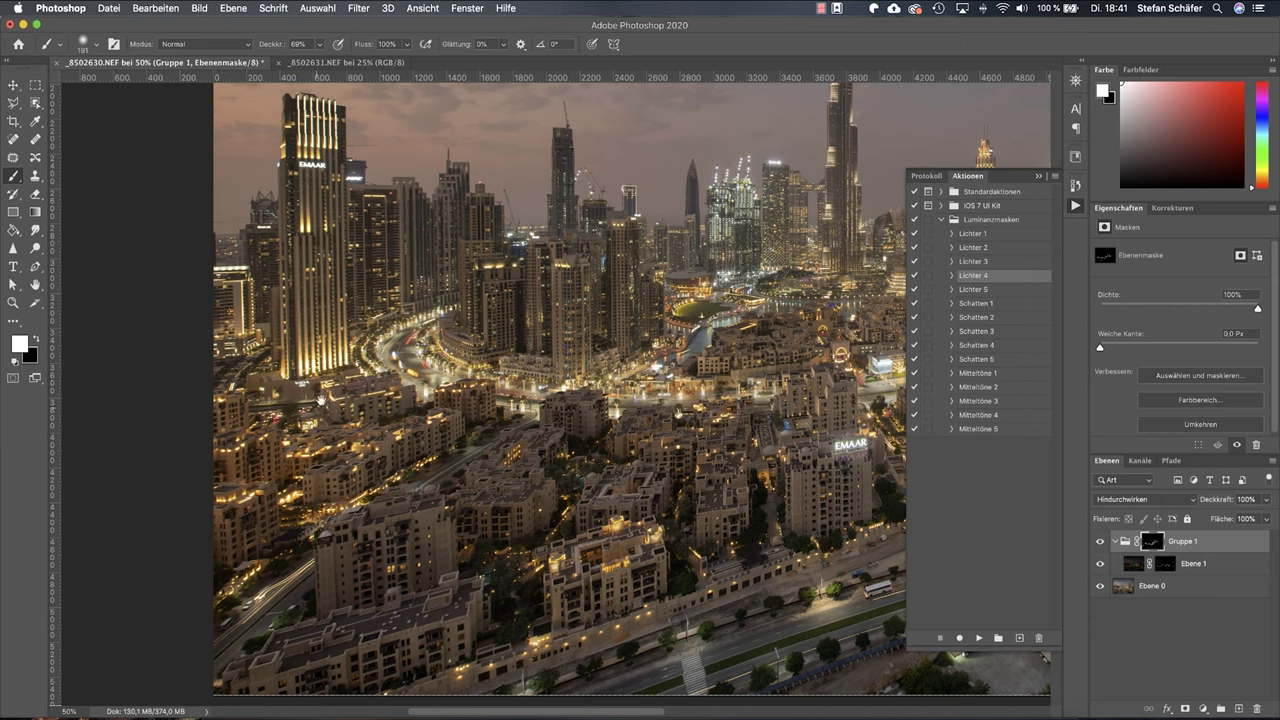
pyautogui.scroll(5, 320, 400)
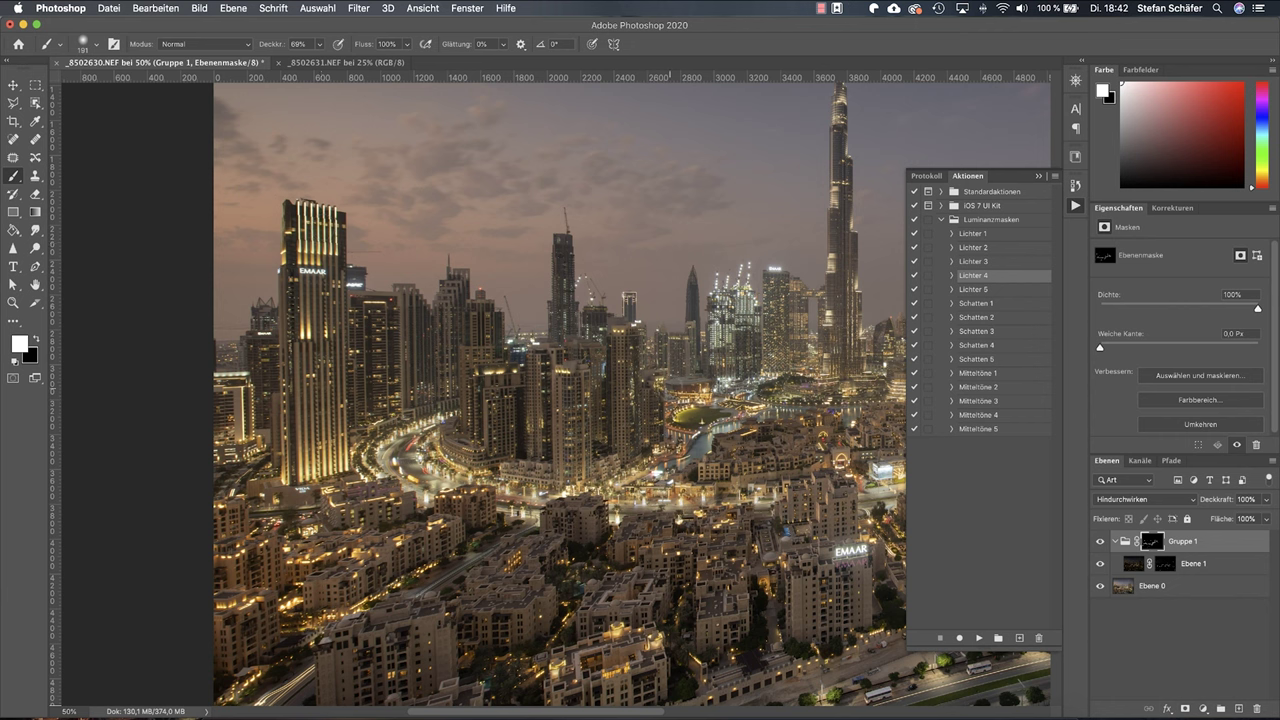
pyautogui.hotkey('ctrl', 'r')
pyautogui.hscroll(5, 733, 435)
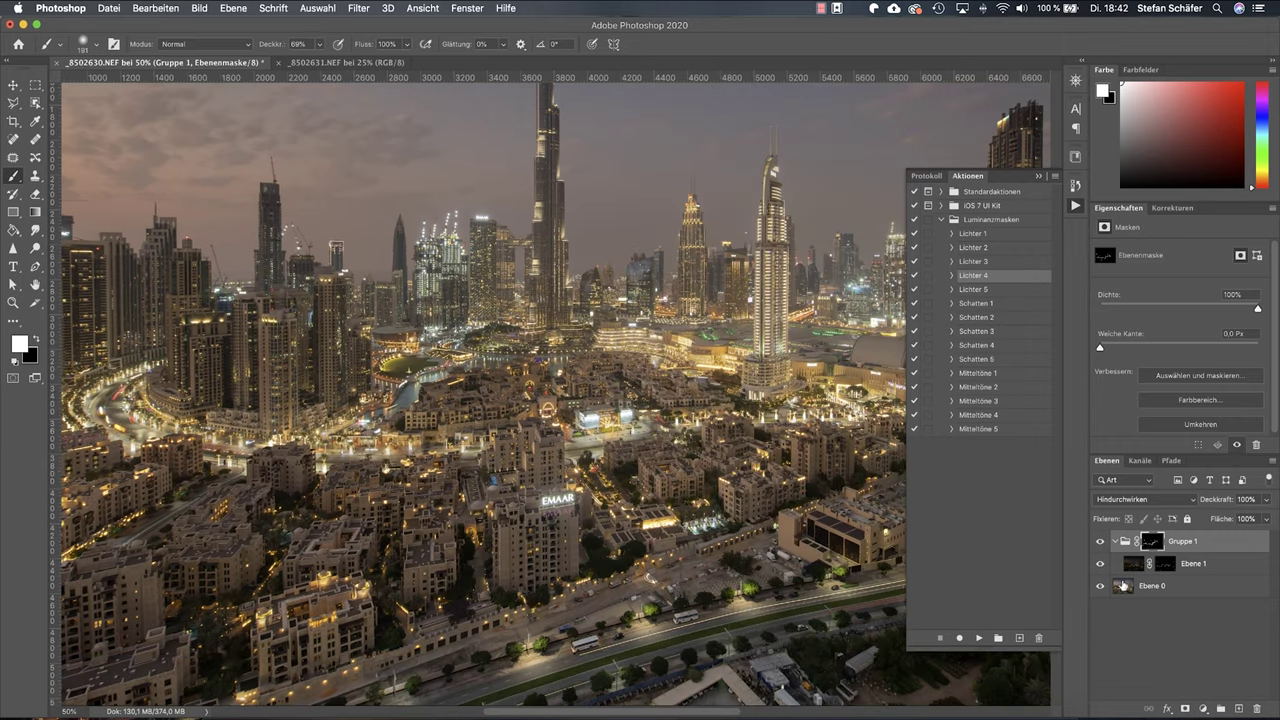
pyautogui.click(1099, 541)
pyautogui.click(1099, 541)
pyautogui.click(1099, 541)
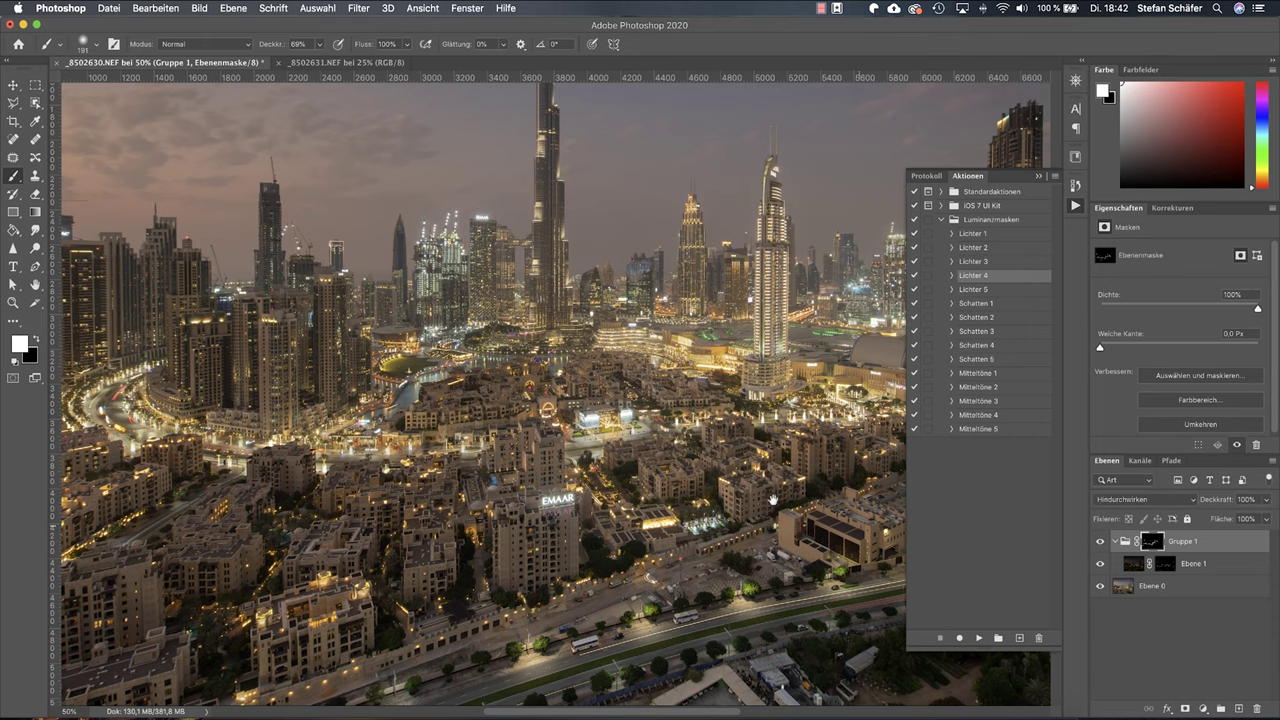
# Paint the group mask over the bright right-side road and lit spots below the towers
pyautogui.moveTo(772, 498)
pyautogui.mouseDown()
pyautogui.moveTo(475, 597)
pyautogui.moveTo(380, 560)
pyautogui.mouseUp()
pyautogui.moveTo(692, 545); pyautogui.dragTo(549, 551)
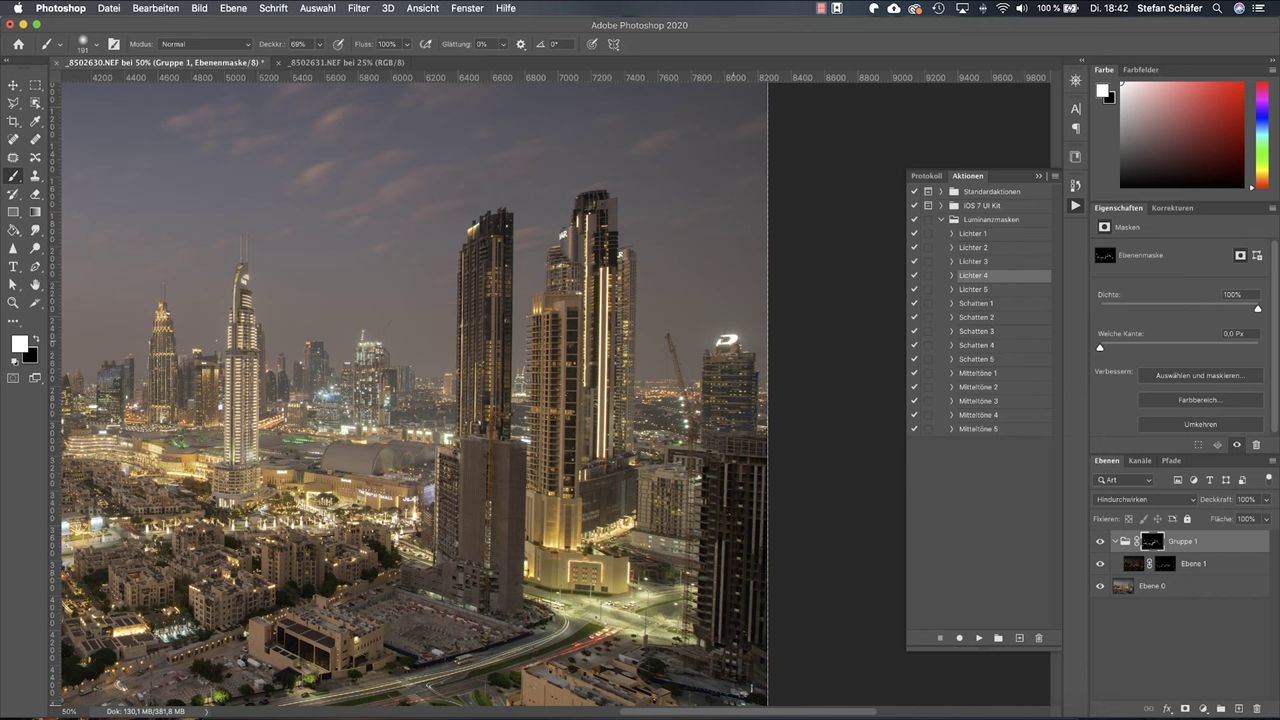
pyautogui.moveTo(672, 632)
pyautogui.mouseDown()
pyautogui.moveTo(556, 600)
pyautogui.moveTo(640, 600)
pyautogui.mouseUp()
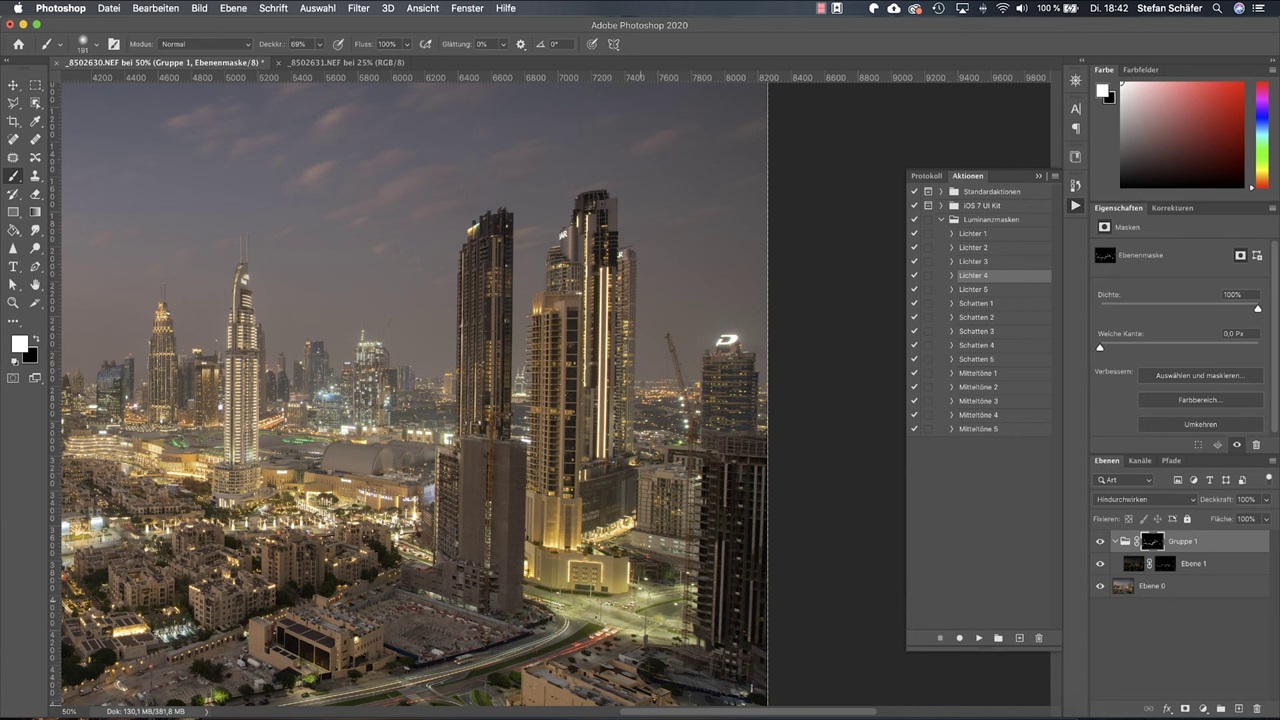
pyautogui.moveTo(427, 511)
pyautogui.mouseDown()
pyautogui.moveTo(383, 521)
pyautogui.moveTo(360, 498)
pyautogui.moveTo(320, 510)
pyautogui.moveTo(308, 500)
pyautogui.mouseUp()
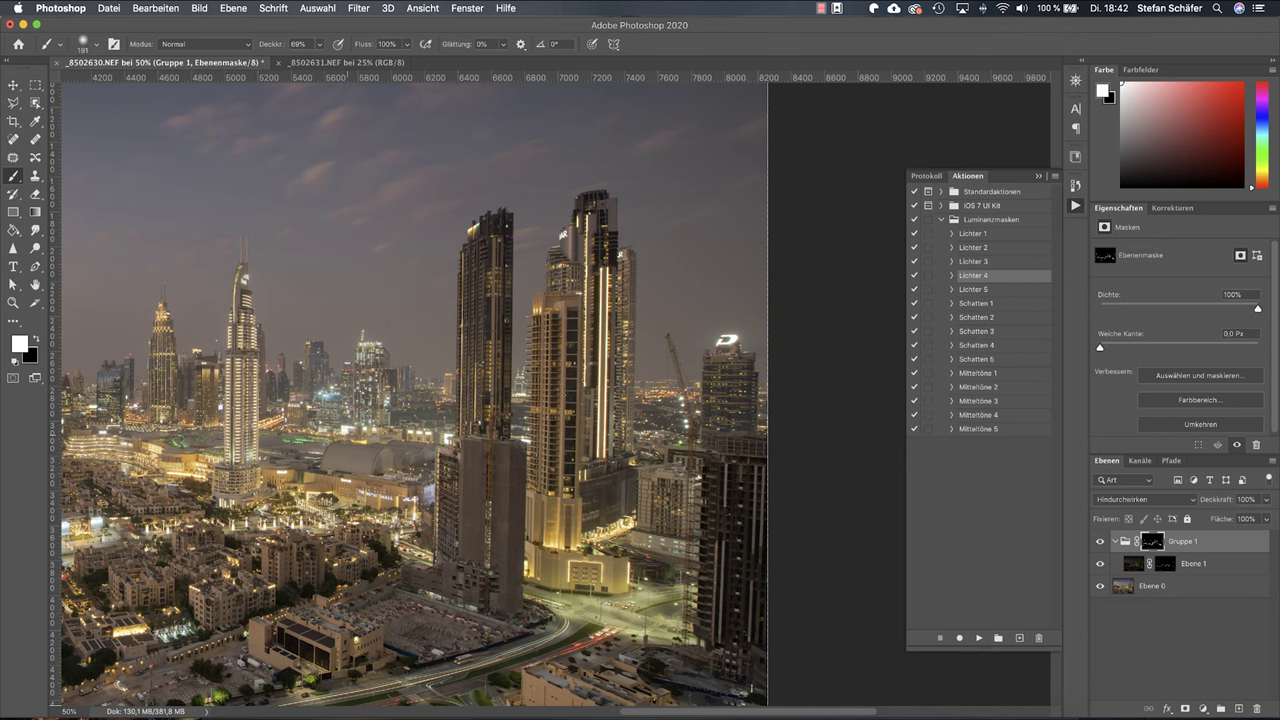
pyautogui.hscroll(-10, 378, 446)
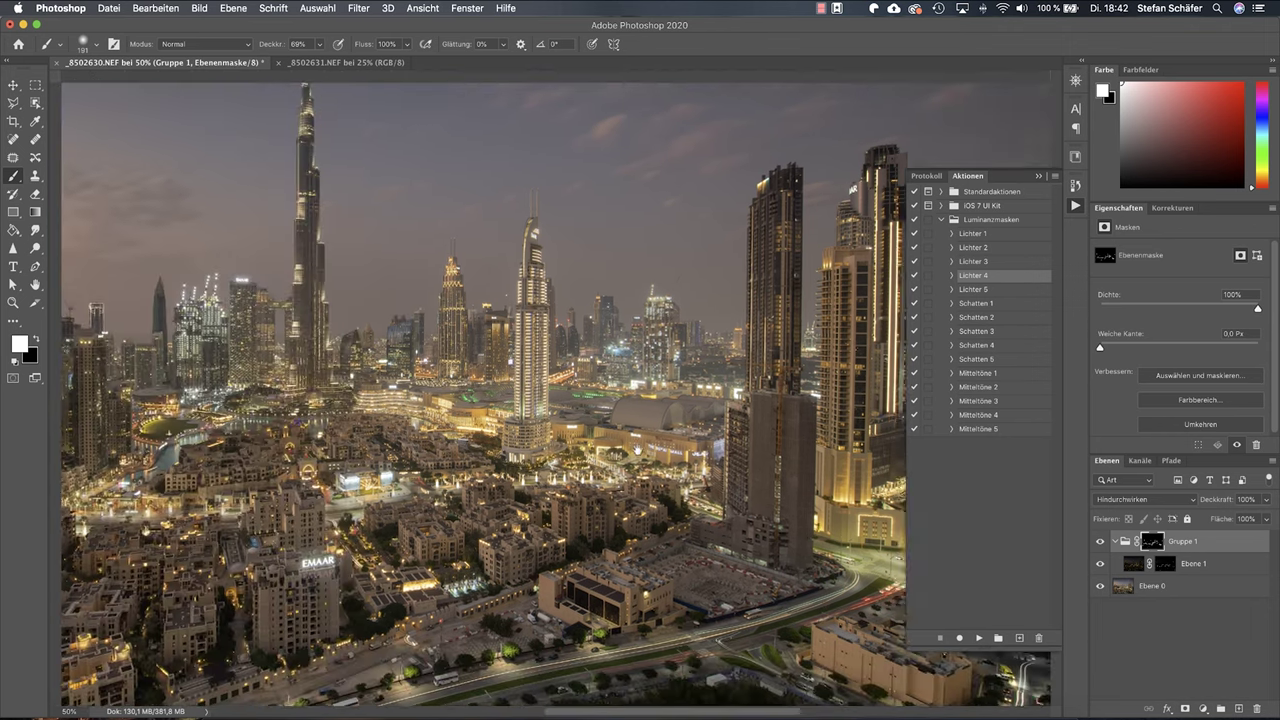
pyautogui.hscroll(-2, 480, 440)
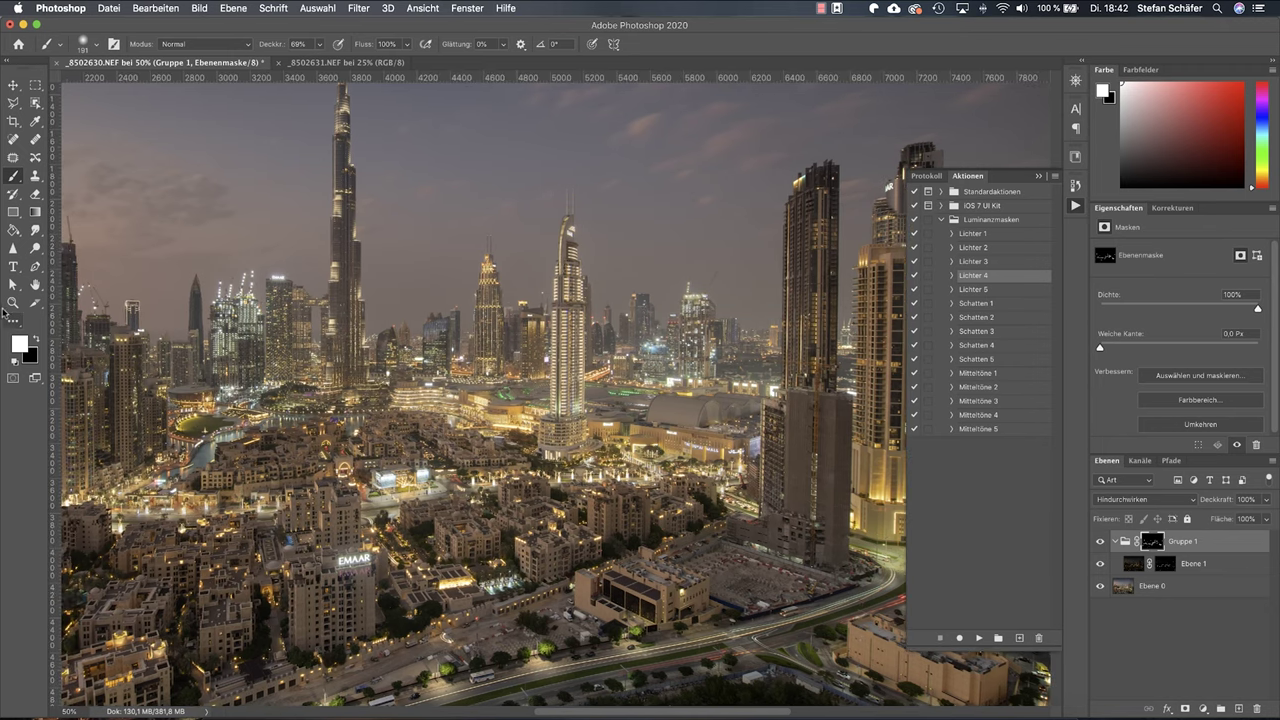
# Zoom out to 25% to view the whole image
pyautogui.click(13, 302)
pyautogui.press('alt')
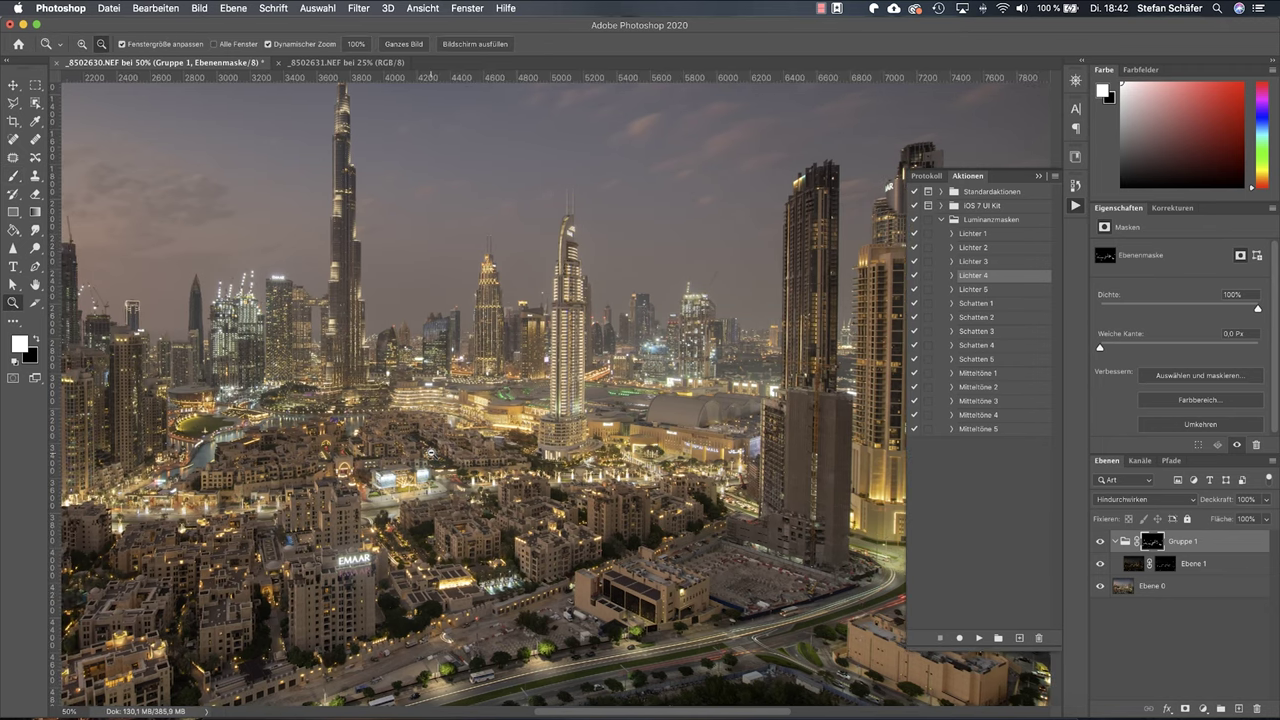
pyautogui.keyDown('alt'); pyautogui.click(433, 455); pyautogui.keyUp('alt')
pyautogui.keyDown('alt'); pyautogui.click(548, 437); pyautogui.keyUp('alt')
# Rename the Gruppe 1 group to 'Blending' and collapse it in the layer stack
pyautogui.scroll(1, 609, 438)
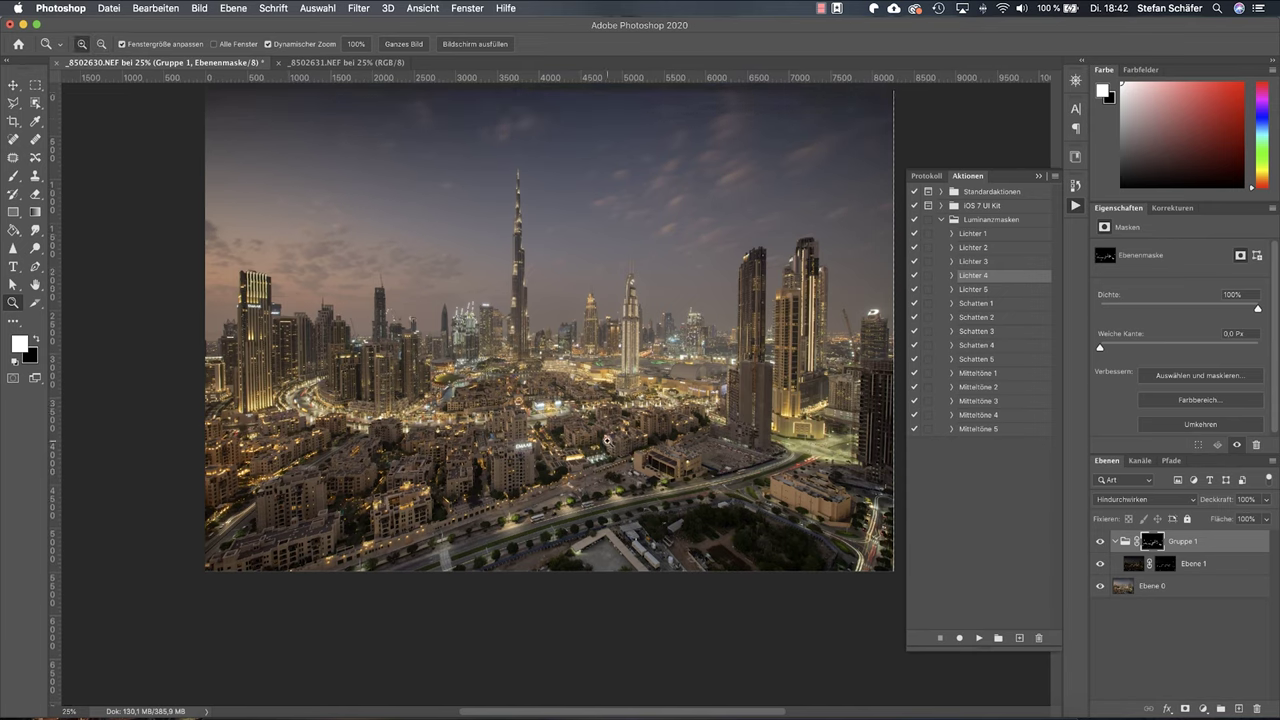
pyautogui.scroll(3, 608, 439)
pyautogui.scroll(2, 606, 441)
pyautogui.scroll(-2, 607, 440)
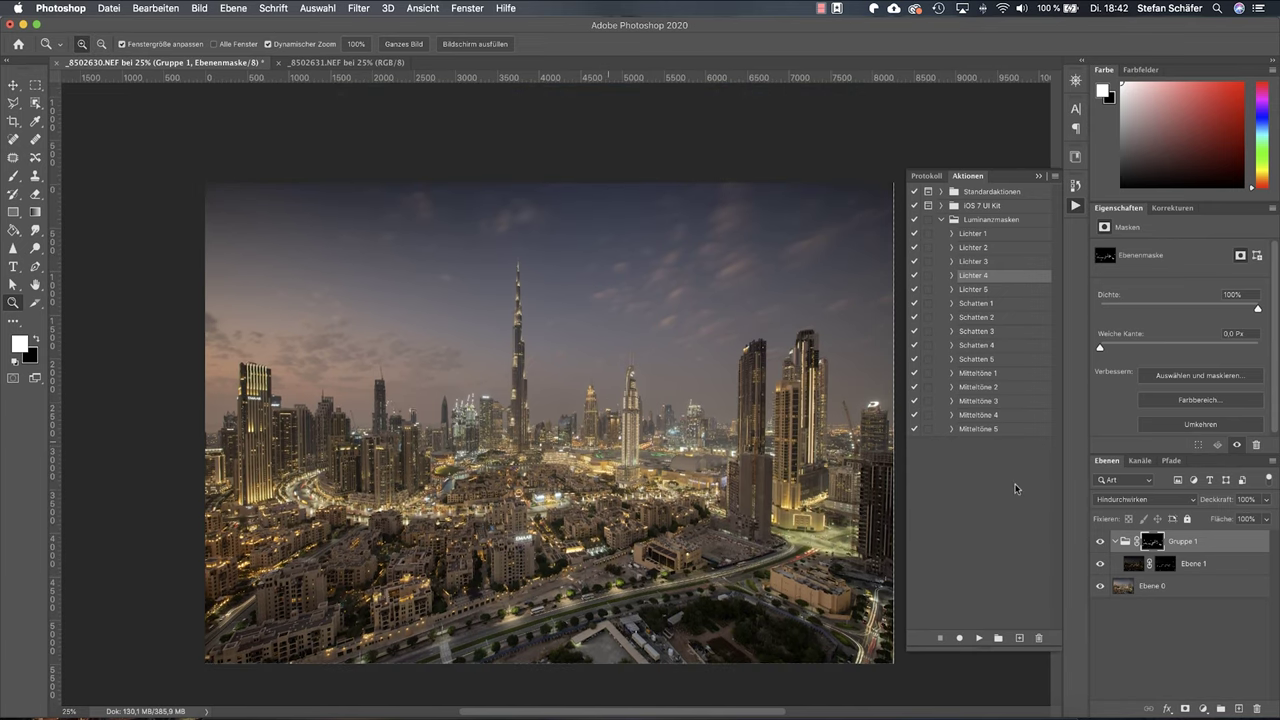
pyautogui.doubleClick(1188, 543)
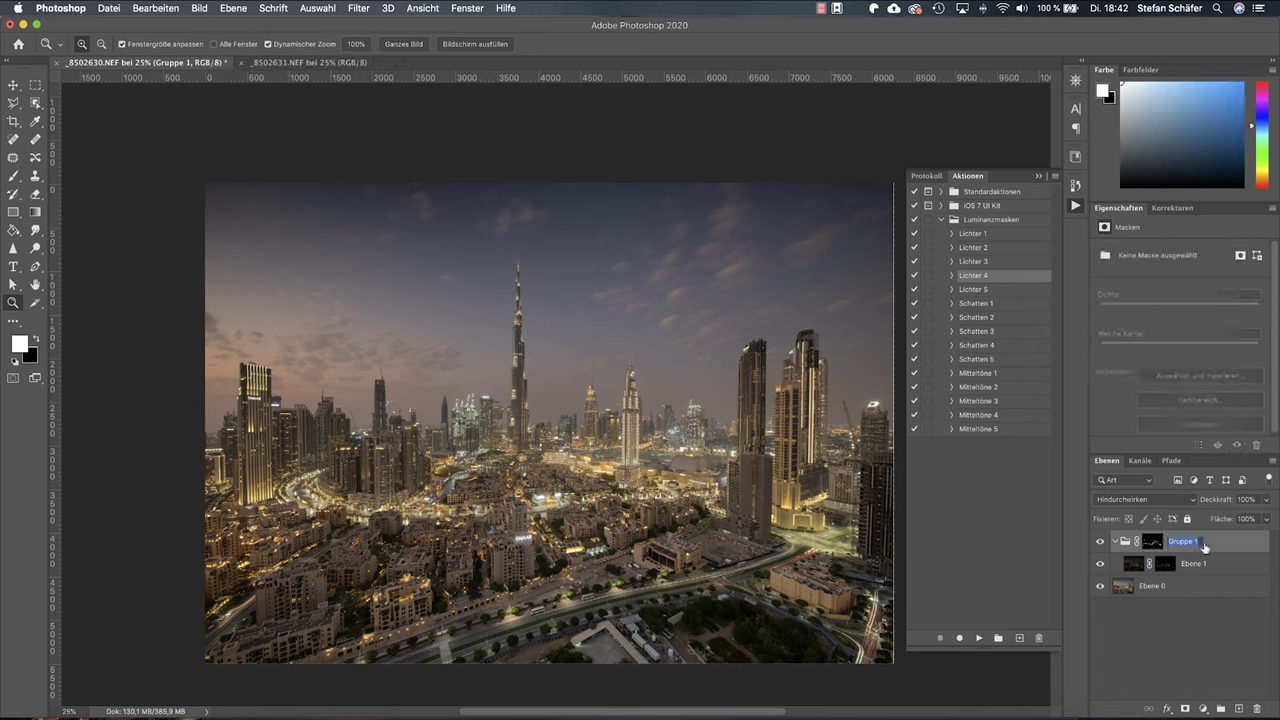
pyautogui.write('Blen')
pyautogui.write('ding')
pyautogui.press('Return')
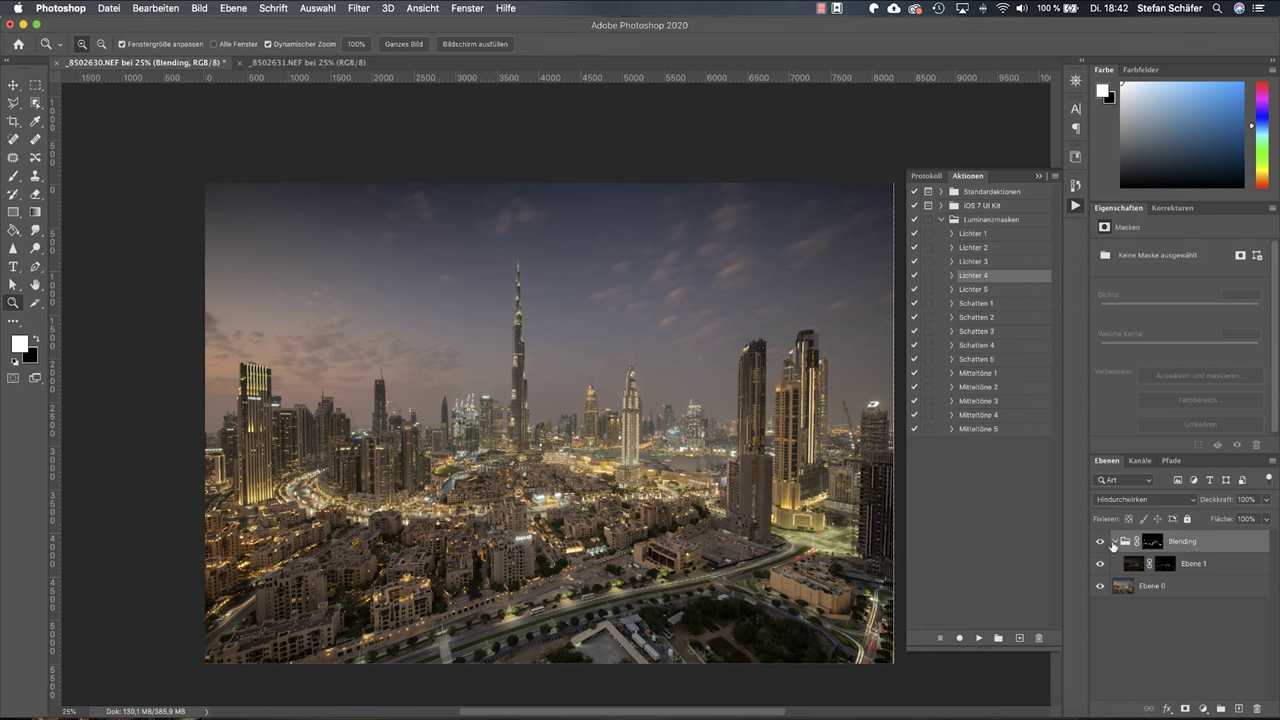
pyautogui.click(1115, 542)
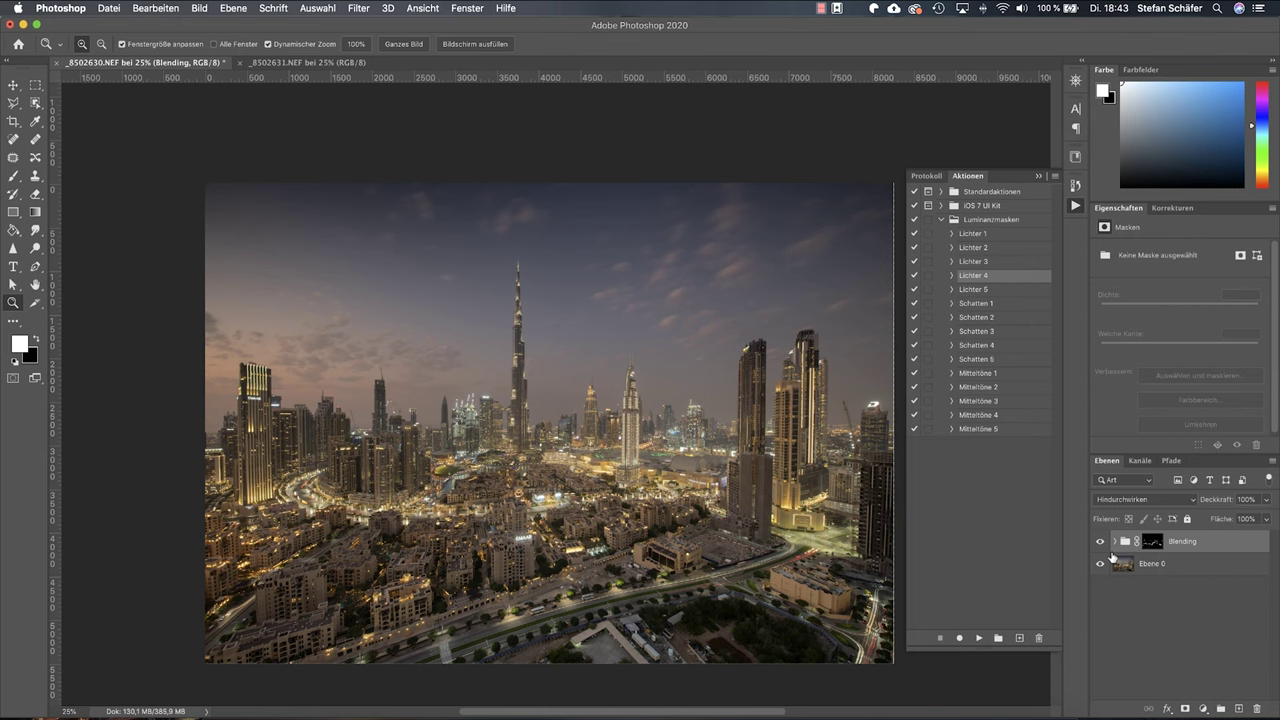
pyautogui.click(983, 388)
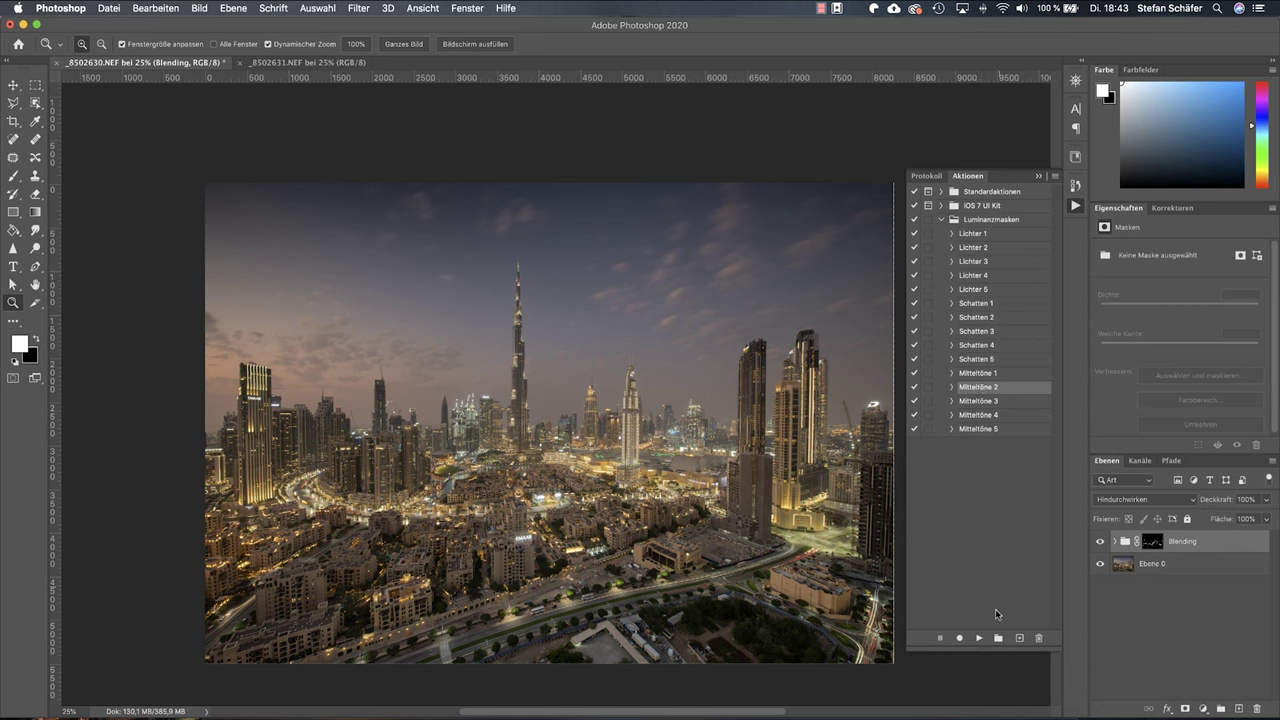
# Run Mitteltöne 2 and add a masked Curves layer, lowering the darks and raising the upper curve
pyautogui.click(980, 638)
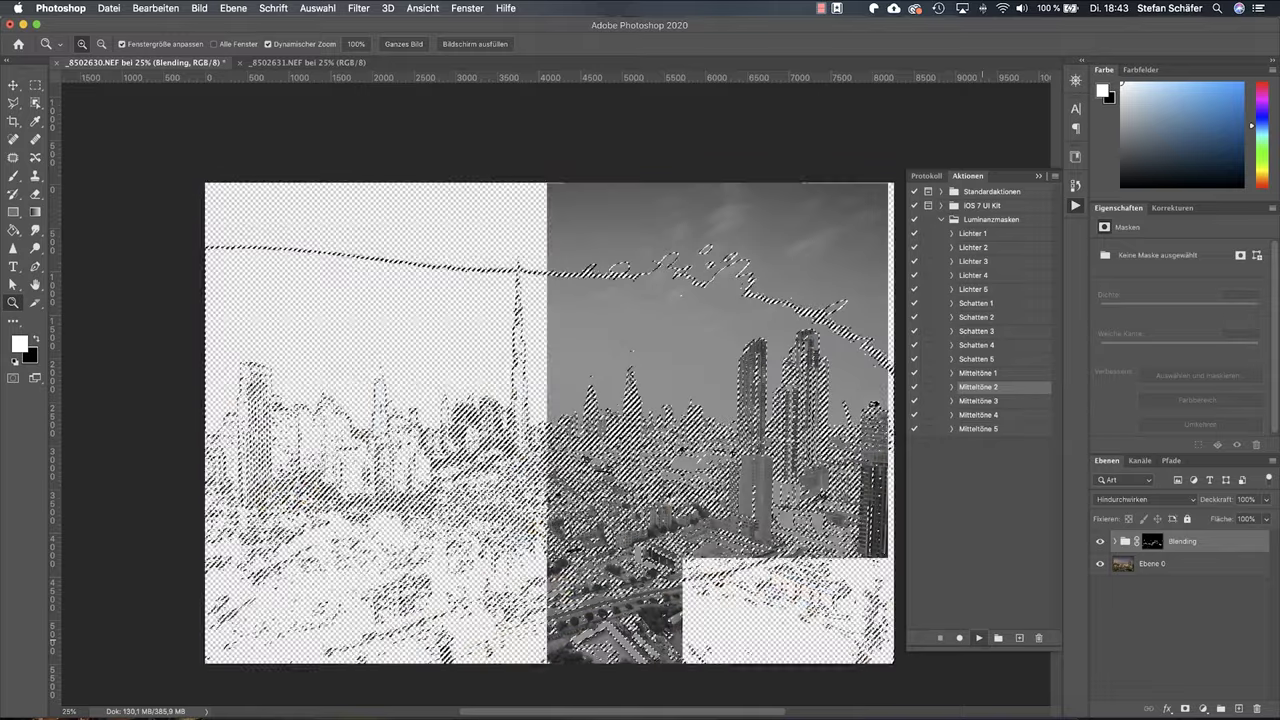
pyautogui.click(1172, 207)
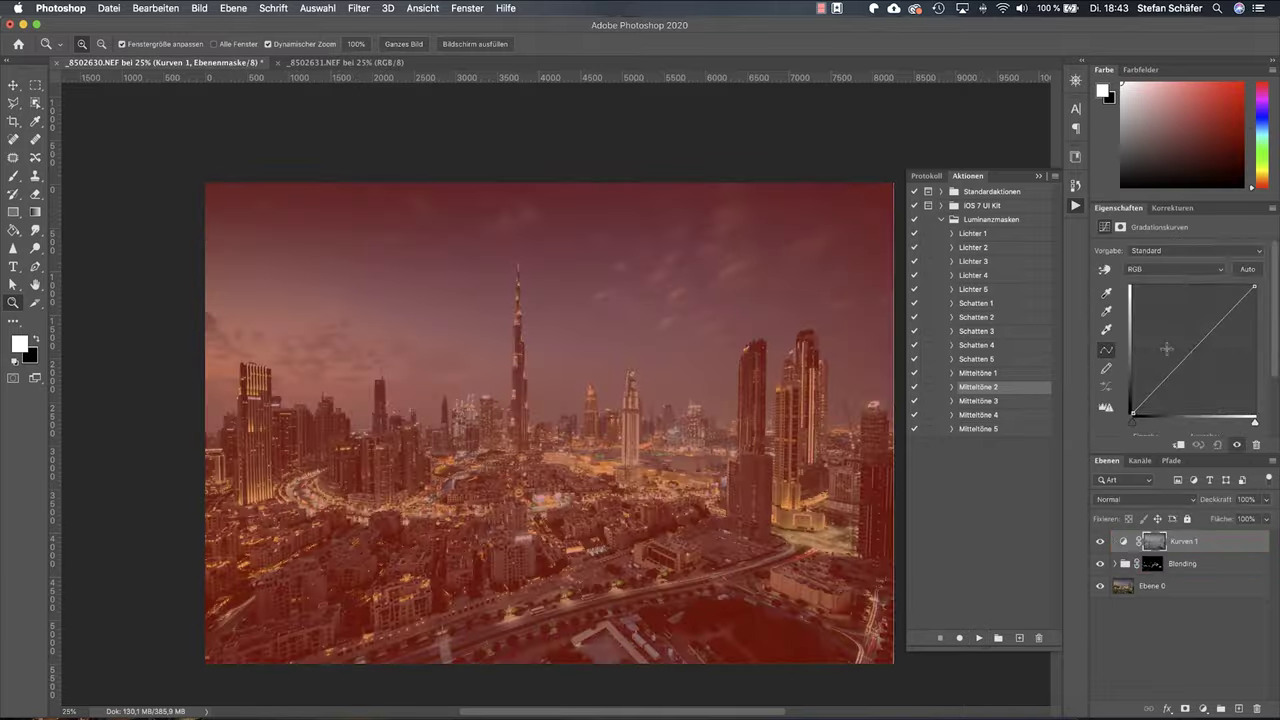
pyautogui.click(1159, 236)
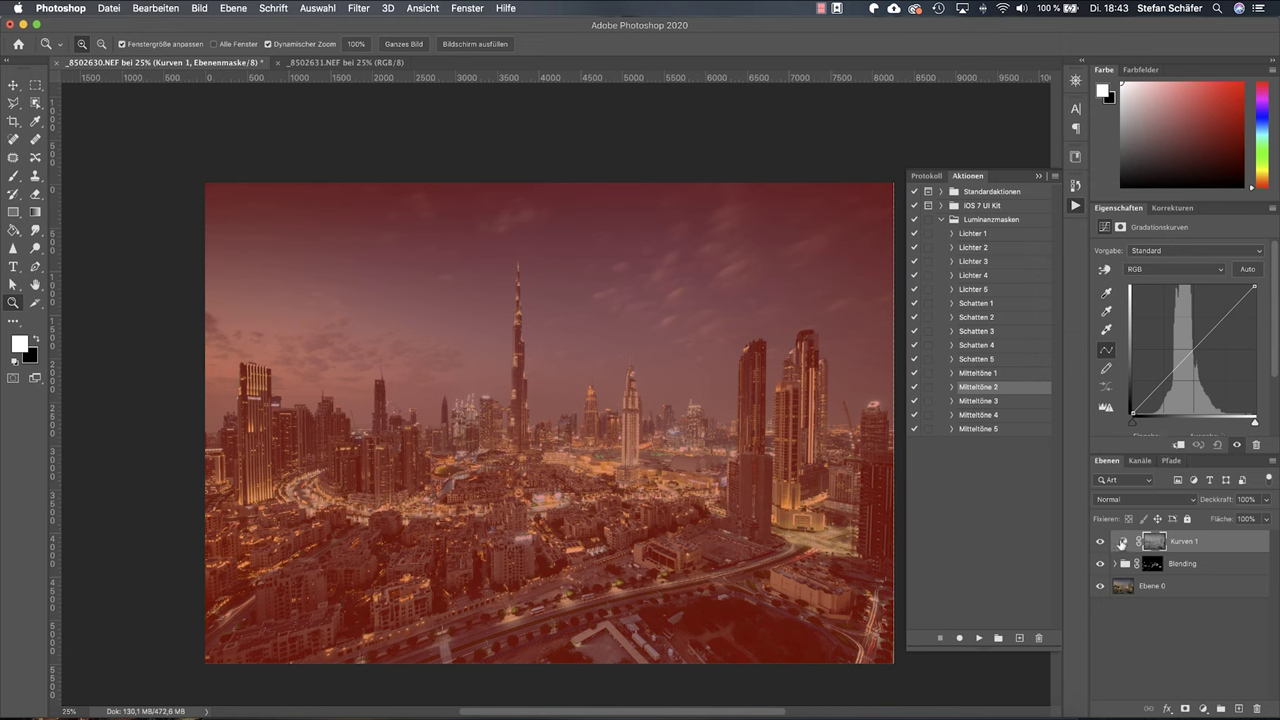
pyautogui.press('\\')
pyautogui.moveTo(1163, 381); pyautogui.dragTo(1163, 387)
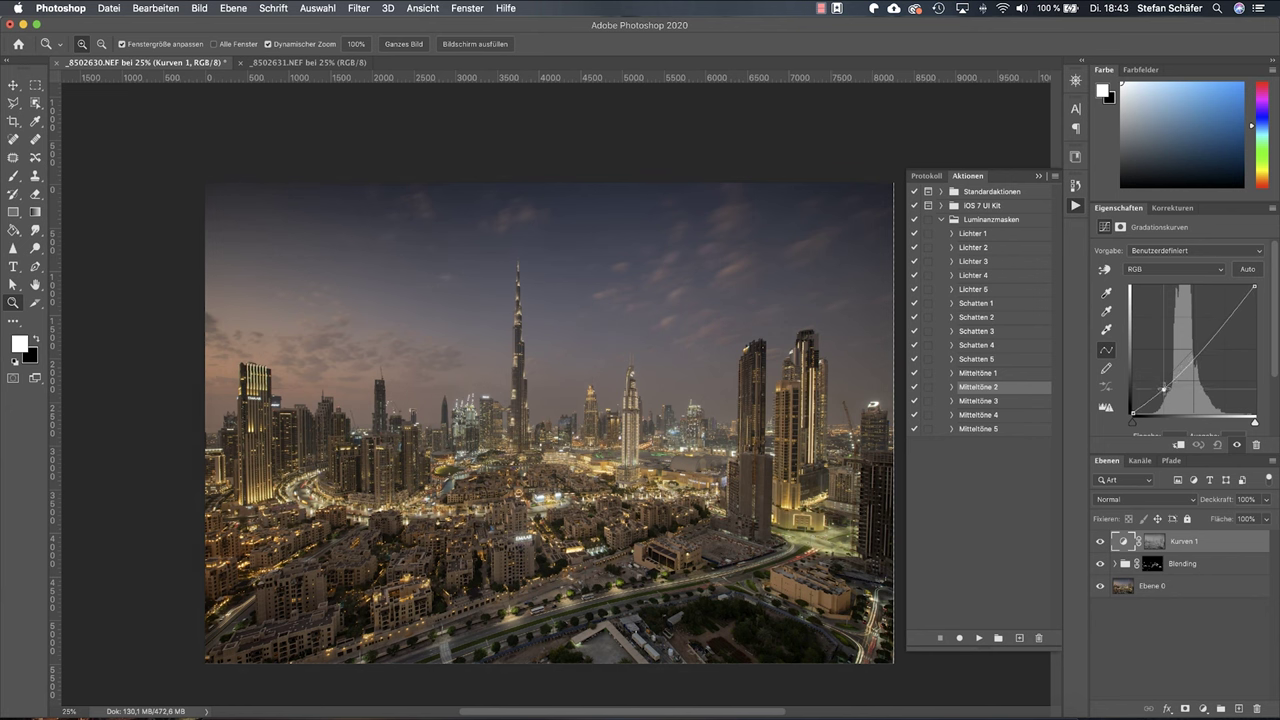
pyautogui.click(1224, 316)
pyautogui.moveTo(1224, 316); pyautogui.dragTo(1224, 314)
pyautogui.click(546, 502)
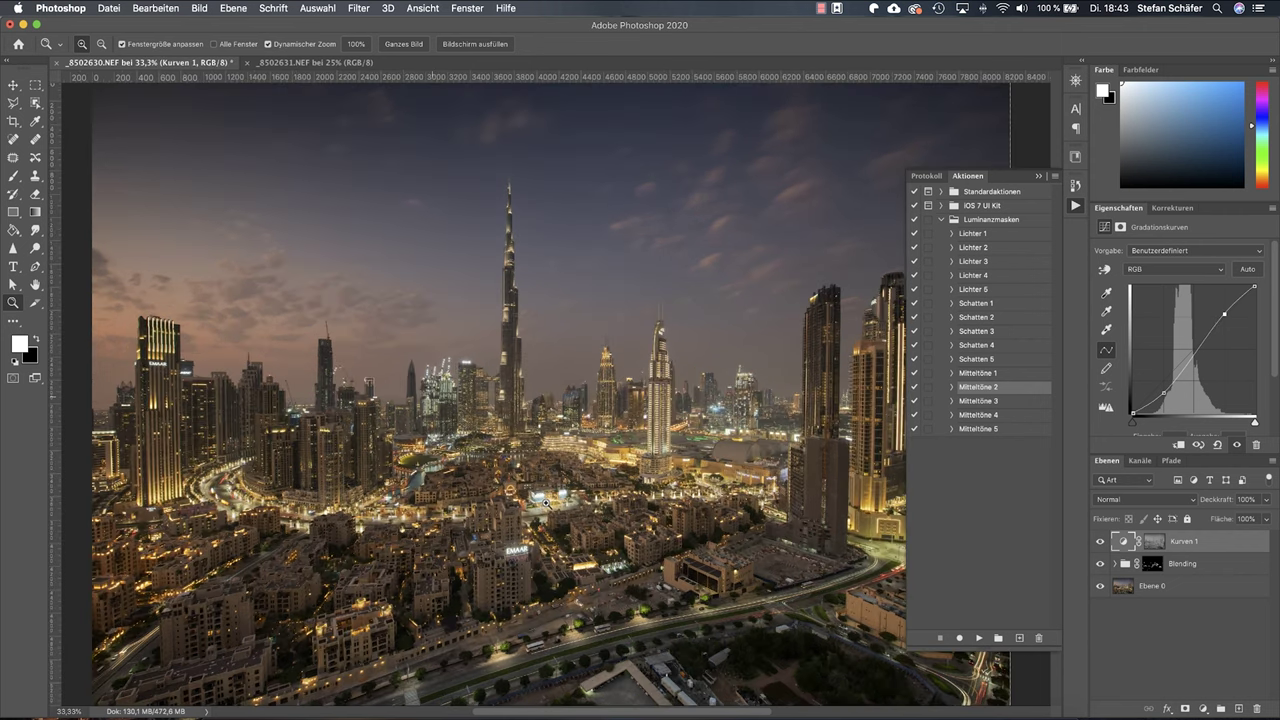
pyautogui.click(546, 502)
pyautogui.click(546, 502)
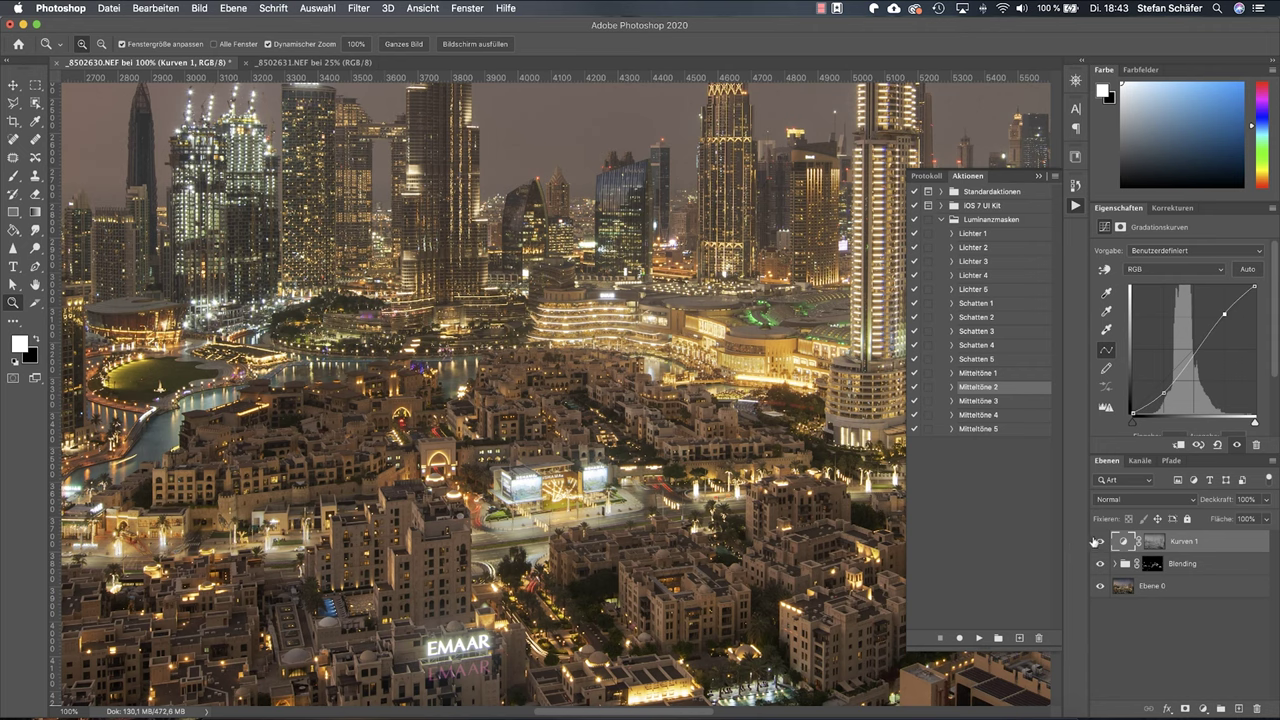
pyautogui.click(1099, 542)
pyautogui.click(1099, 542)
pyautogui.click(1099, 542)
pyautogui.keyDown('alt'); pyautogui.click(548, 488); pyautogui.keyUp('alt')
pyautogui.keyDown('alt'); pyautogui.click(609, 494); pyautogui.keyUp('alt')
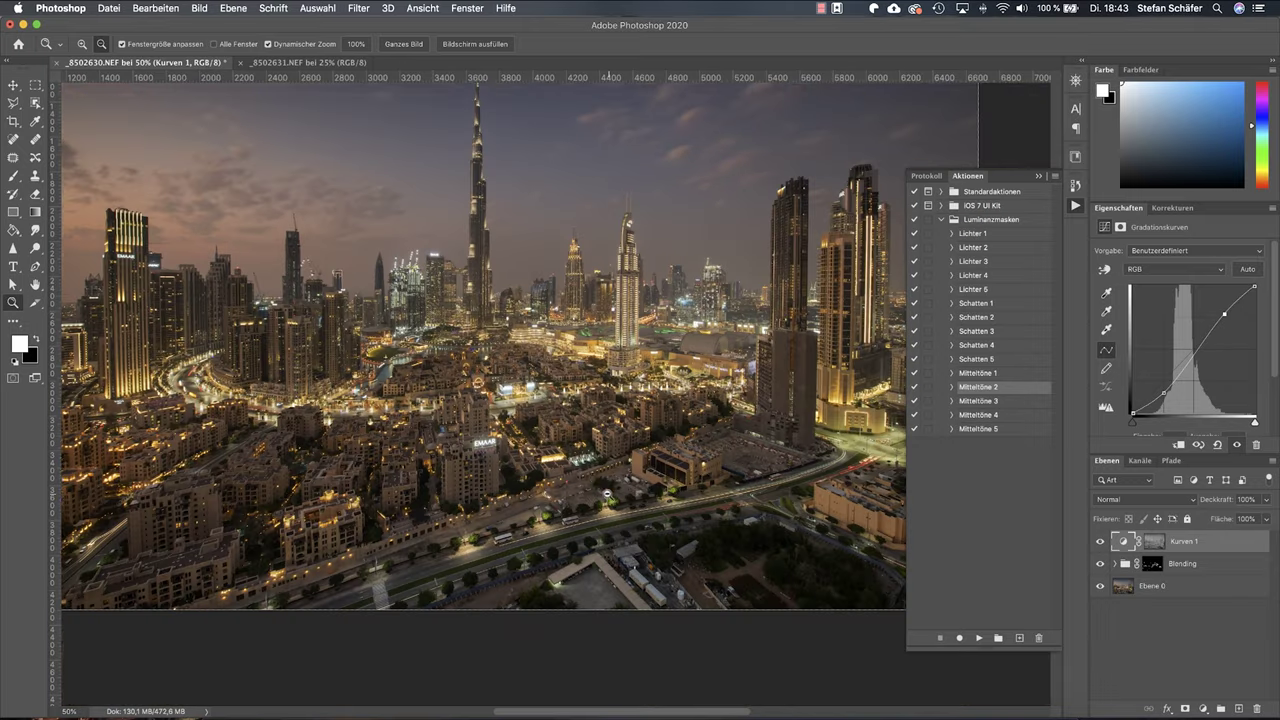
pyautogui.keyDown('alt'); pyautogui.click(557, 399); pyautogui.keyUp('alt')
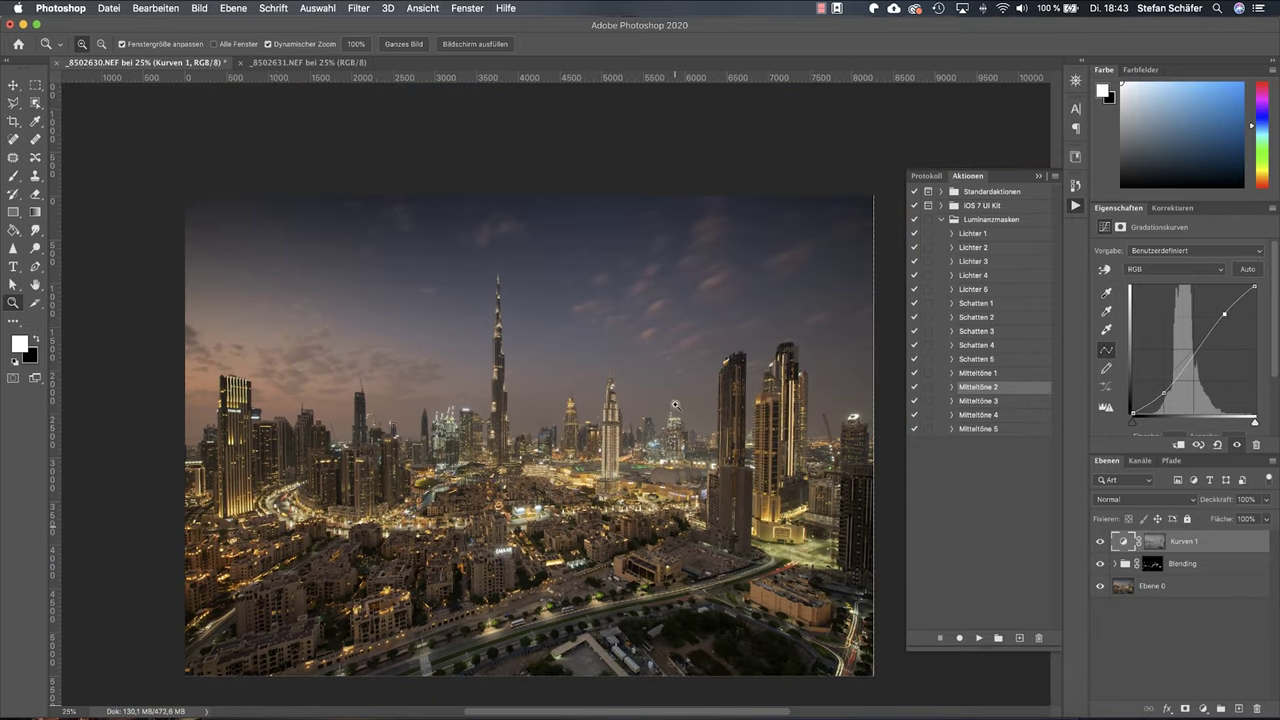
pyautogui.click(1101, 542)
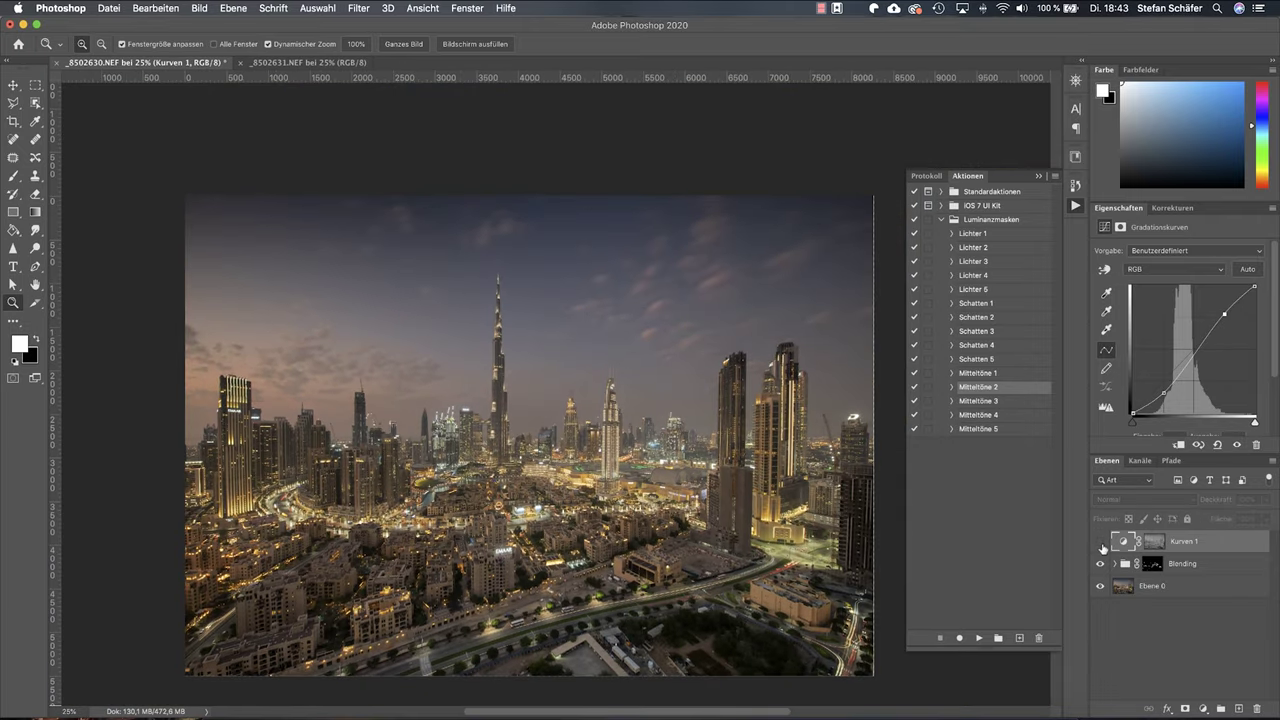
pyautogui.click(1101, 542)
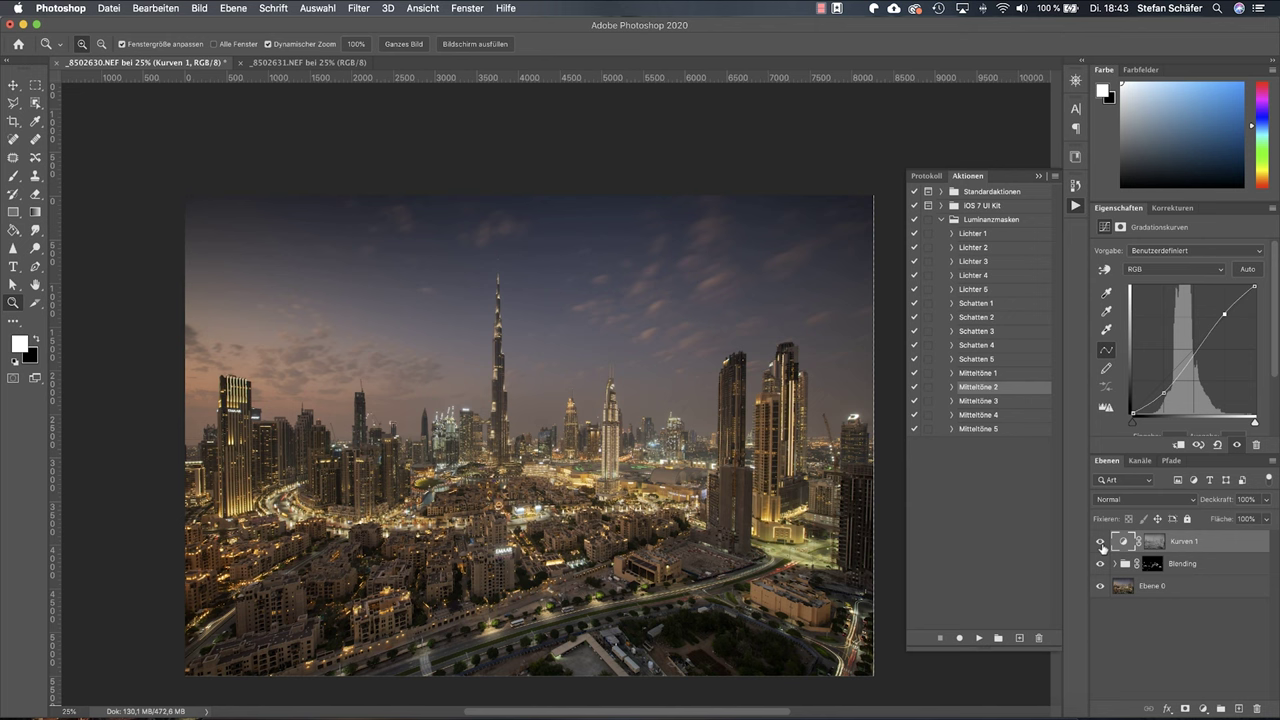
pyautogui.click(1101, 542)
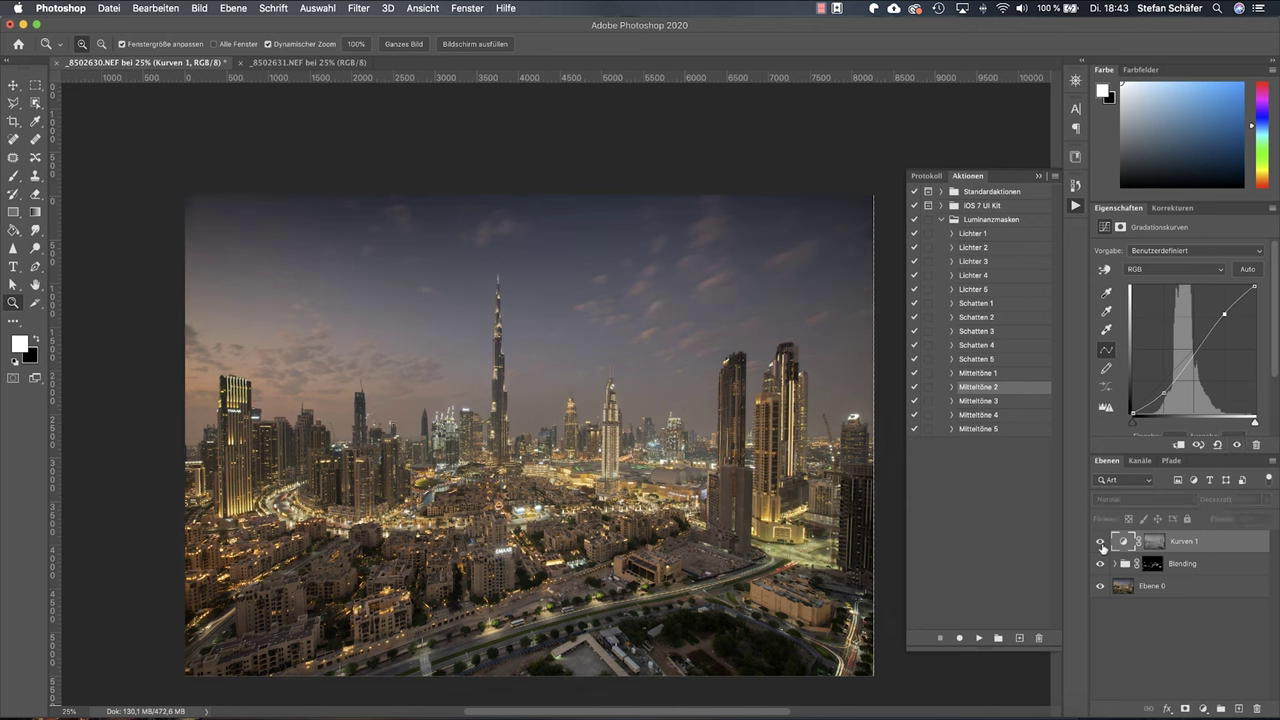
pyautogui.click(1101, 542)
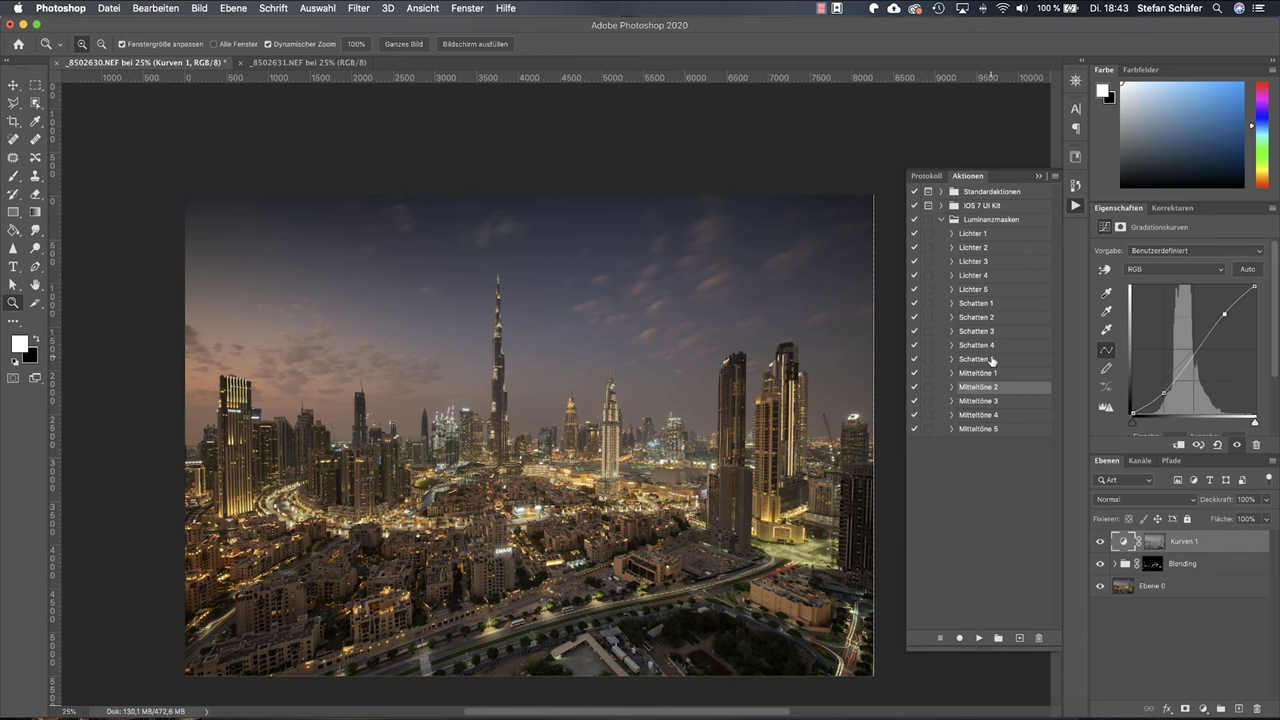
# Run Schatten 3 and add a shadow-masked Curves layer with its midpoint pulled slightly down
pyautogui.click(990, 332)
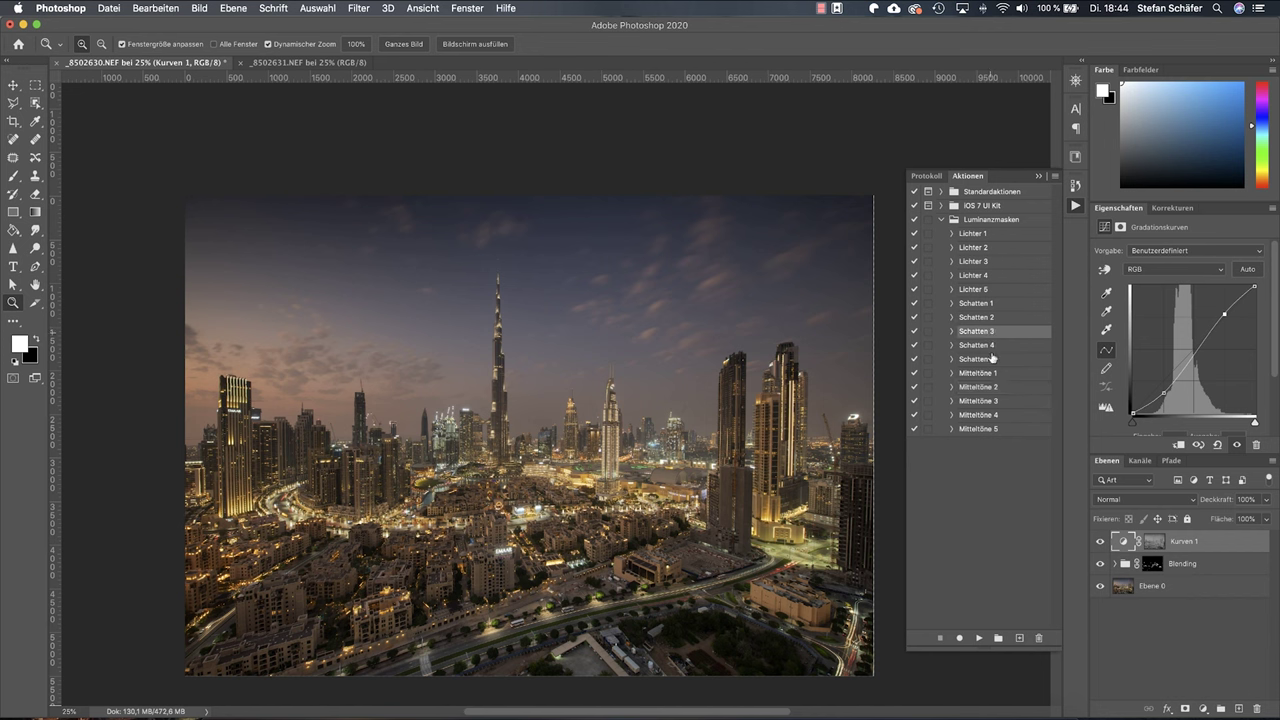
pyautogui.click(980, 639)
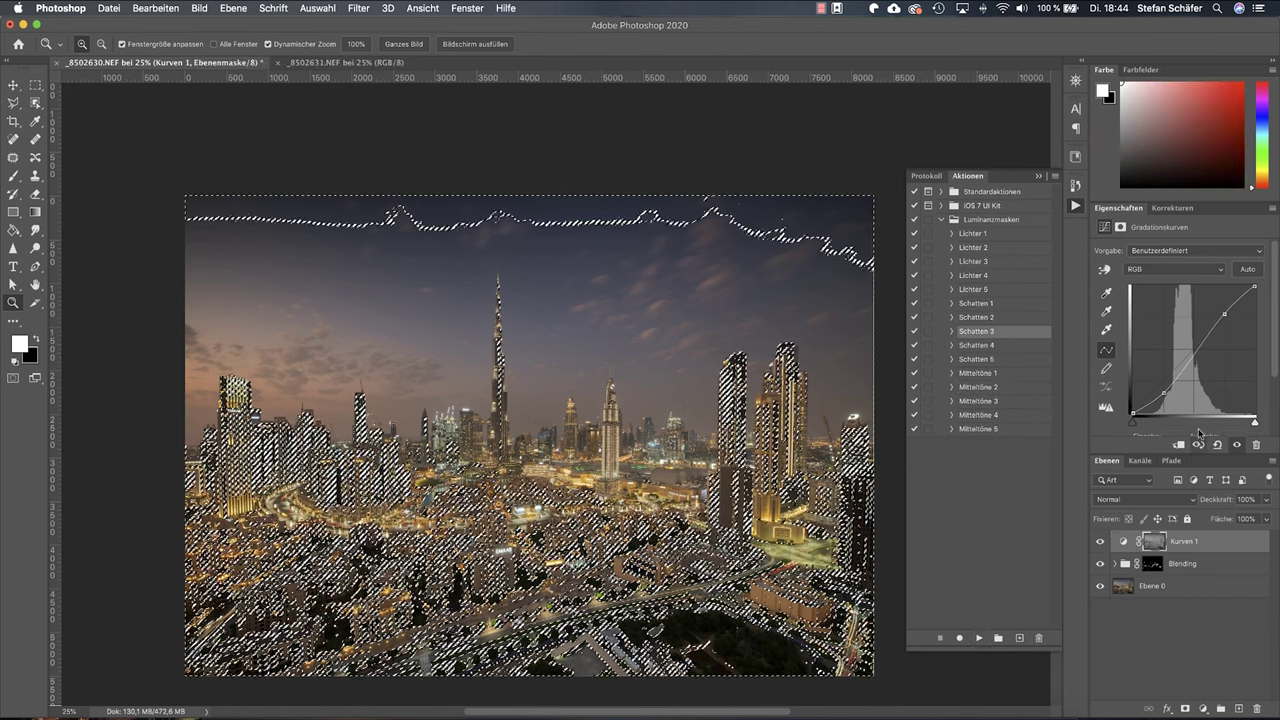
pyautogui.click(1173, 208)
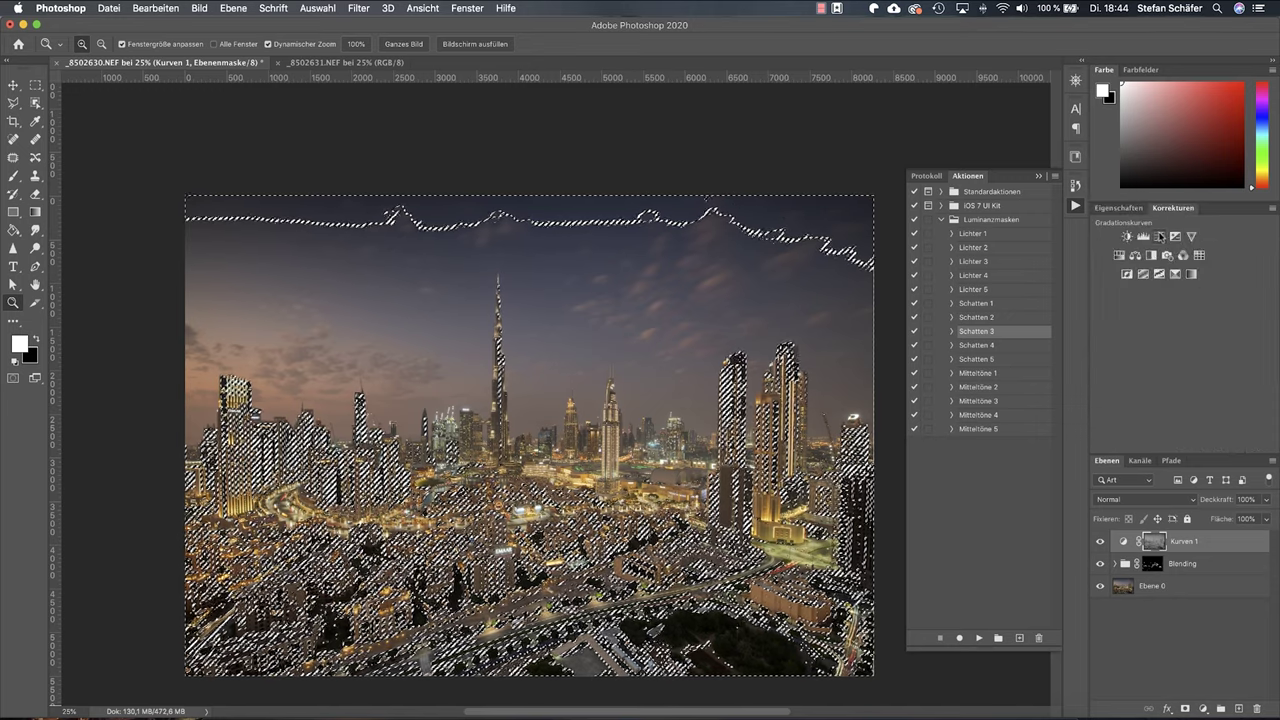
pyautogui.click(1159, 236)
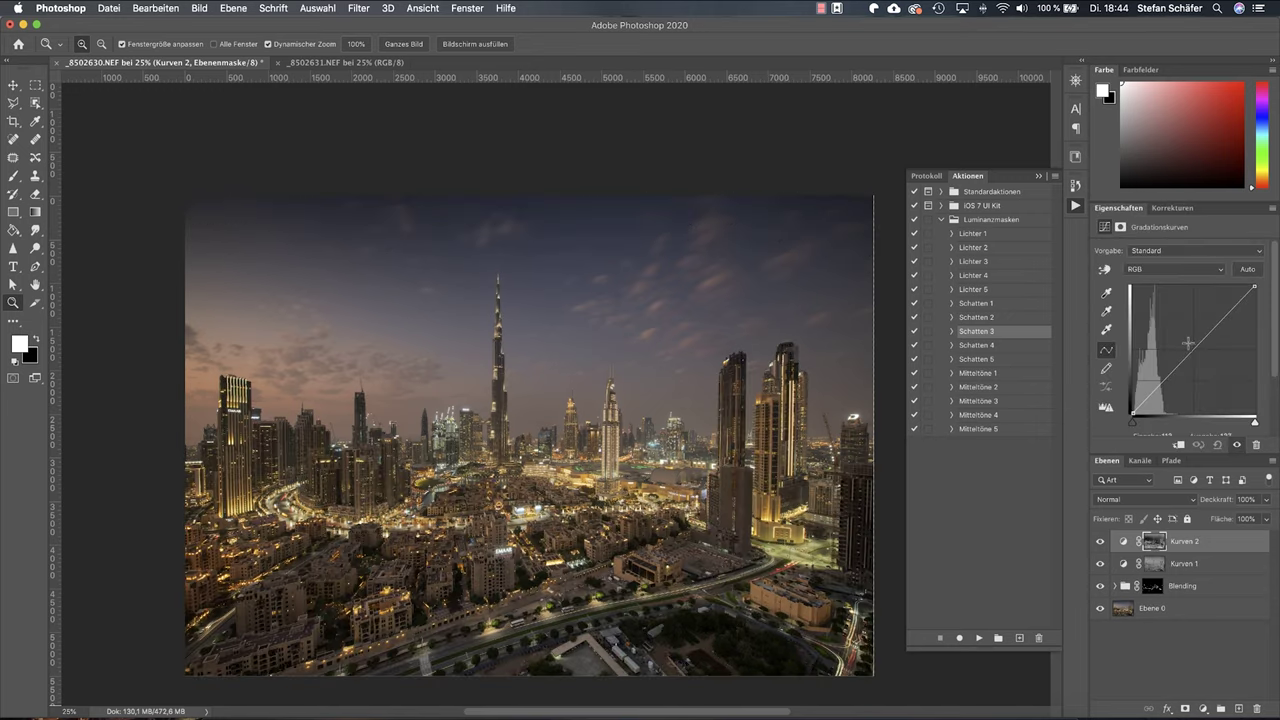
pyautogui.moveTo(1193, 350); pyautogui.dragTo(1196, 357)
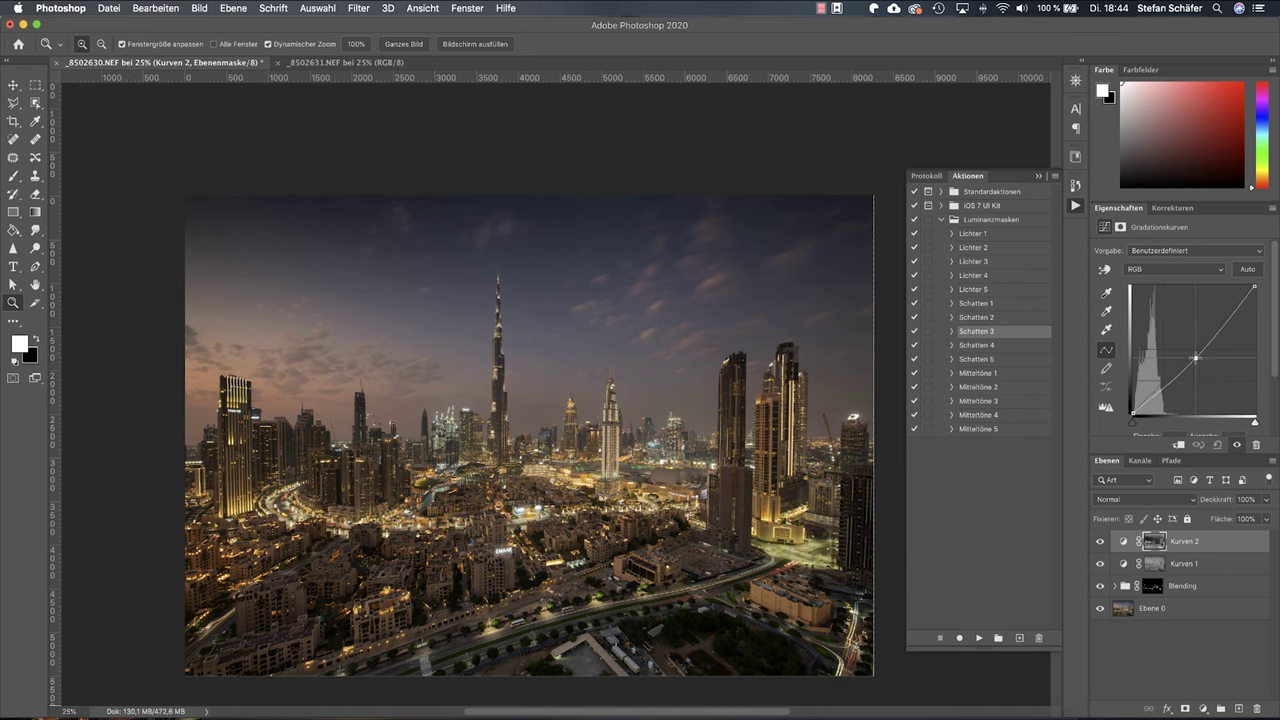
pyautogui.moveTo(1196, 357); pyautogui.dragTo(1196, 357)
# Put Kurven 2 in a new group whose mask has a black gradient fading down from the sky
pyautogui.click(1221, 708)
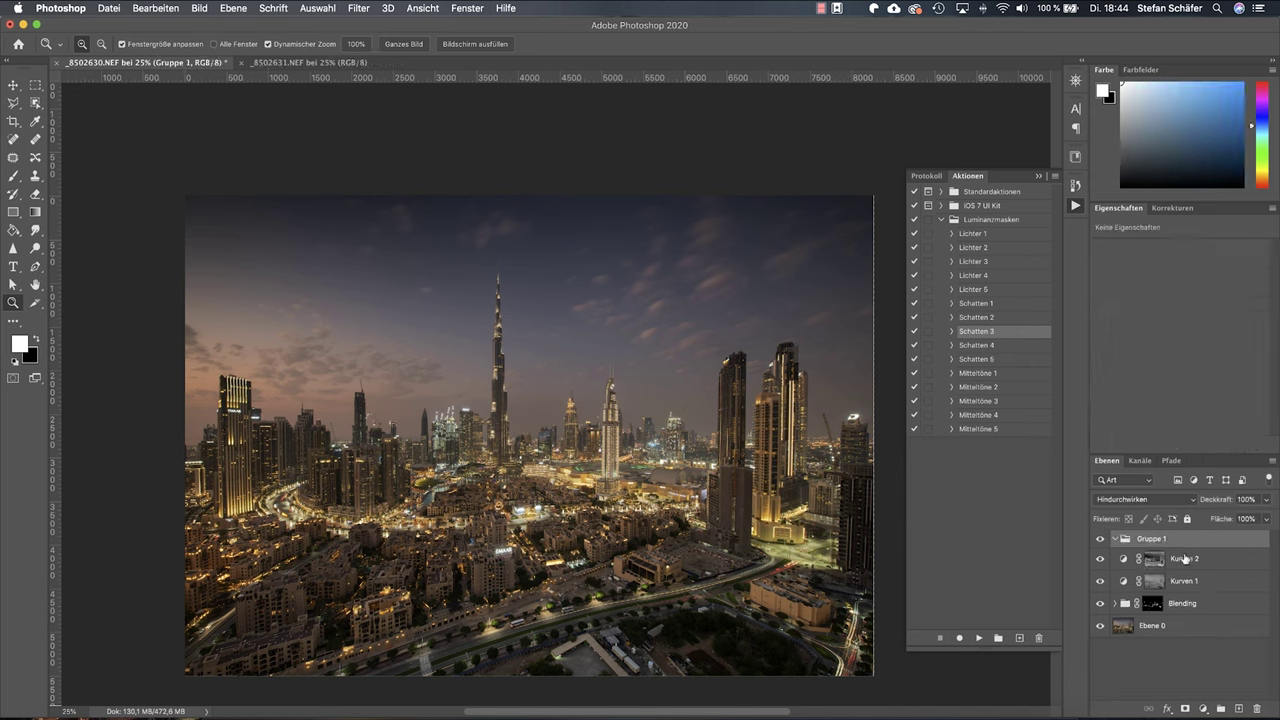
pyautogui.moveTo(1184, 558); pyautogui.dragTo(1167, 541)
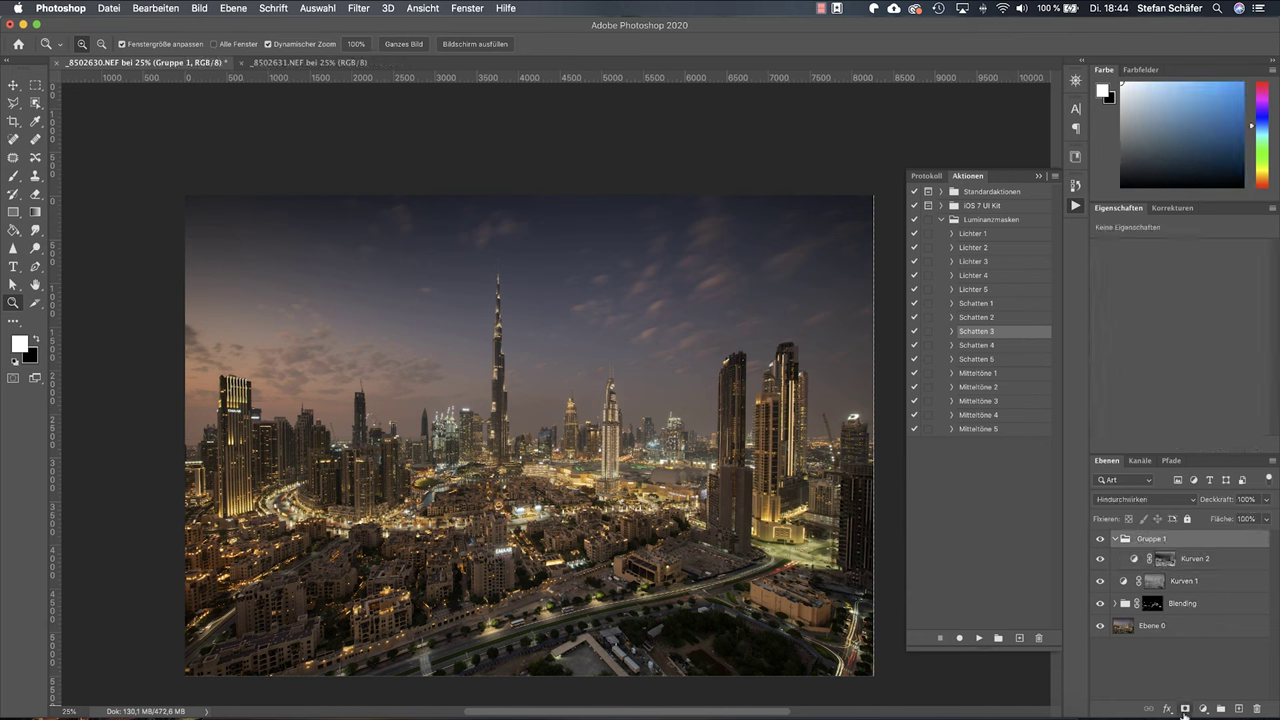
pyautogui.click(1185, 708)
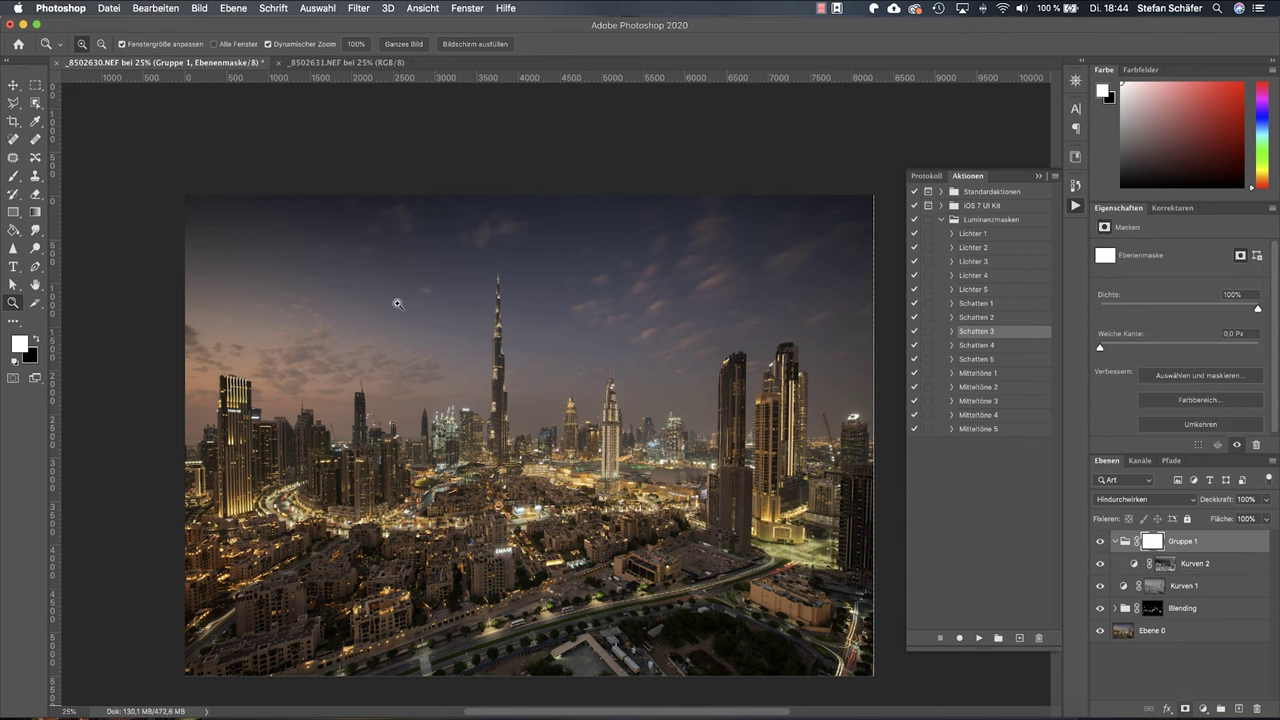
pyautogui.click(32, 338)
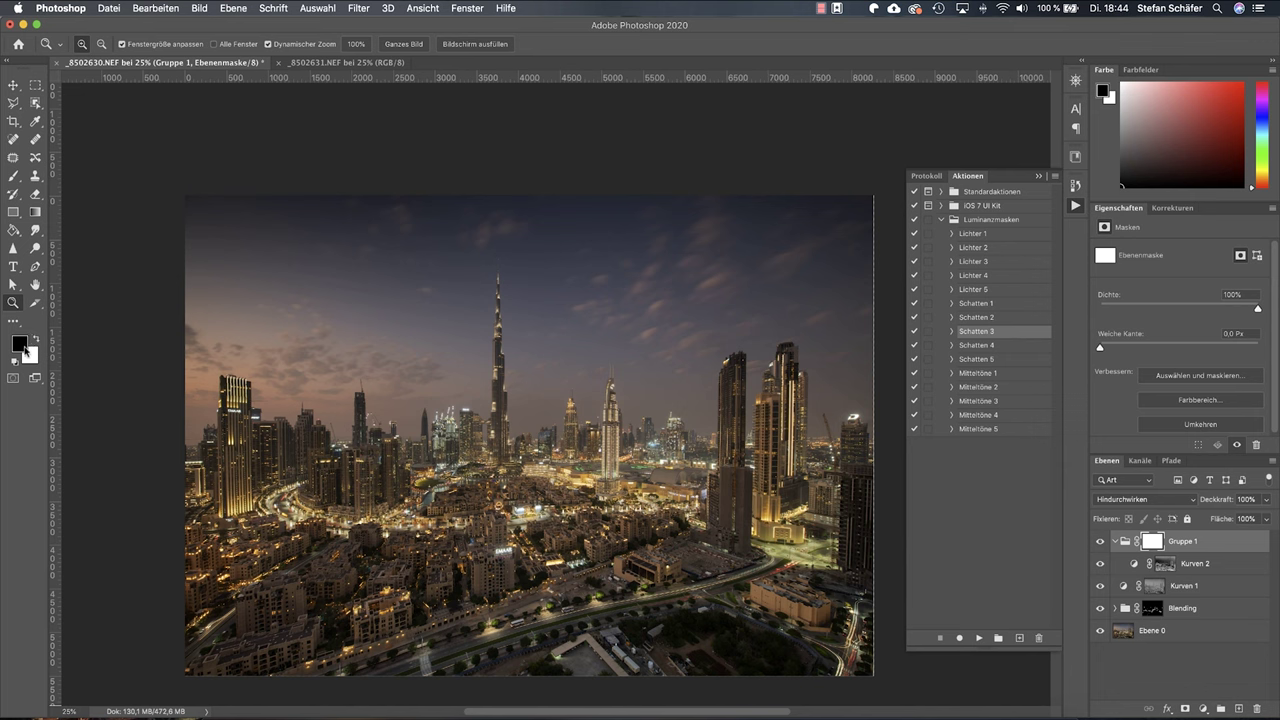
pyautogui.click(38, 215)
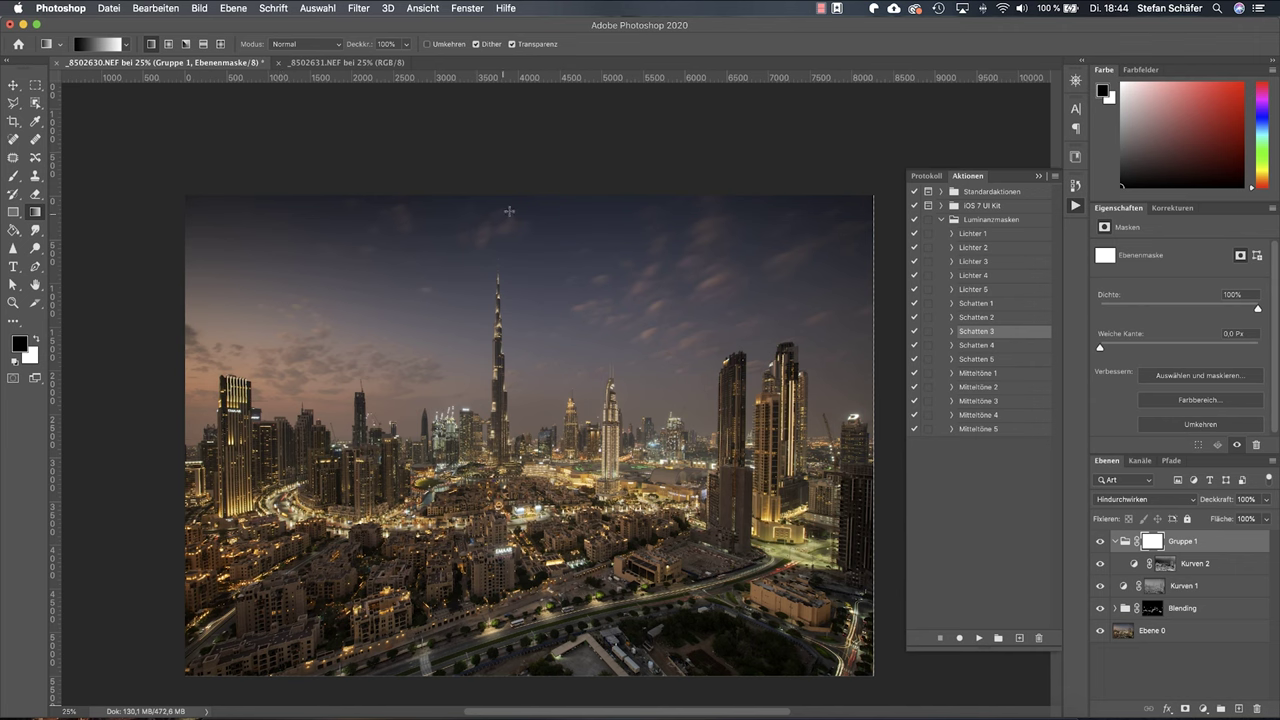
pyautogui.moveTo(513, 201); pyautogui.dragTo(512, 416)
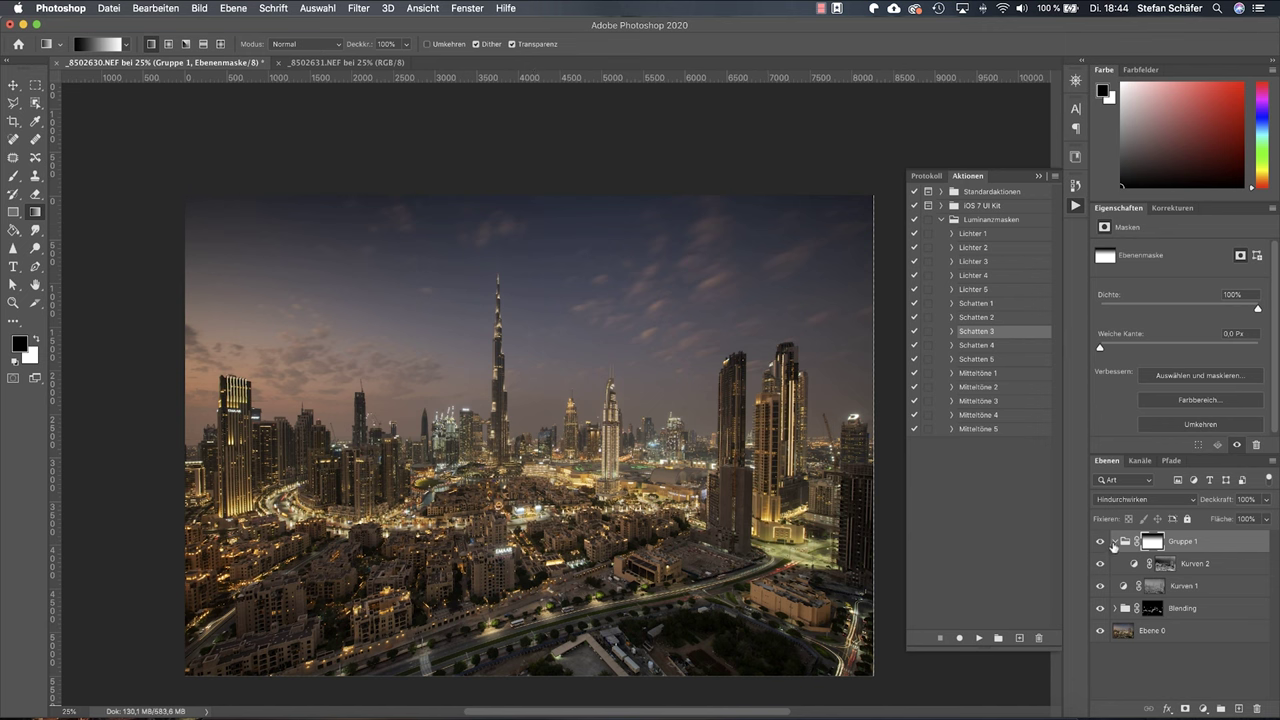
pyautogui.click(1114, 542)
pyautogui.keyDown('alt'); pyautogui.click(1099, 610); pyautogui.keyUp('alt')
pyautogui.keyDown('alt'); pyautogui.click(1099, 610); pyautogui.keyUp('alt')
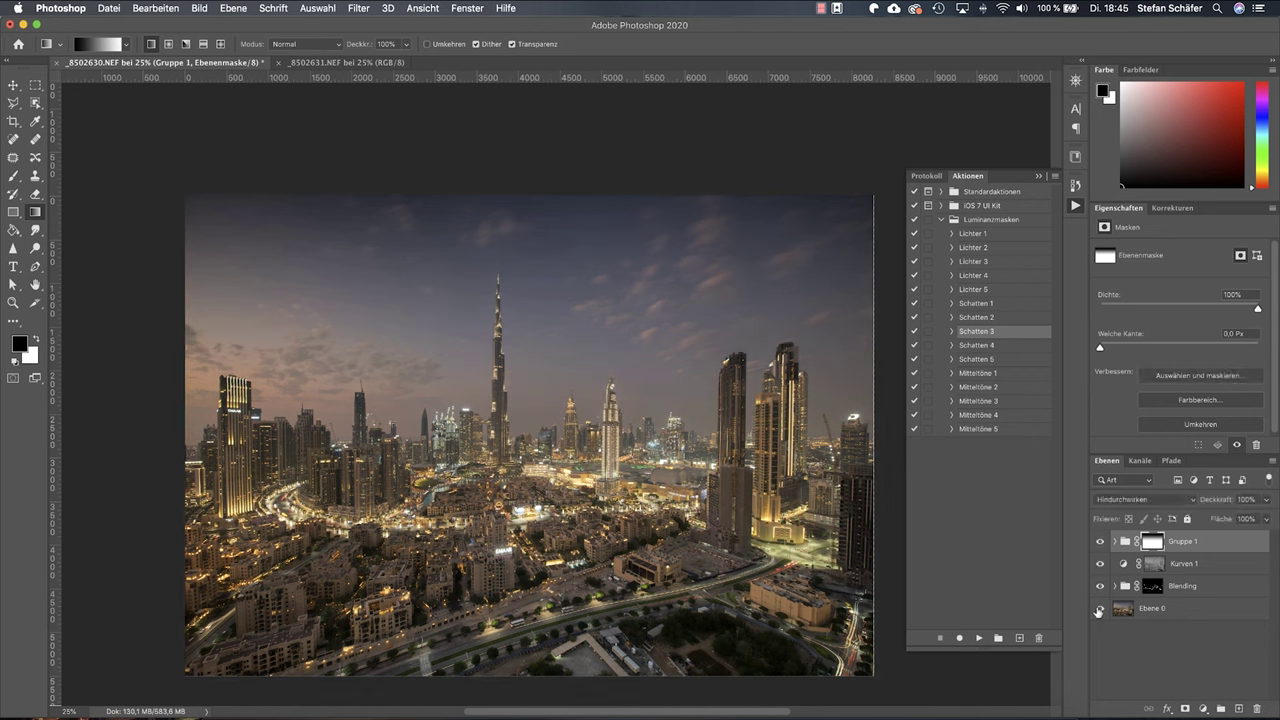
pyautogui.keyDown('alt'); pyautogui.click(1099, 610); pyautogui.keyUp('alt')
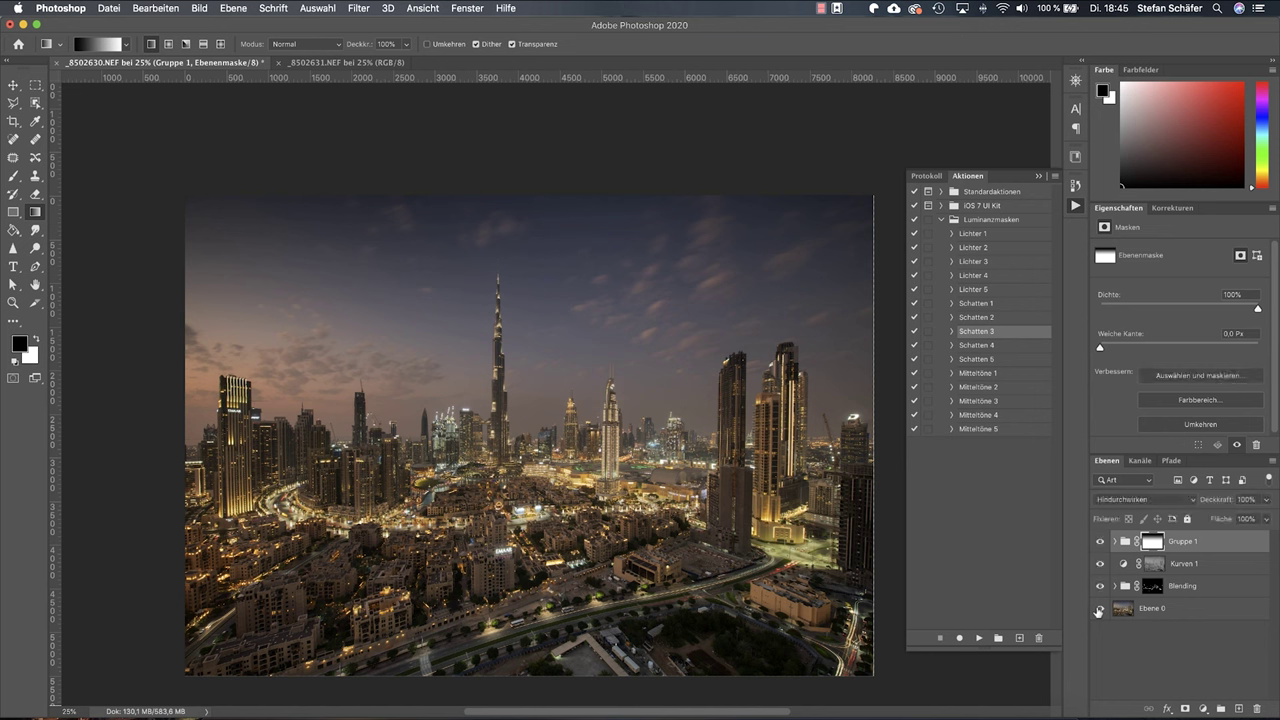
pyautogui.keyDown('alt'); pyautogui.click(1099, 610); pyautogui.keyUp('alt')
# Duplicate the Rot channel as Rot Kopie and load it as a selection over the RGB image
pyautogui.click(1145, 464)
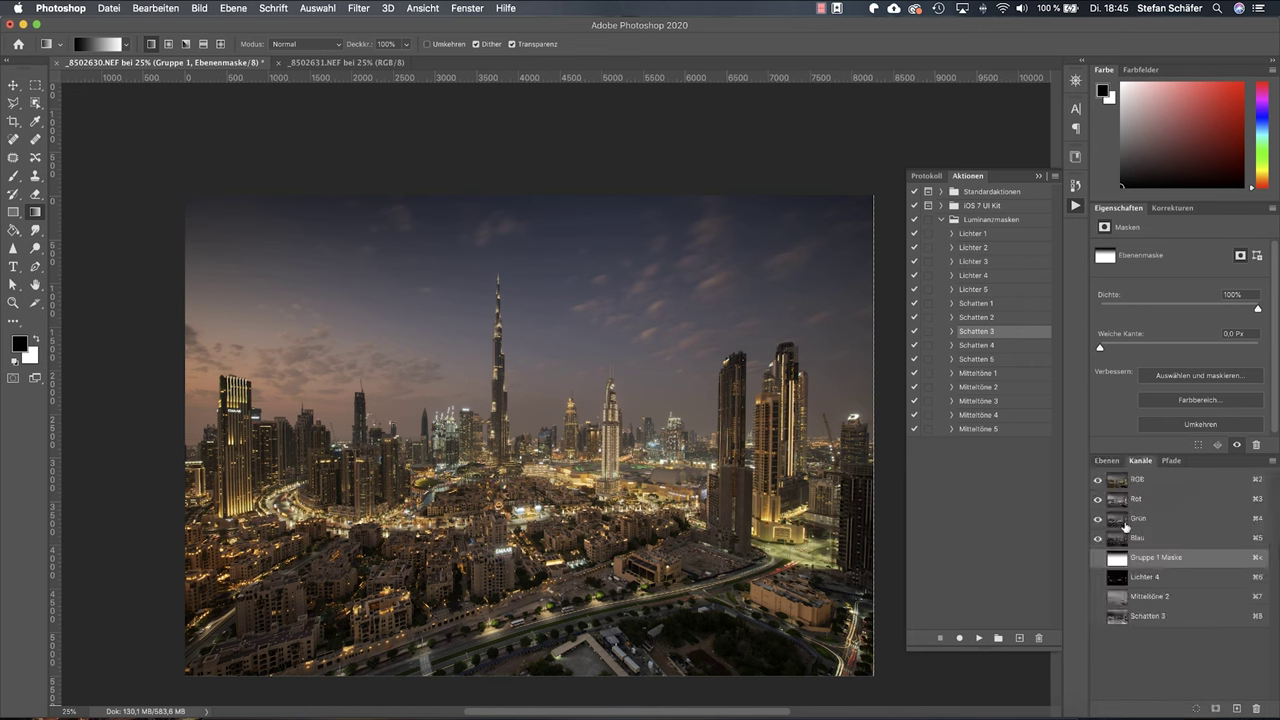
pyautogui.click(1119, 506)
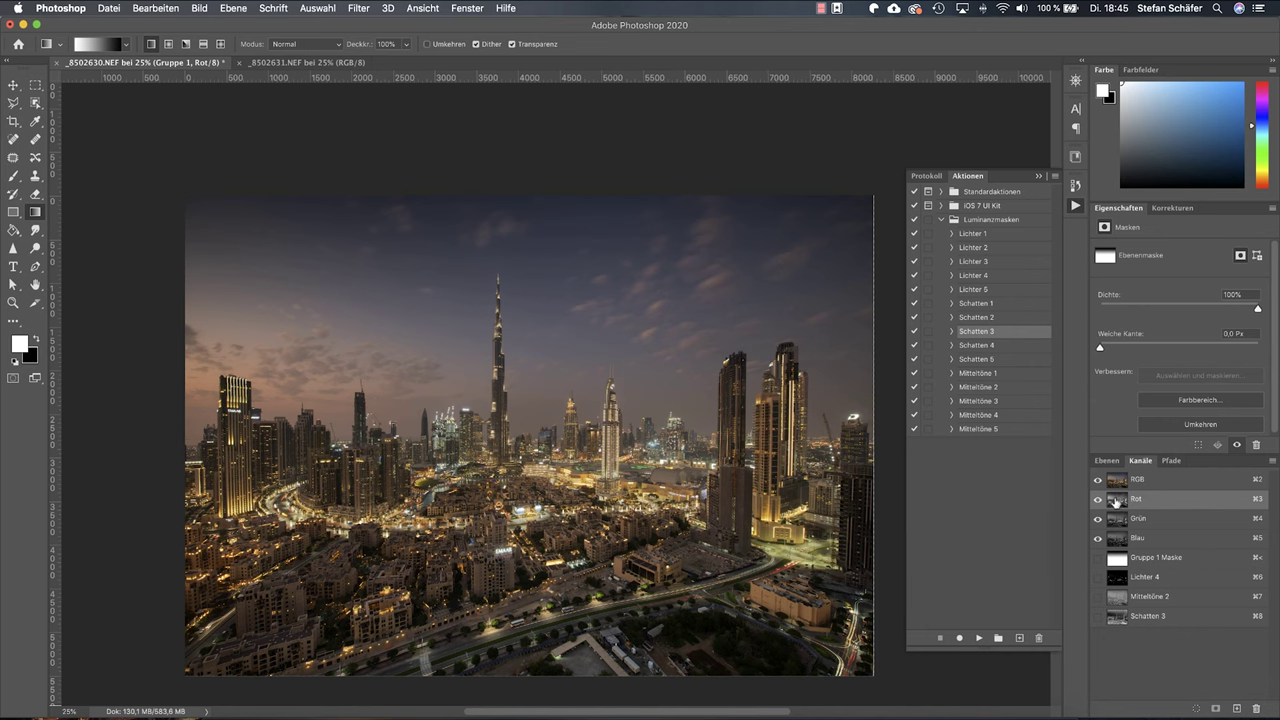
pyautogui.click(1142, 499)
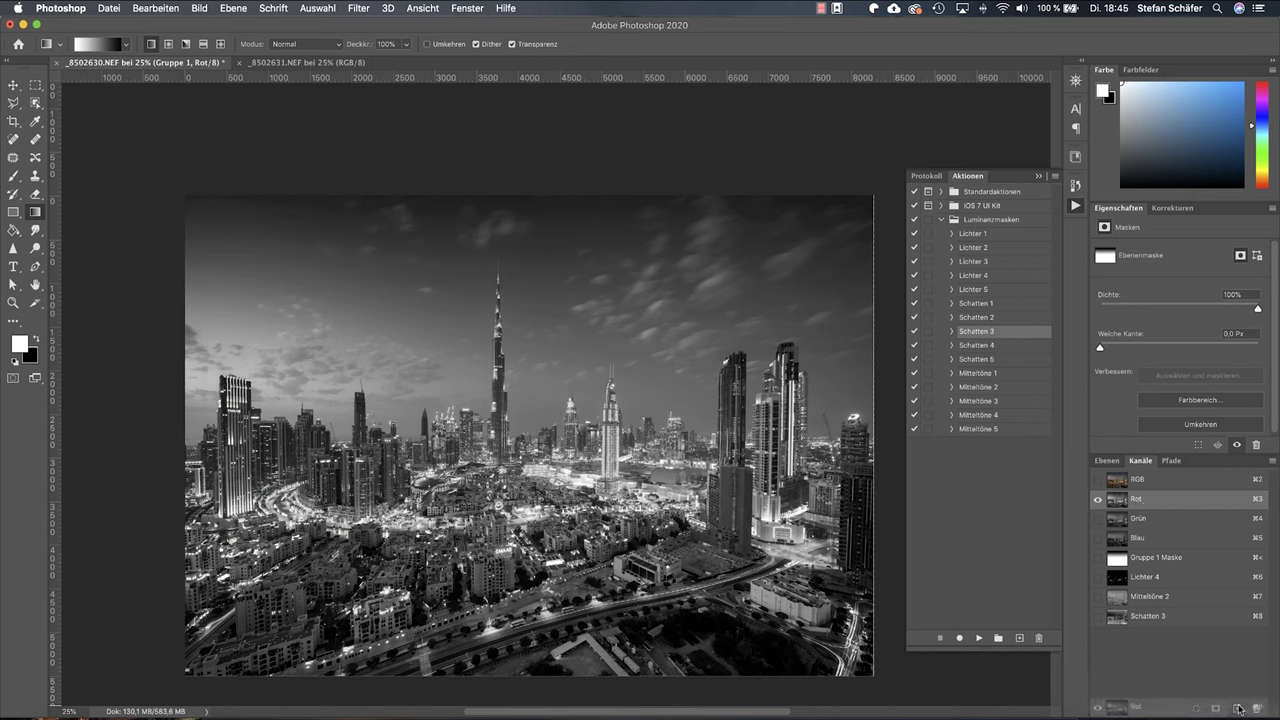
pyautogui.moveTo(1140, 500); pyautogui.dragTo(1236, 708)
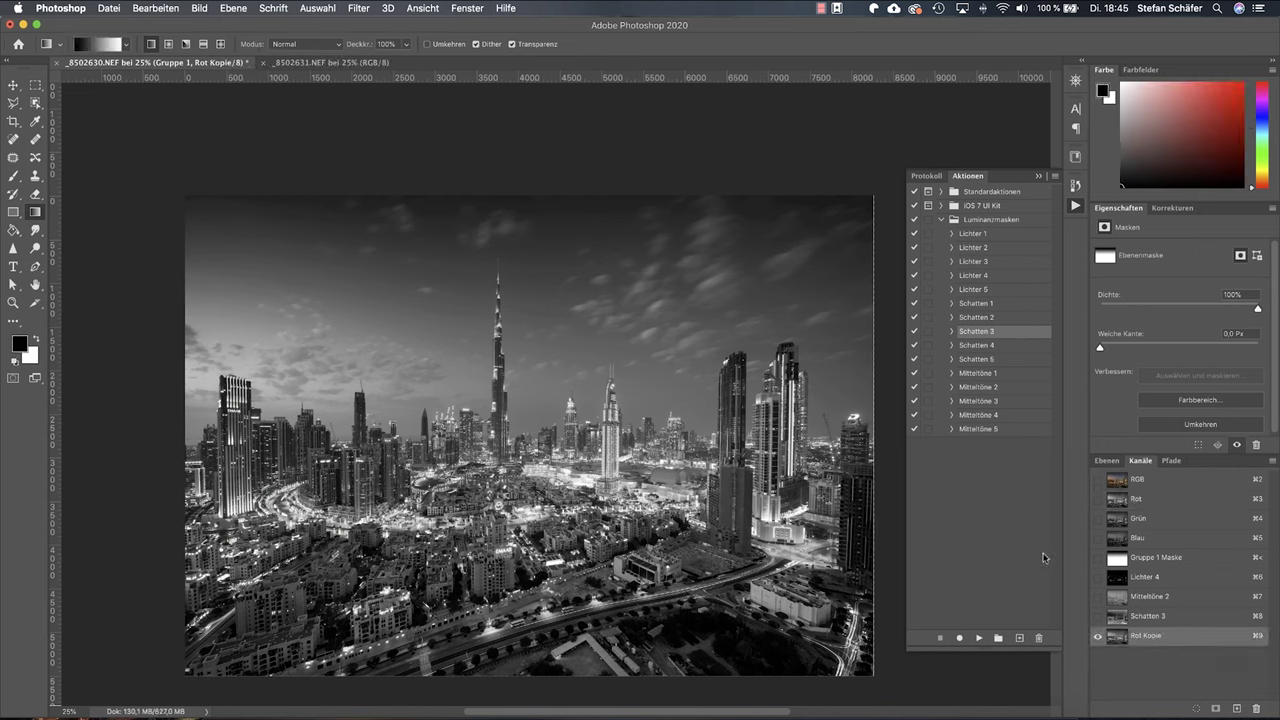
pyautogui.keyDown('super'); pyautogui.click(1117, 637); pyautogui.keyUp('super')
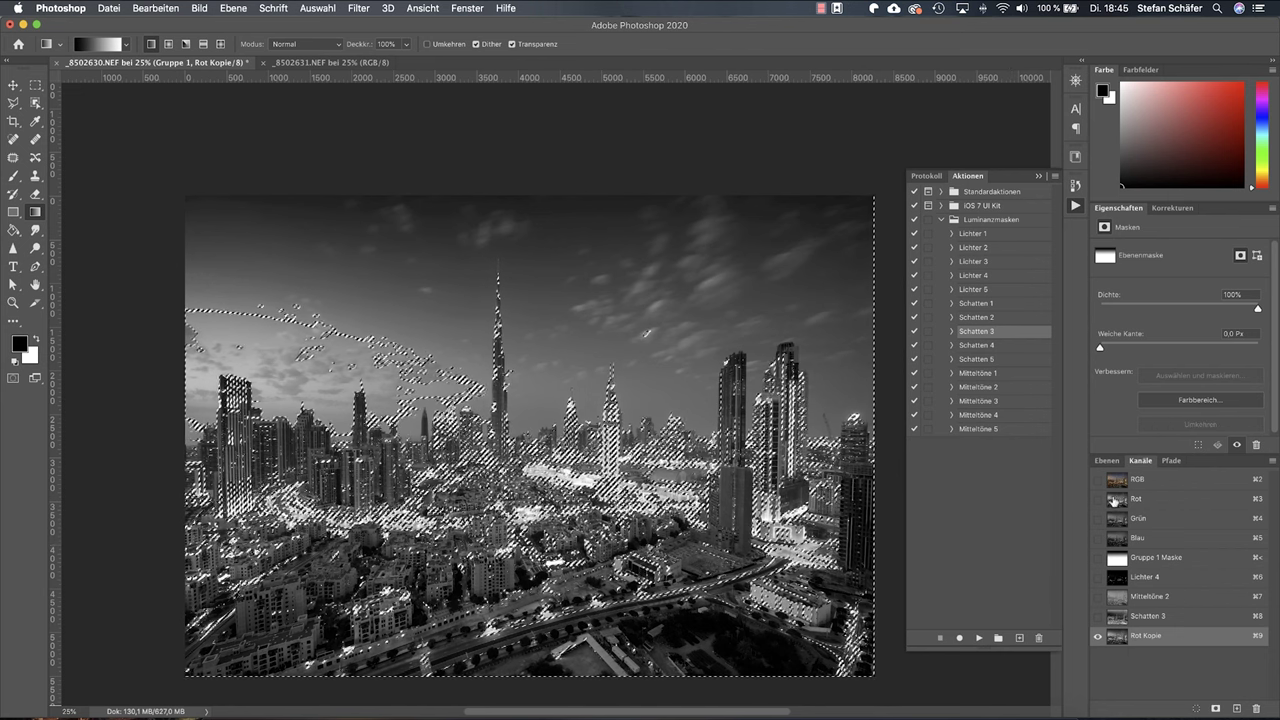
pyautogui.click(1140, 481)
# Add a selection-masked Hue/Saturation layer and shift the Standard (all colours) hue slightly
pyautogui.click(1106, 460)
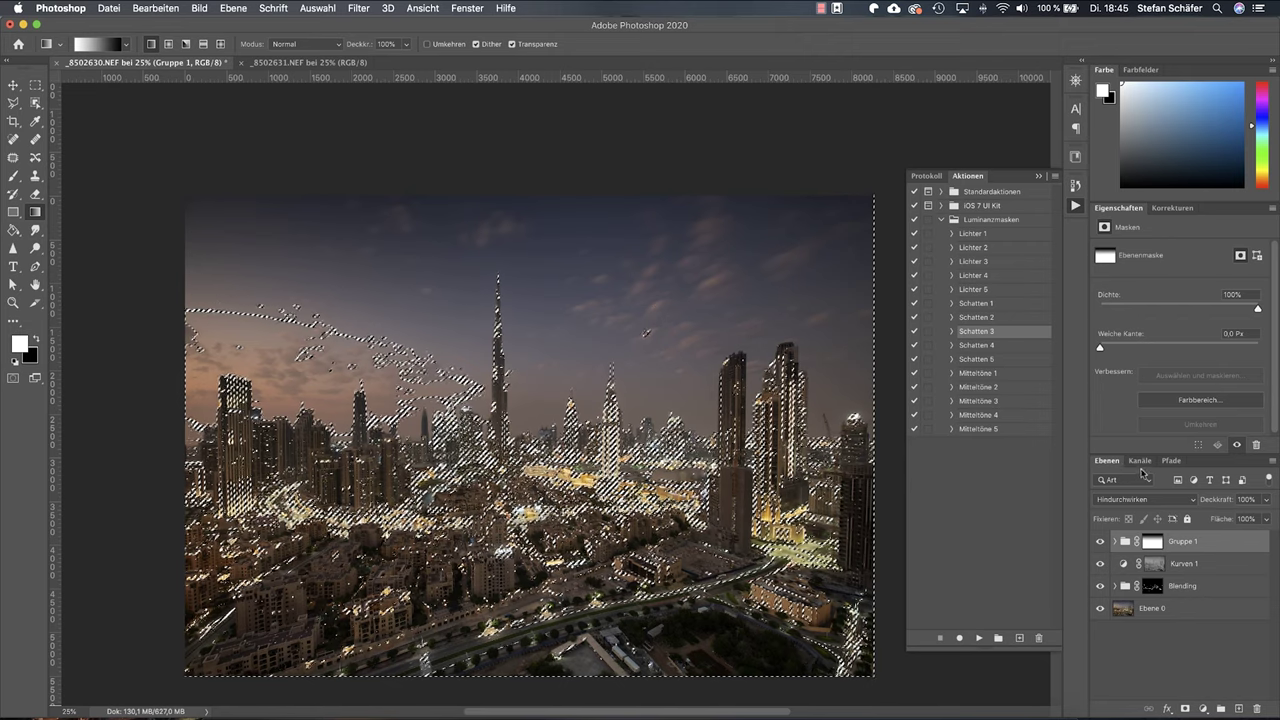
pyautogui.click(1172, 207)
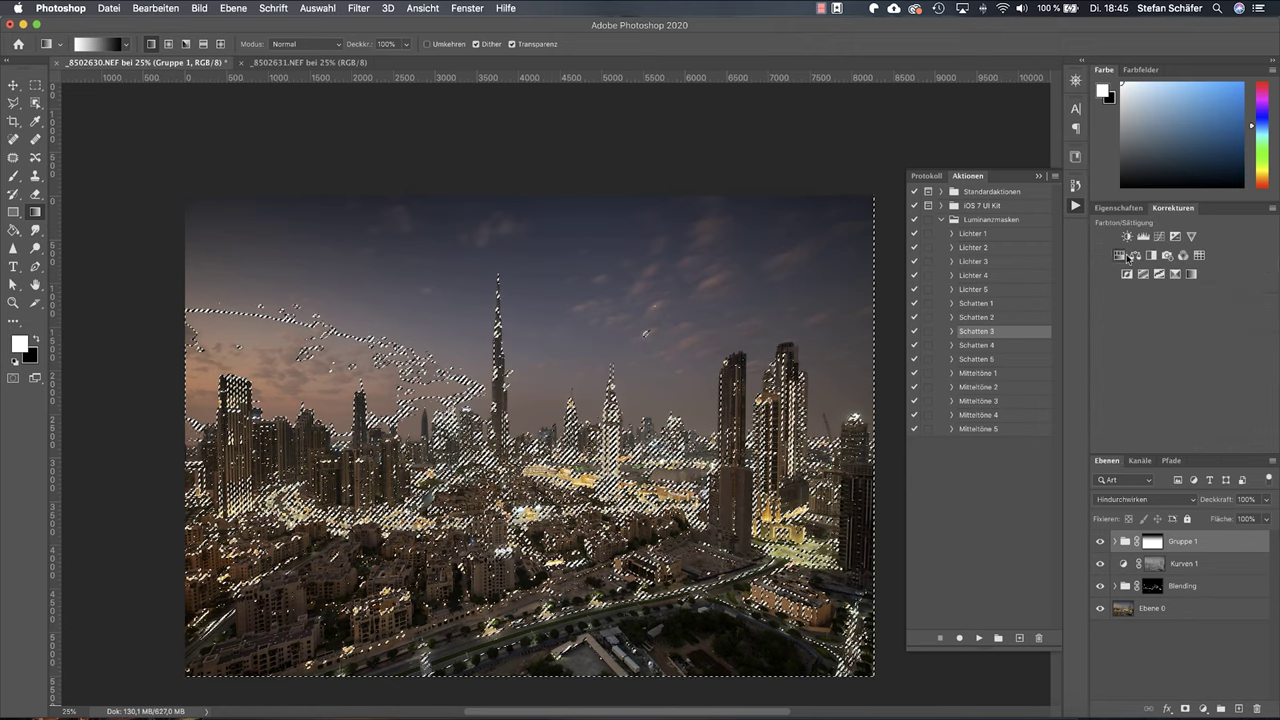
pyautogui.click(1119, 254)
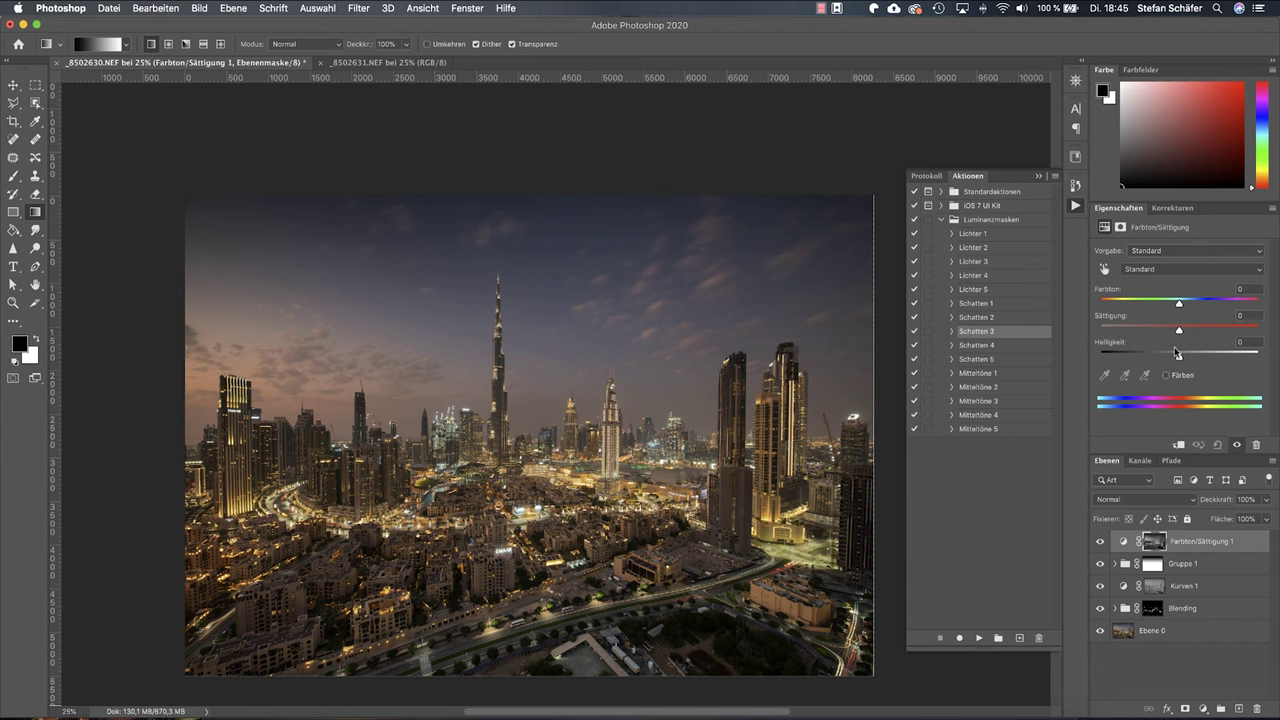
pyautogui.click(1166, 270)
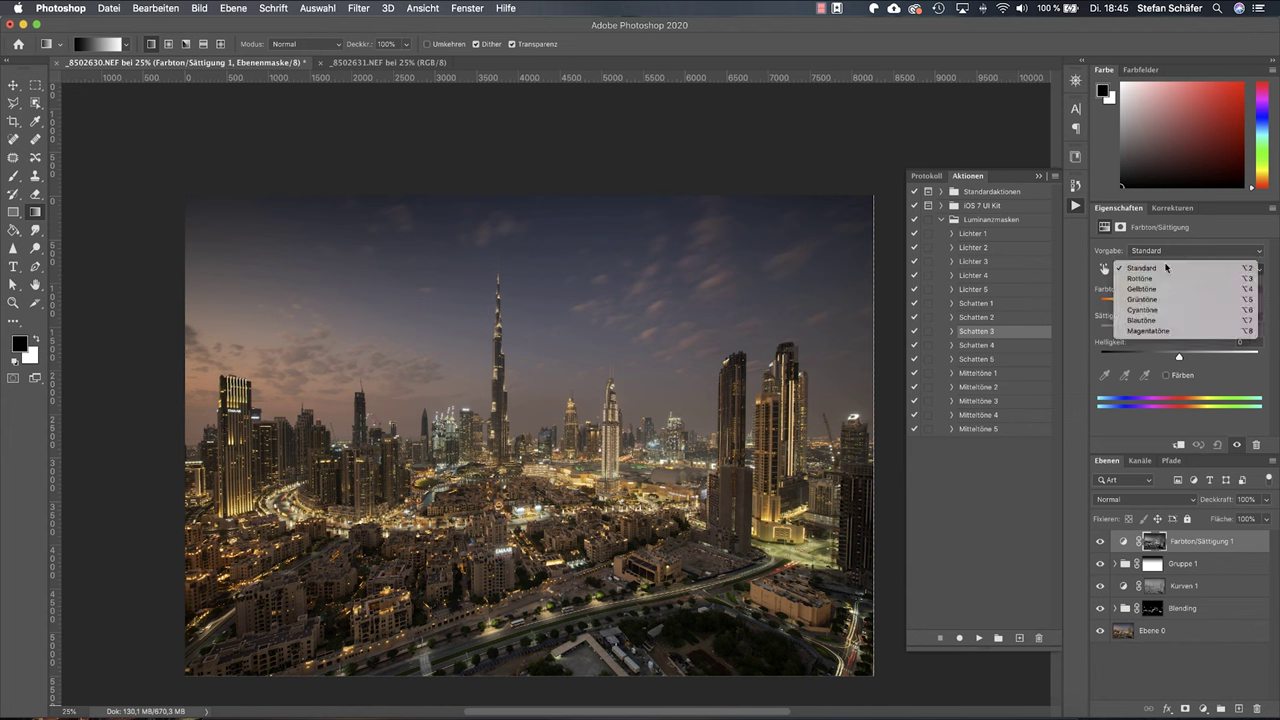
pyautogui.click(1167, 256)
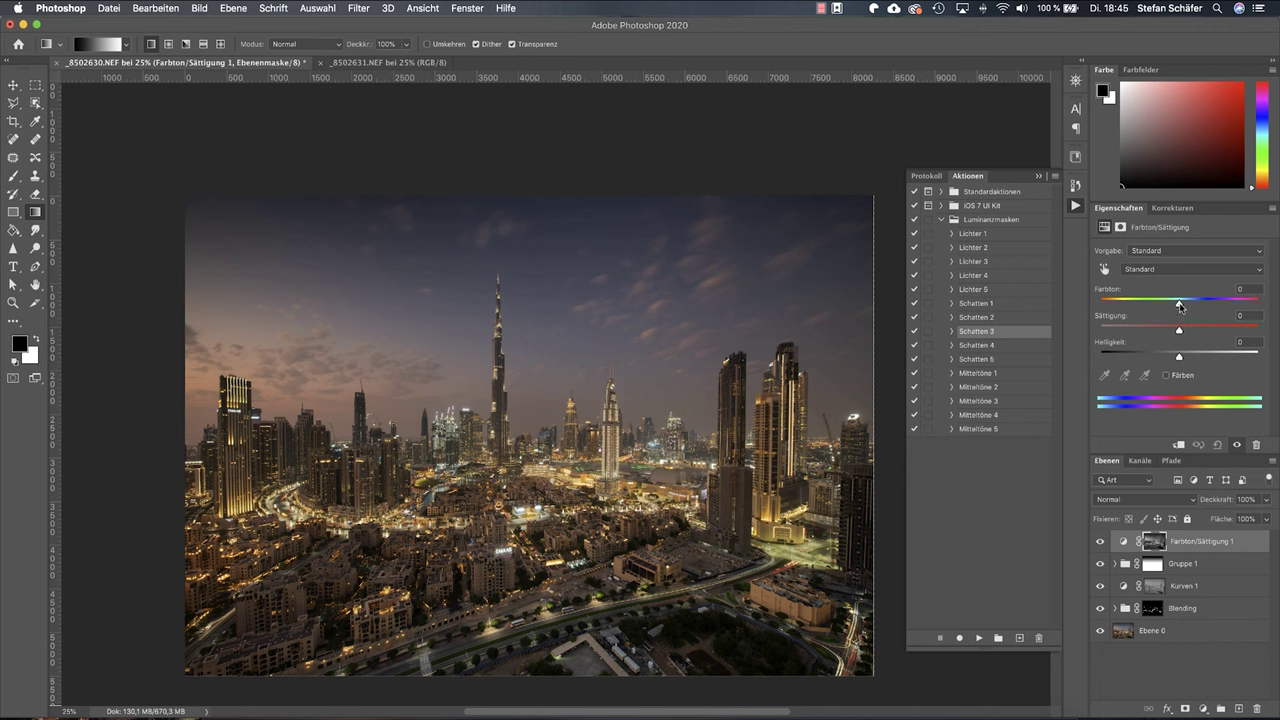
pyautogui.moveTo(1180, 305); pyautogui.dragTo(1186, 307)
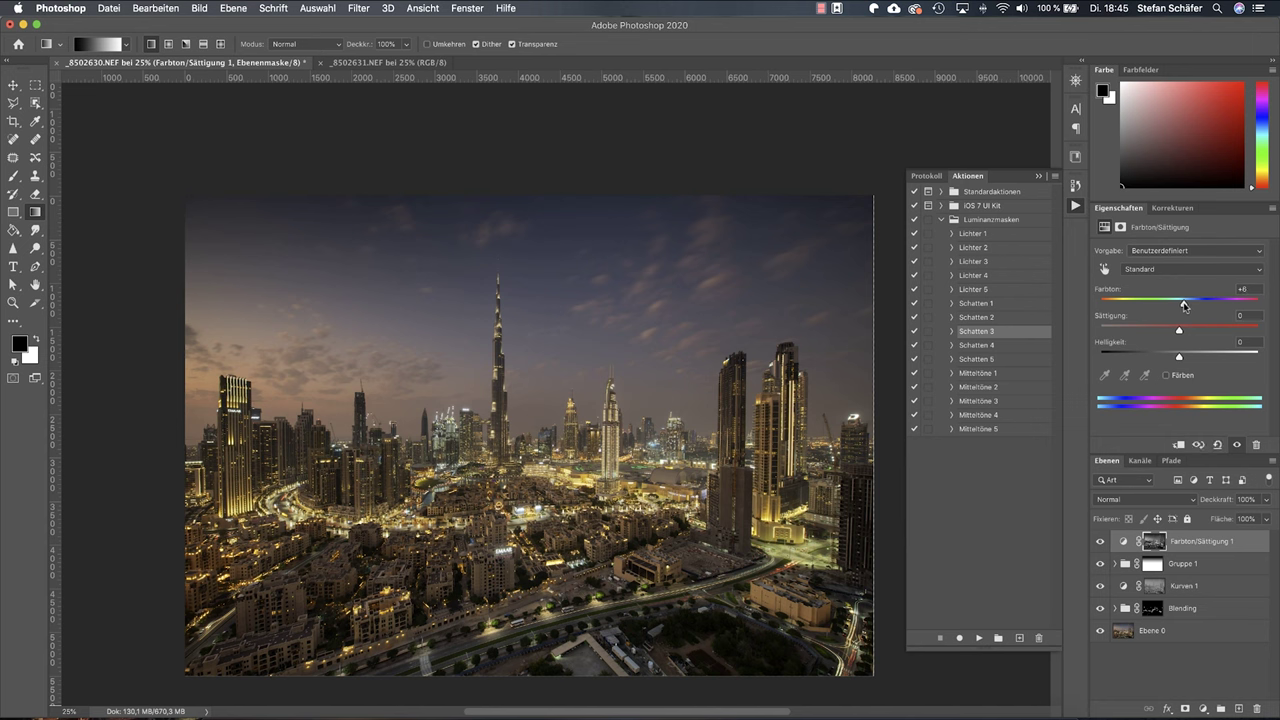
pyautogui.click(1100, 543)
# Shift the Rottöne hue to +8
pyautogui.click(1185, 270)
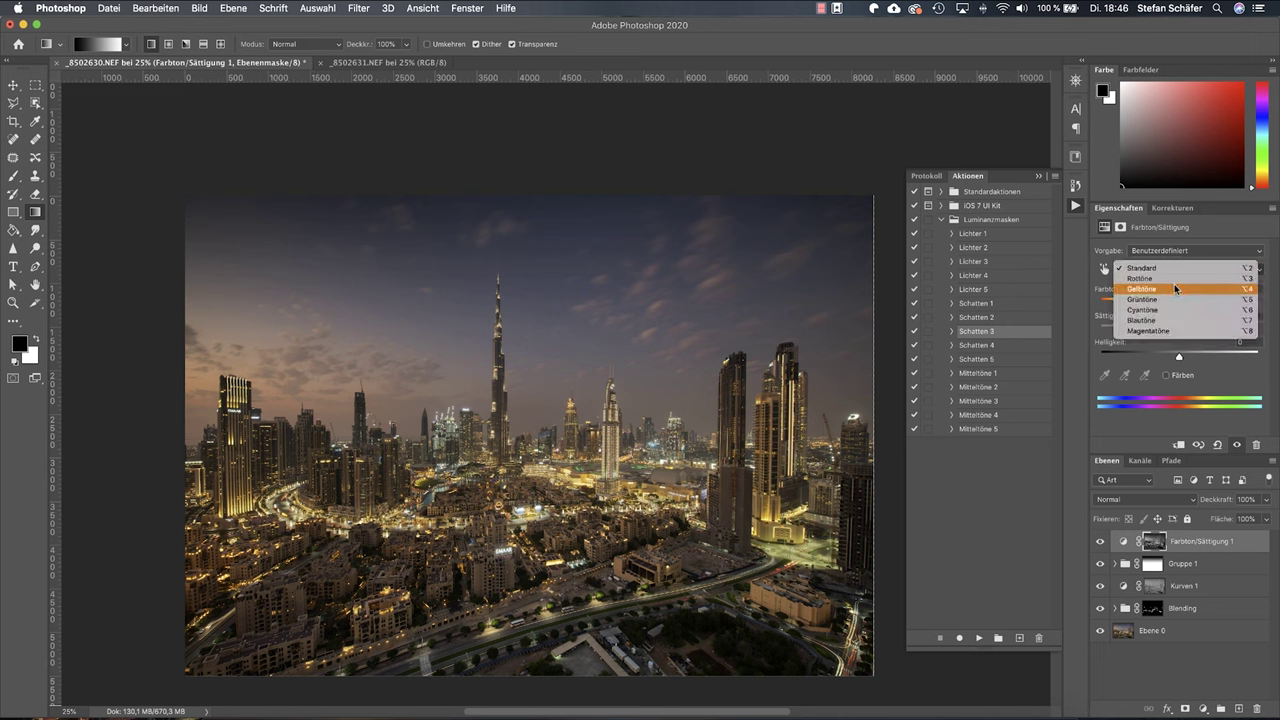
pyautogui.click(1180, 279)
pyautogui.moveTo(1180, 305); pyautogui.dragTo(1187, 306)
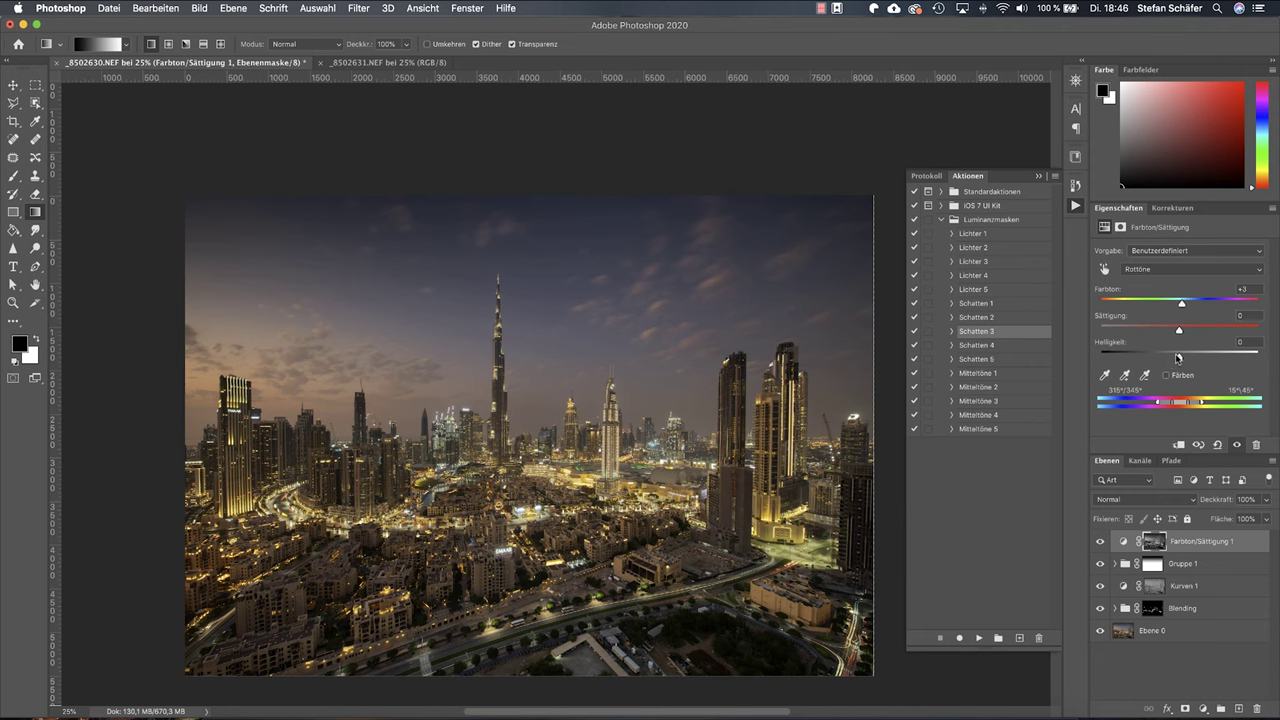
# Duplicate the Blau channel and black out its lower half with a foreground-to-transparent gradient
pyautogui.click(1142, 461)
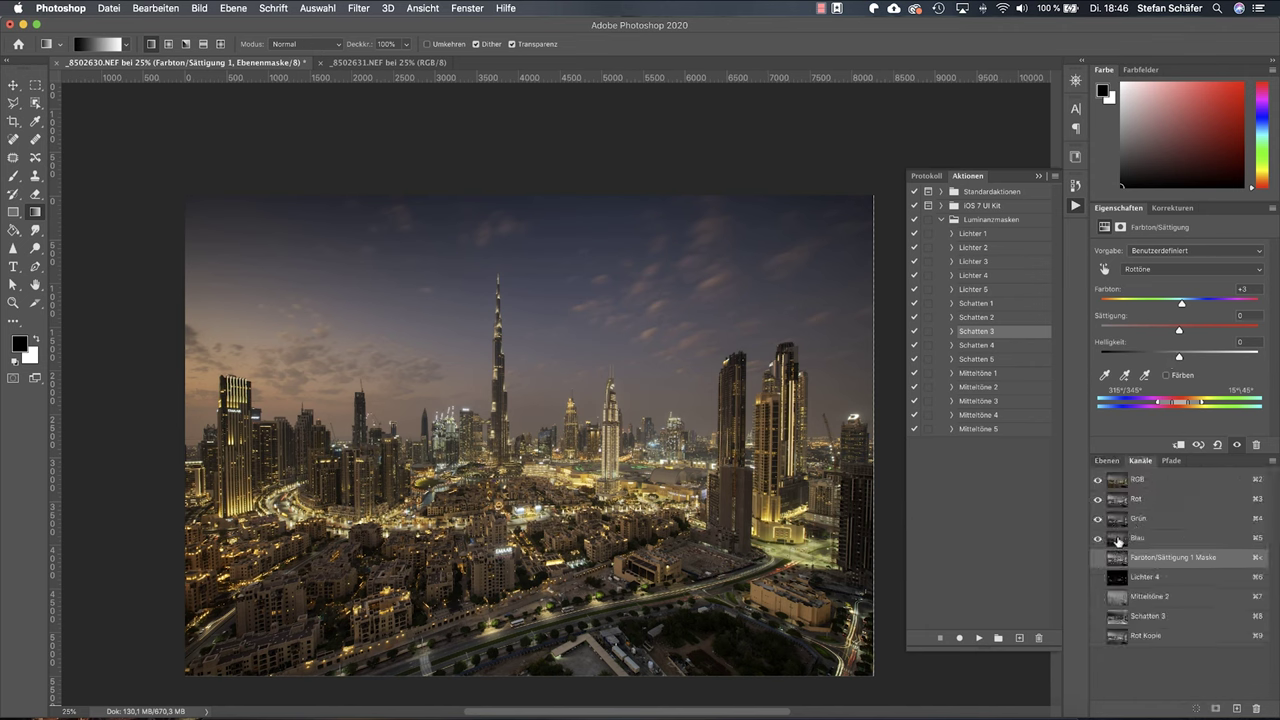
pyautogui.click(1118, 541)
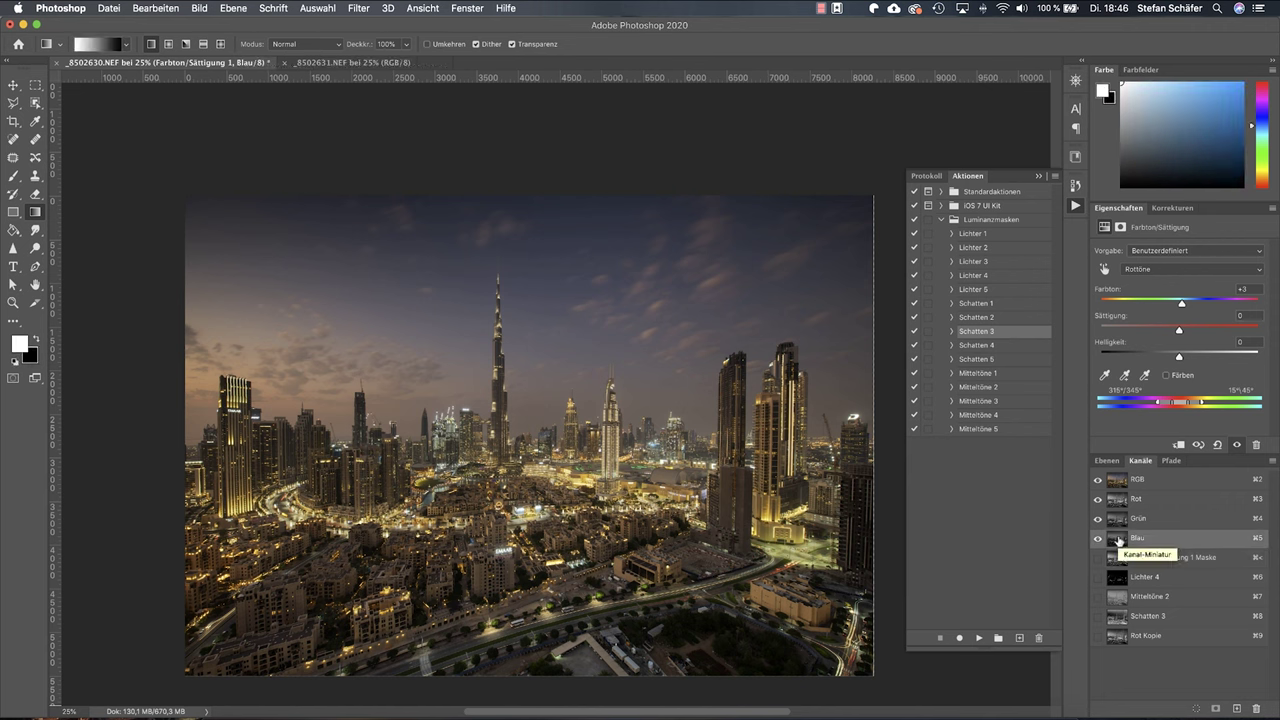
pyautogui.moveTo(1118, 541); pyautogui.dragTo(1235, 706)
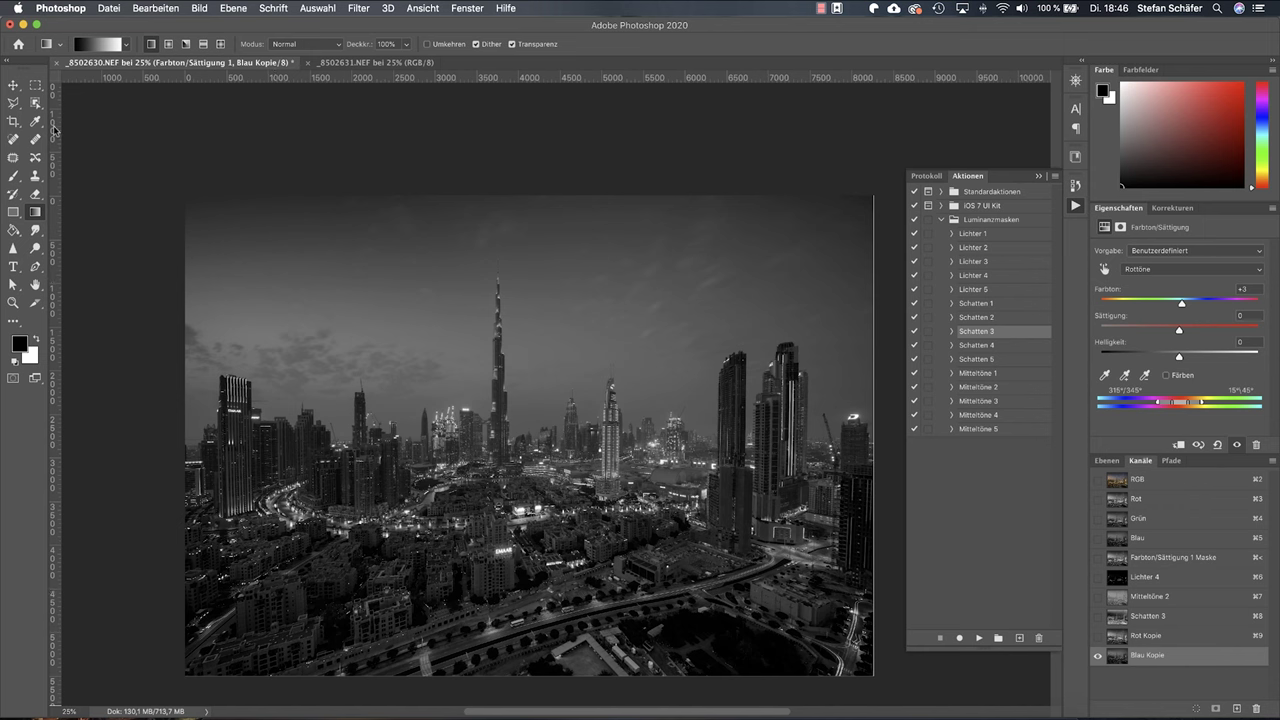
pyautogui.click(92, 46)
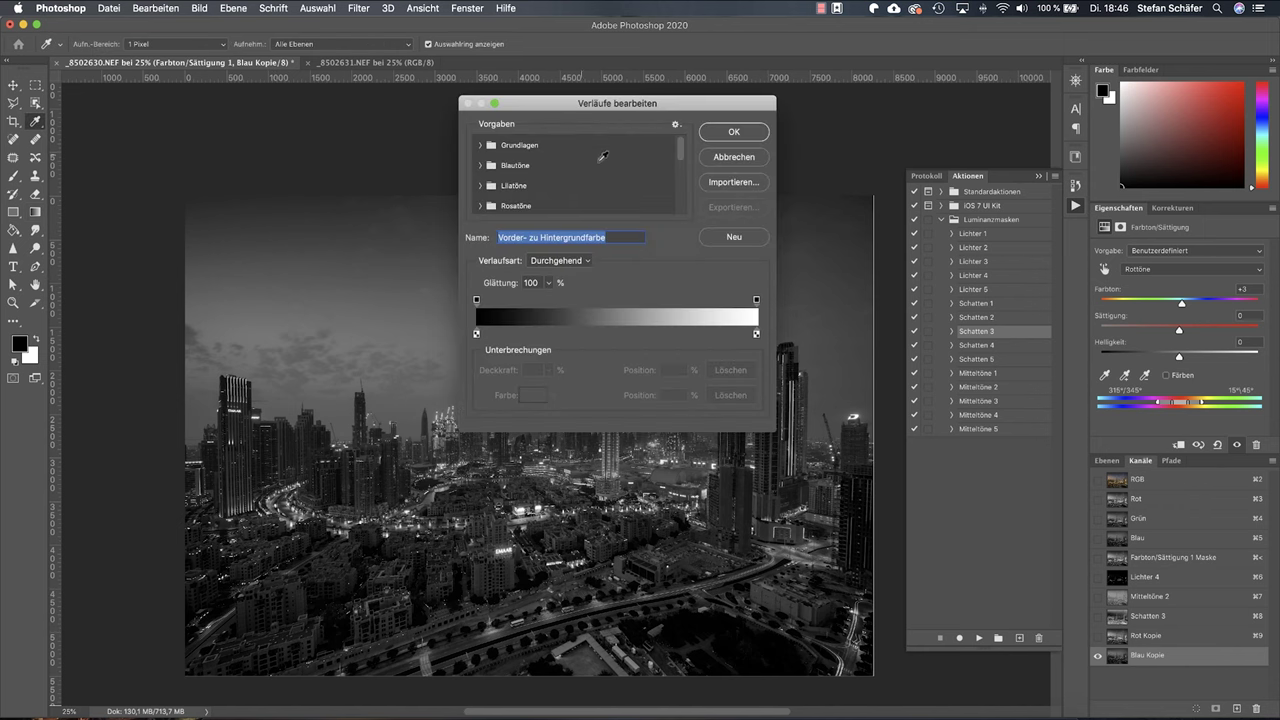
pyautogui.click(481, 146)
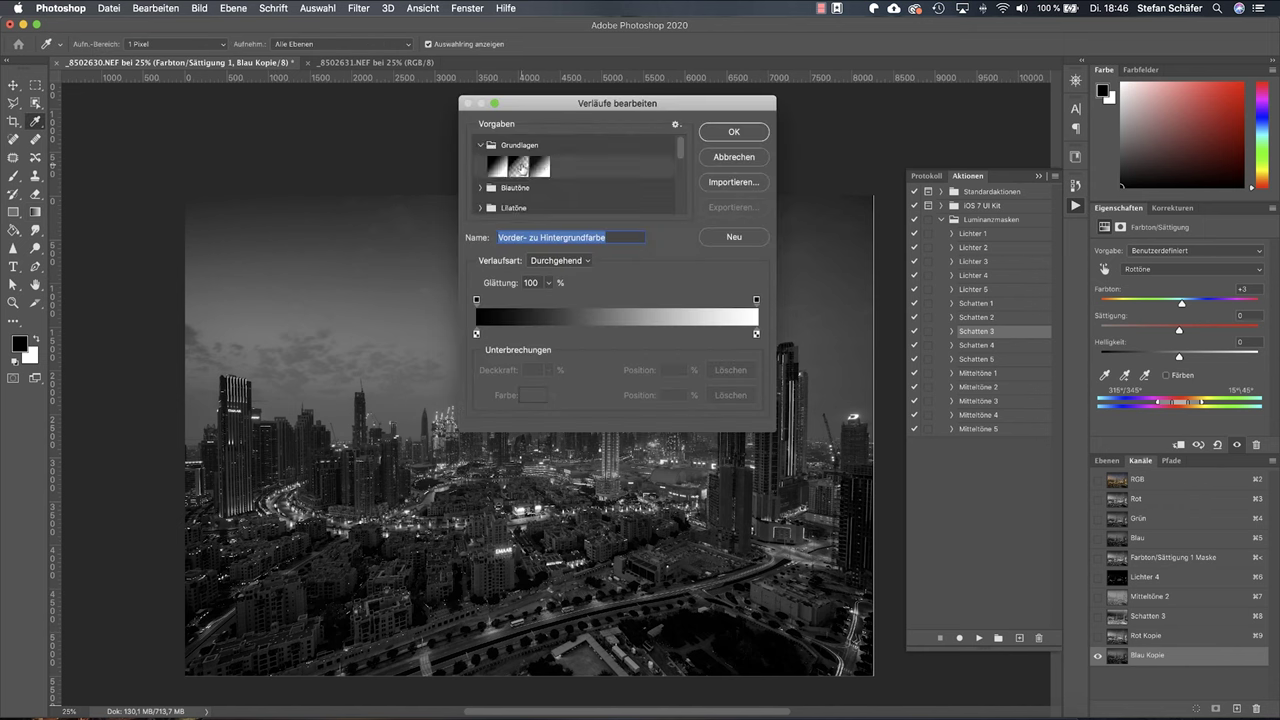
pyautogui.click(520, 167)
pyautogui.click(733, 132)
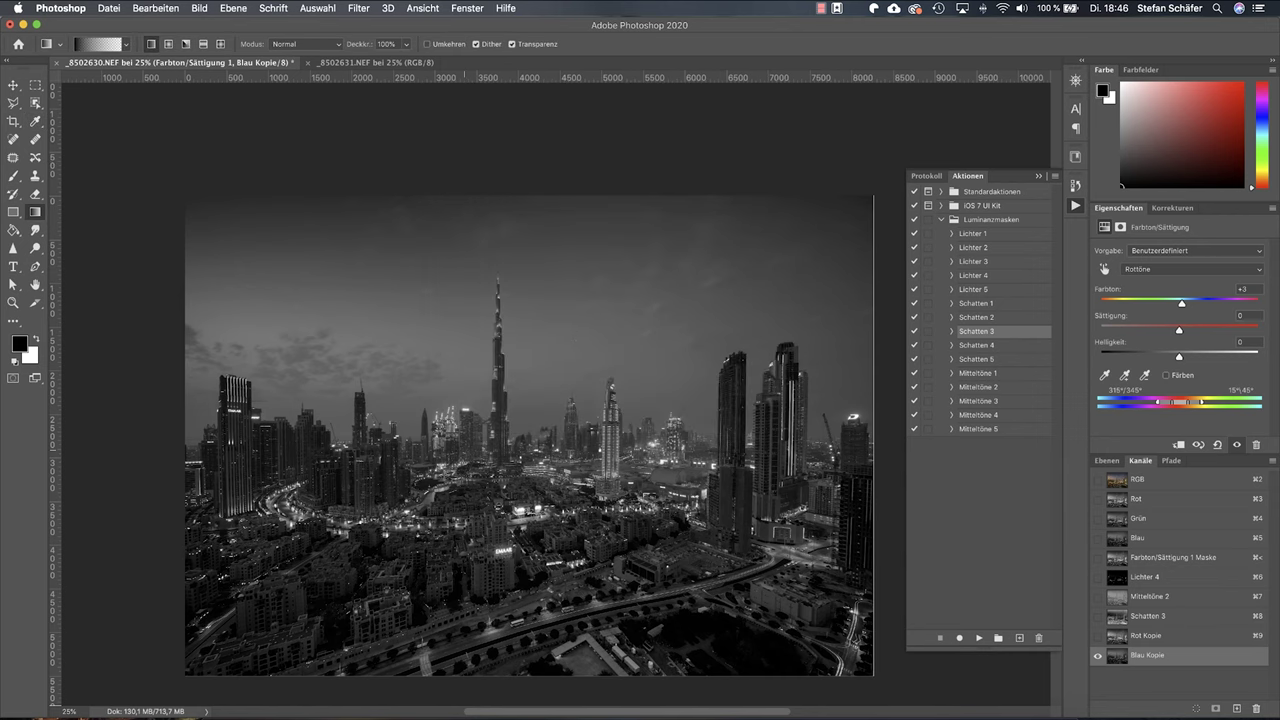
pyautogui.moveTo(458, 468); pyautogui.dragTo(458, 420)
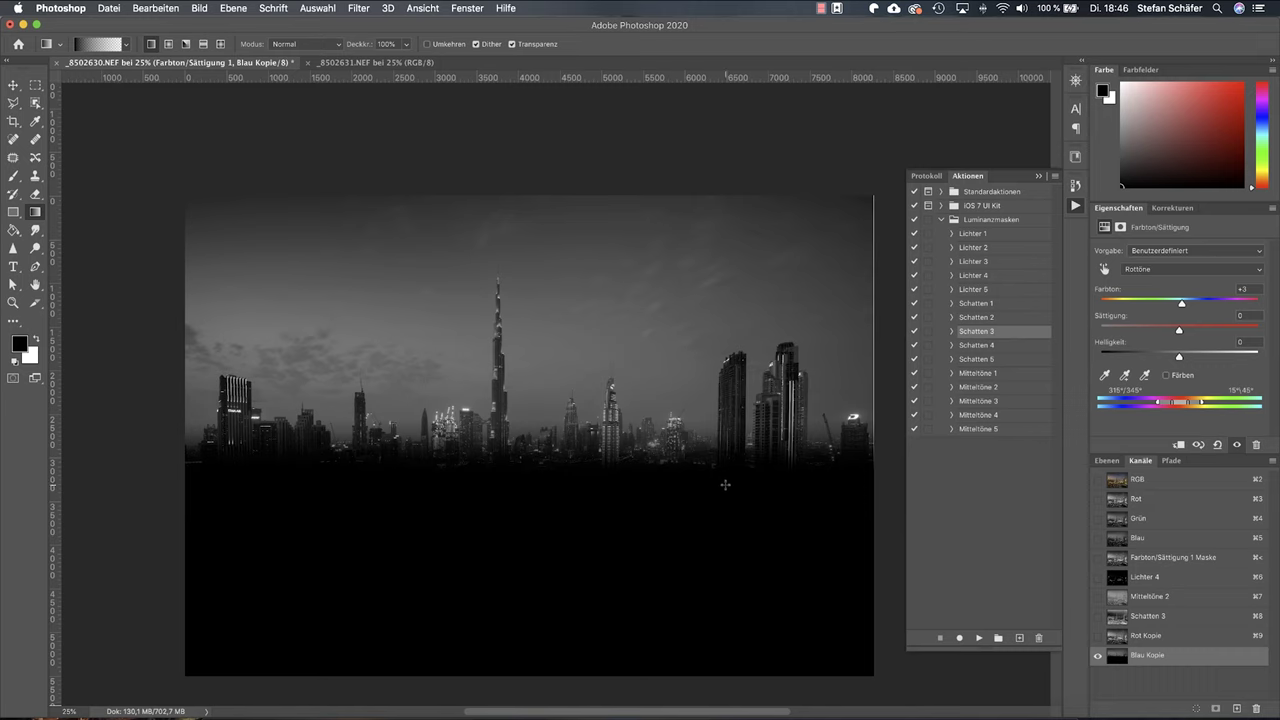
# Set up the Brush tool with Weiches Licht blend mode
pyautogui.click(13, 175)
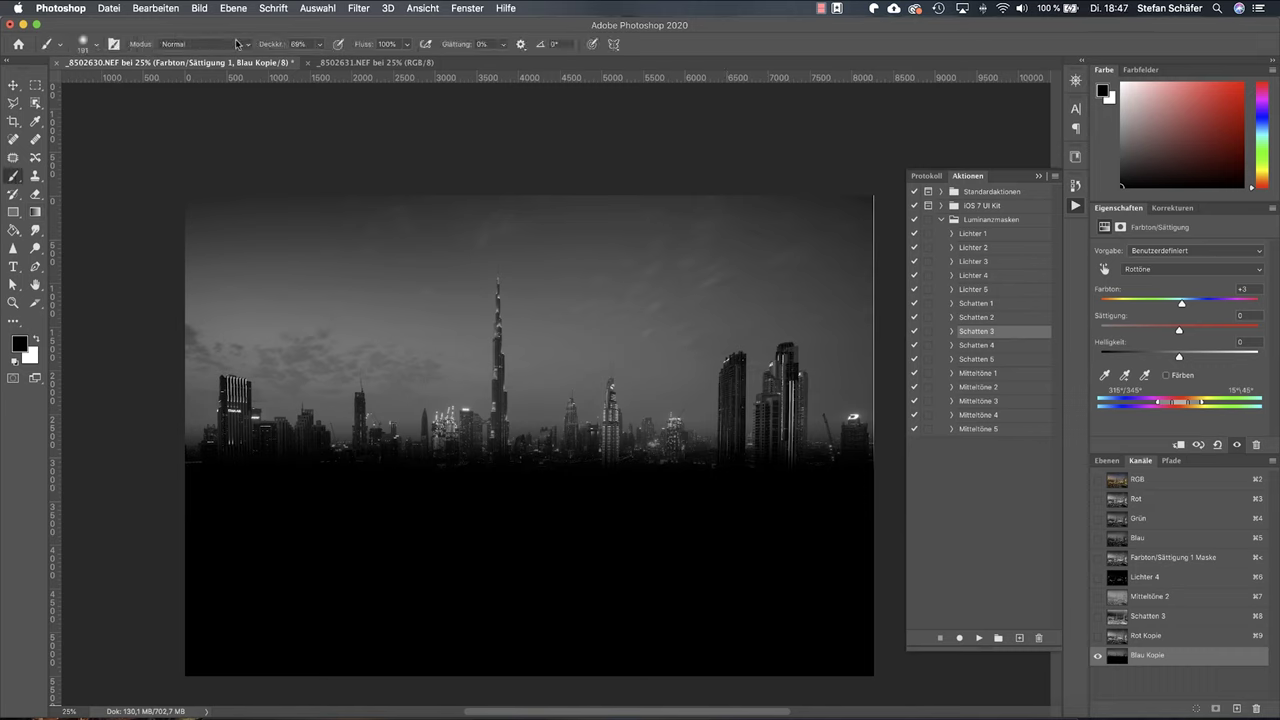
pyautogui.click(240, 45)
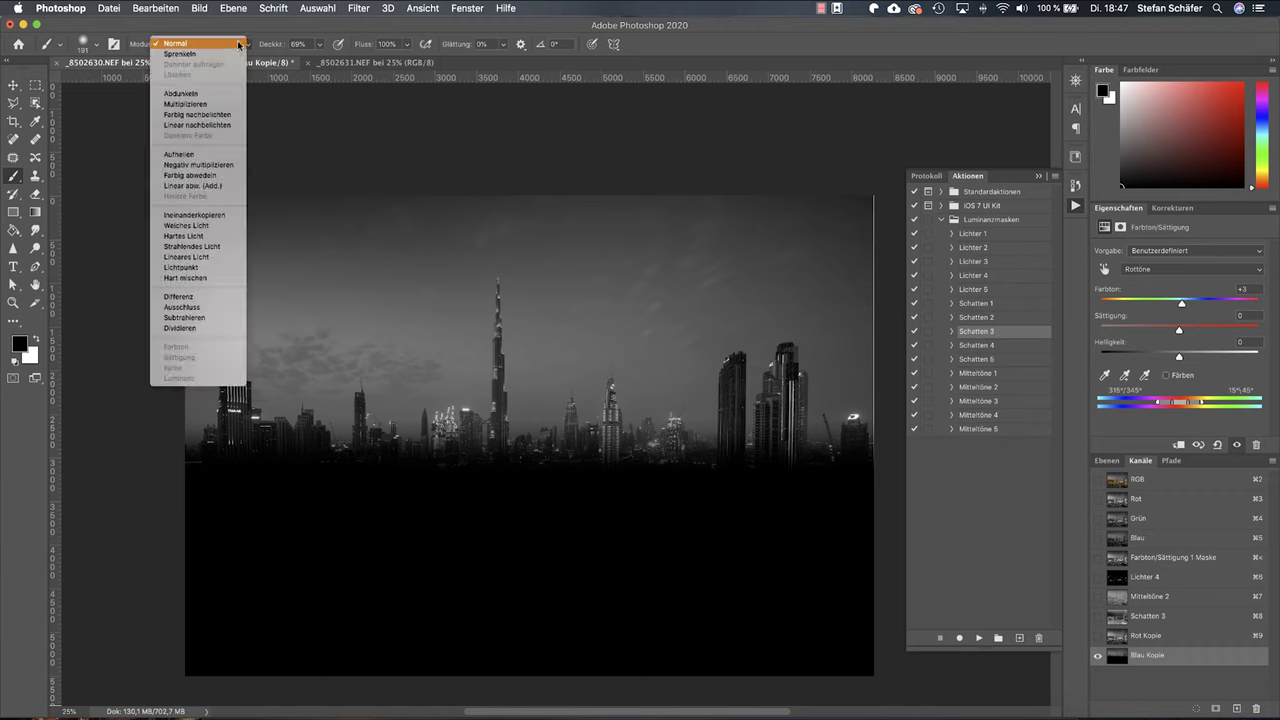
pyautogui.click(206, 225)
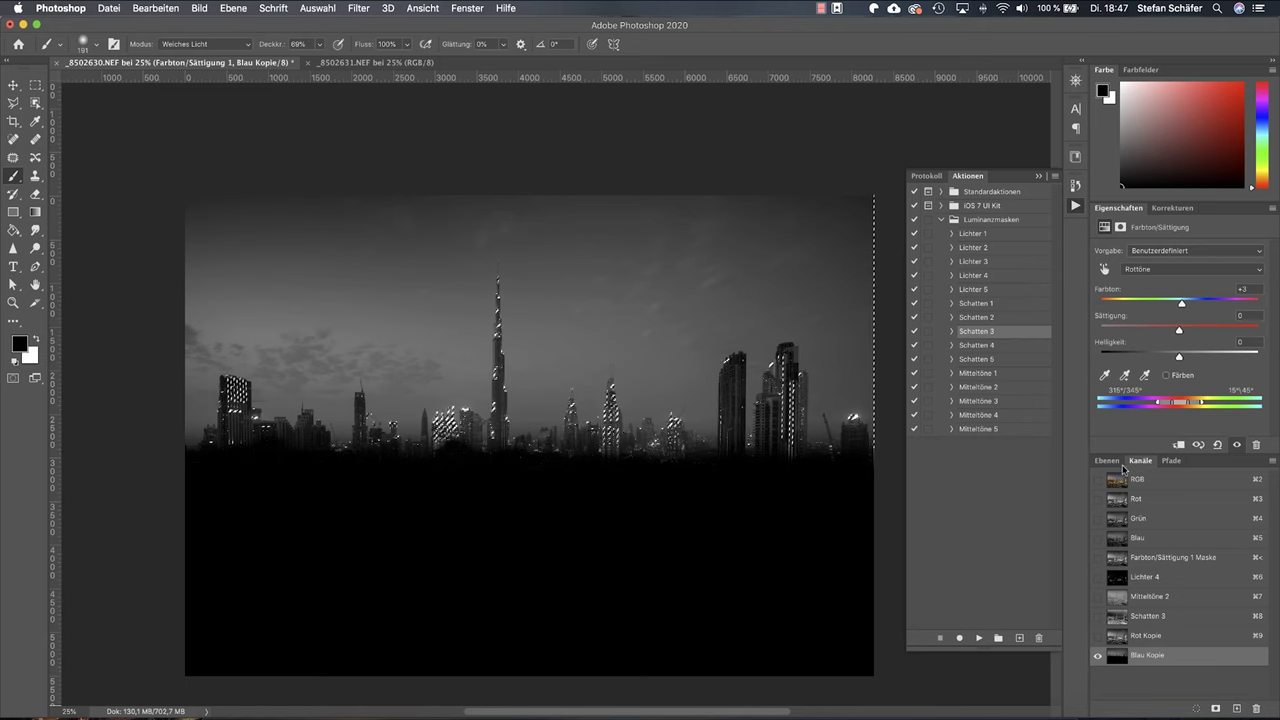
# Add a second masked Hue/Saturation layer and shift the Magentatöne hue to -24
pyautogui.click(1107, 460)
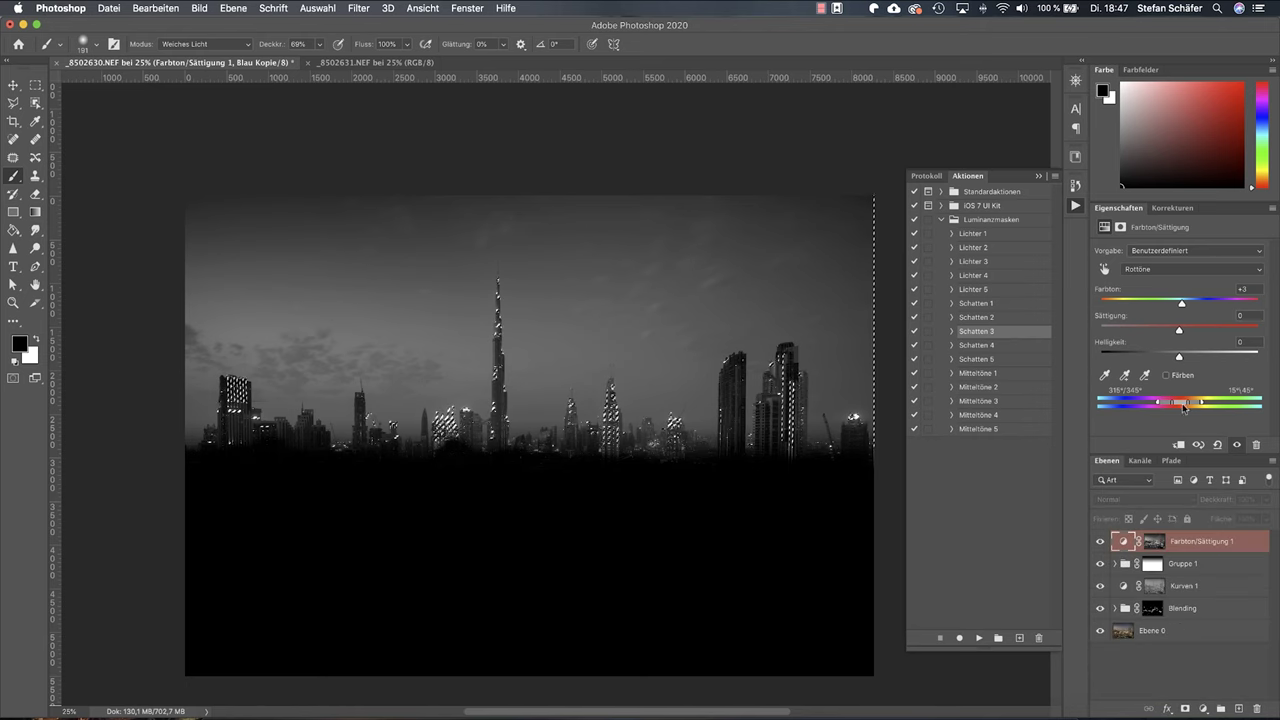
pyautogui.click(1163, 212)
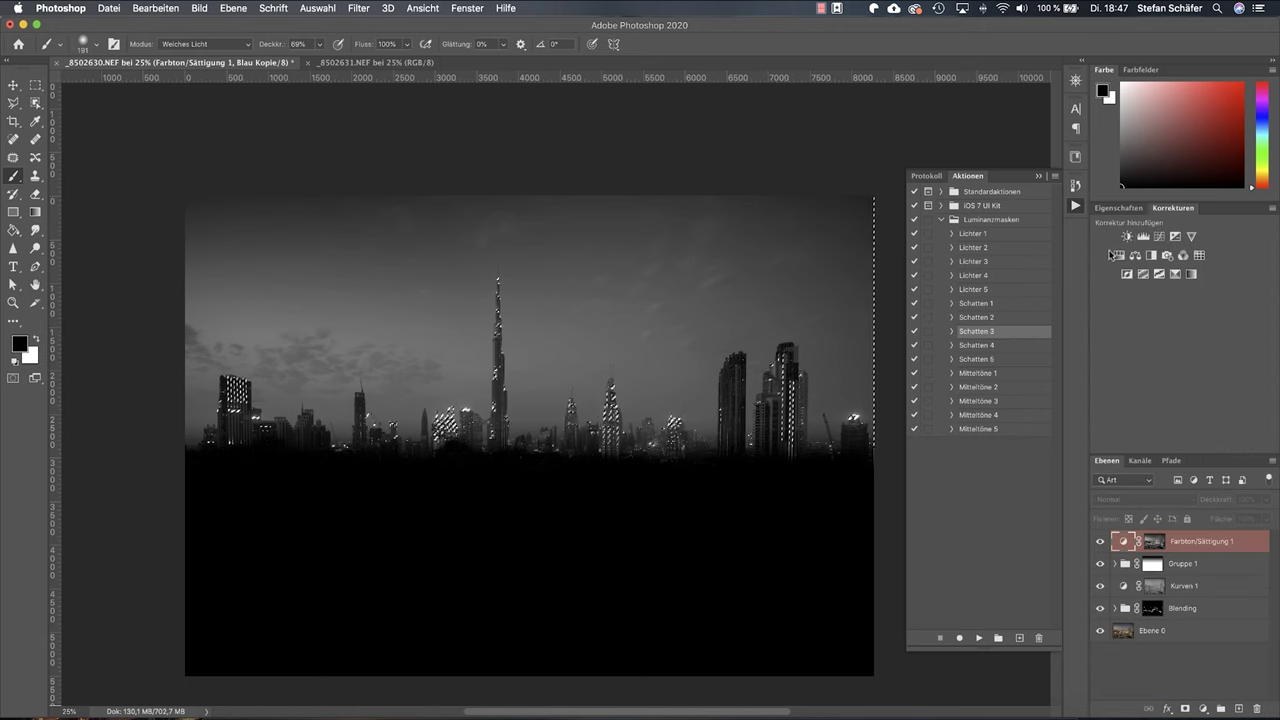
pyautogui.click(1118, 272)
pyautogui.click(1128, 270)
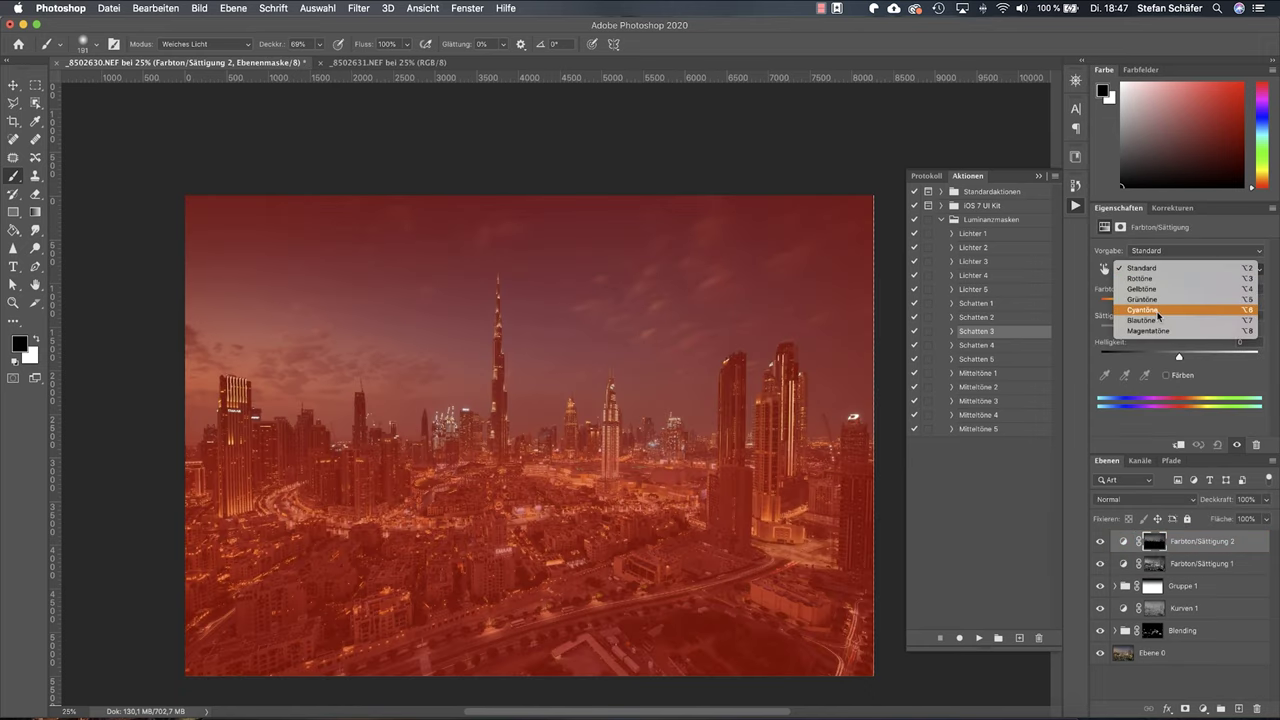
pyautogui.click(1156, 330)
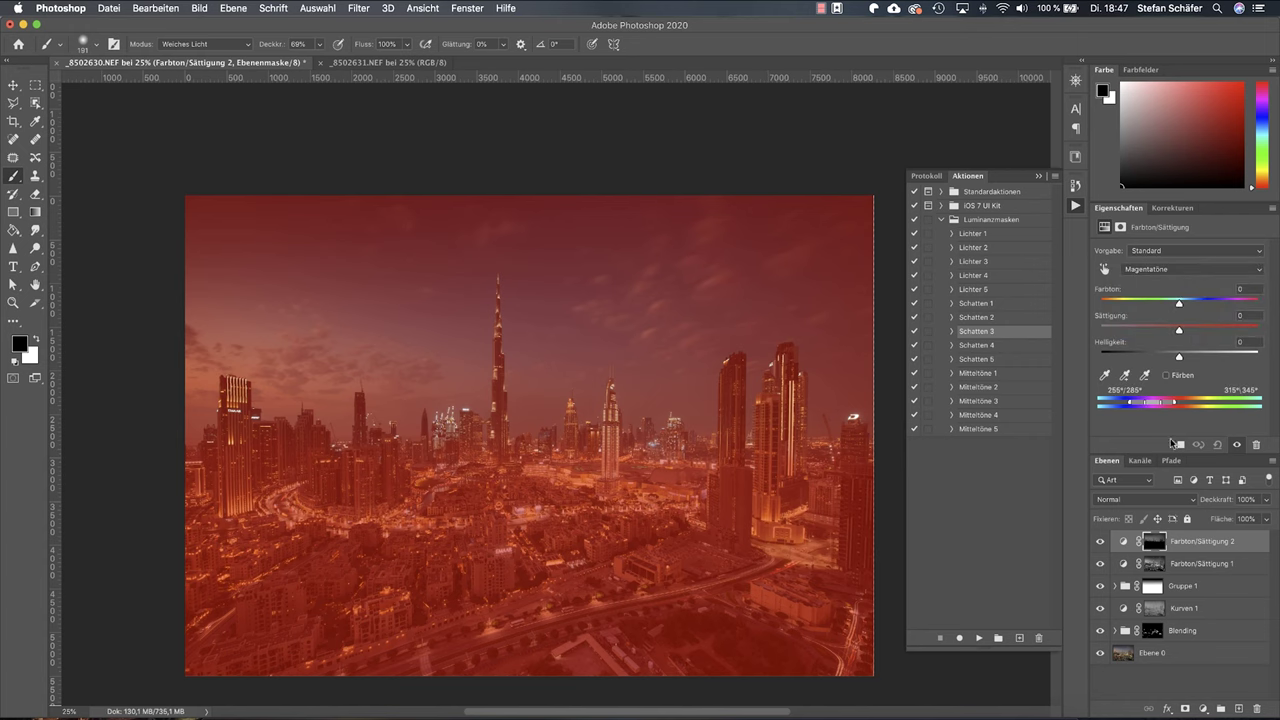
pyautogui.click(1124, 542)
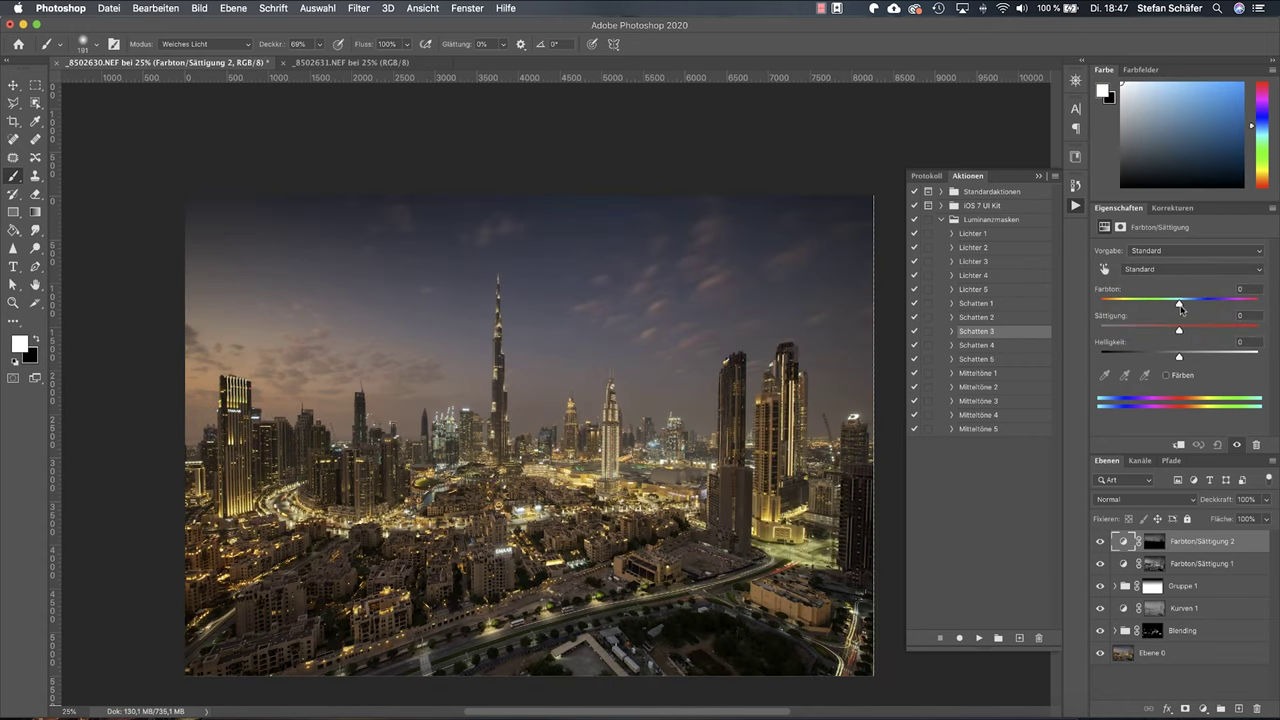
pyautogui.moveTo(1179, 303)
pyautogui.mouseDown()
pyautogui.moveTo(1205, 303)
pyautogui.moveTo(1164, 306)
pyautogui.mouseUp()
pyautogui.click(1166, 274)
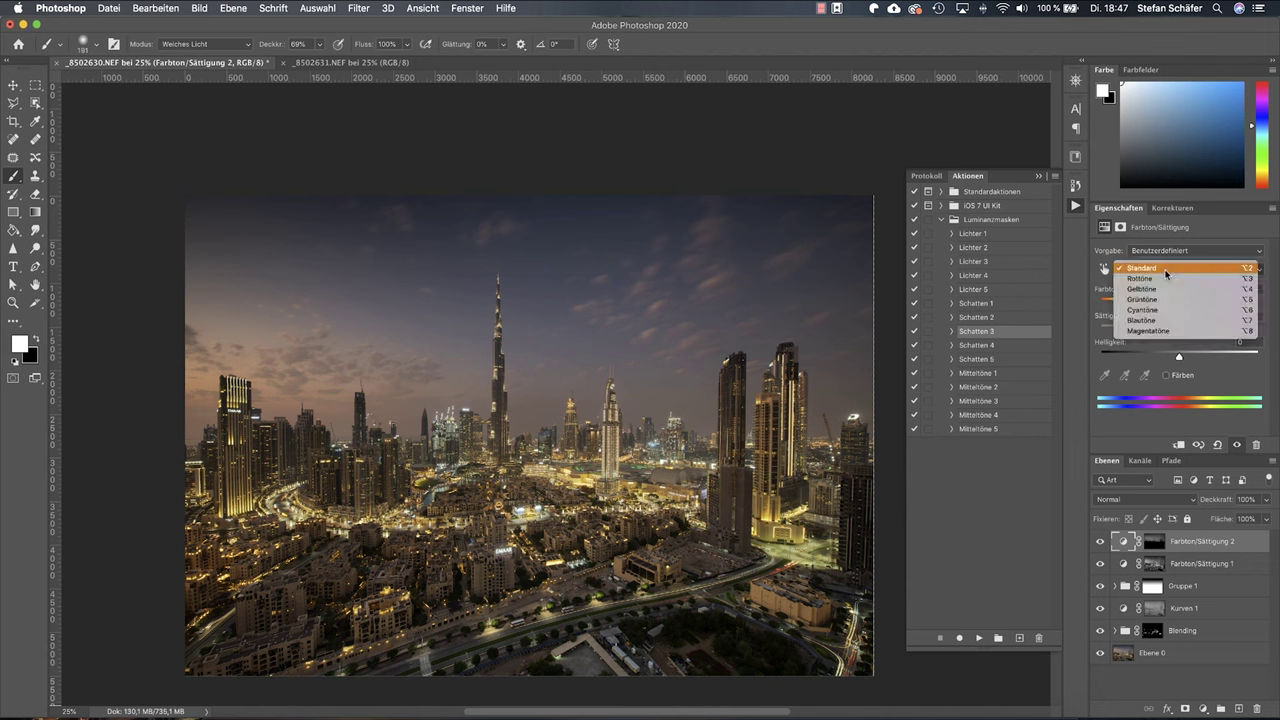
pyautogui.click(1165, 331)
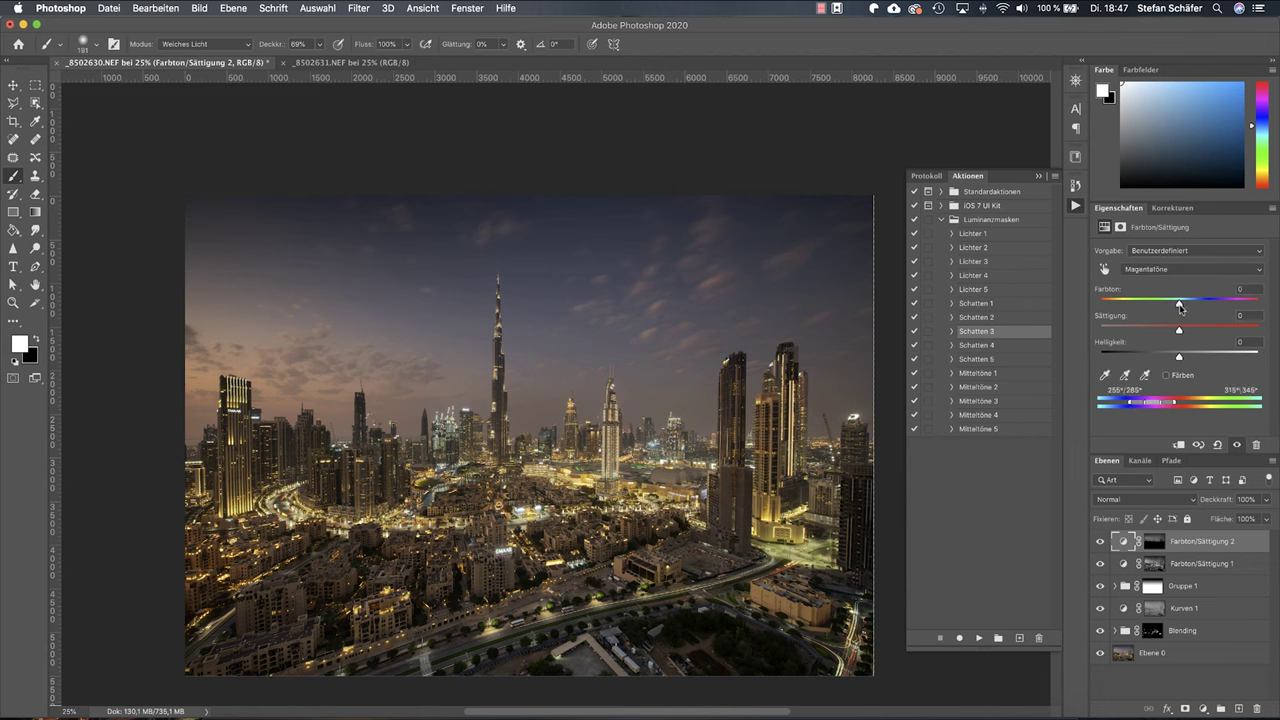
pyautogui.moveTo(1178, 302)
pyautogui.mouseDown()
pyautogui.moveTo(1161, 307)
pyautogui.moveTo(1172, 305)
pyautogui.mouseUp()
# Widen the Blautöne range toward magenta and shift its hue to -34
pyautogui.click(1180, 276)
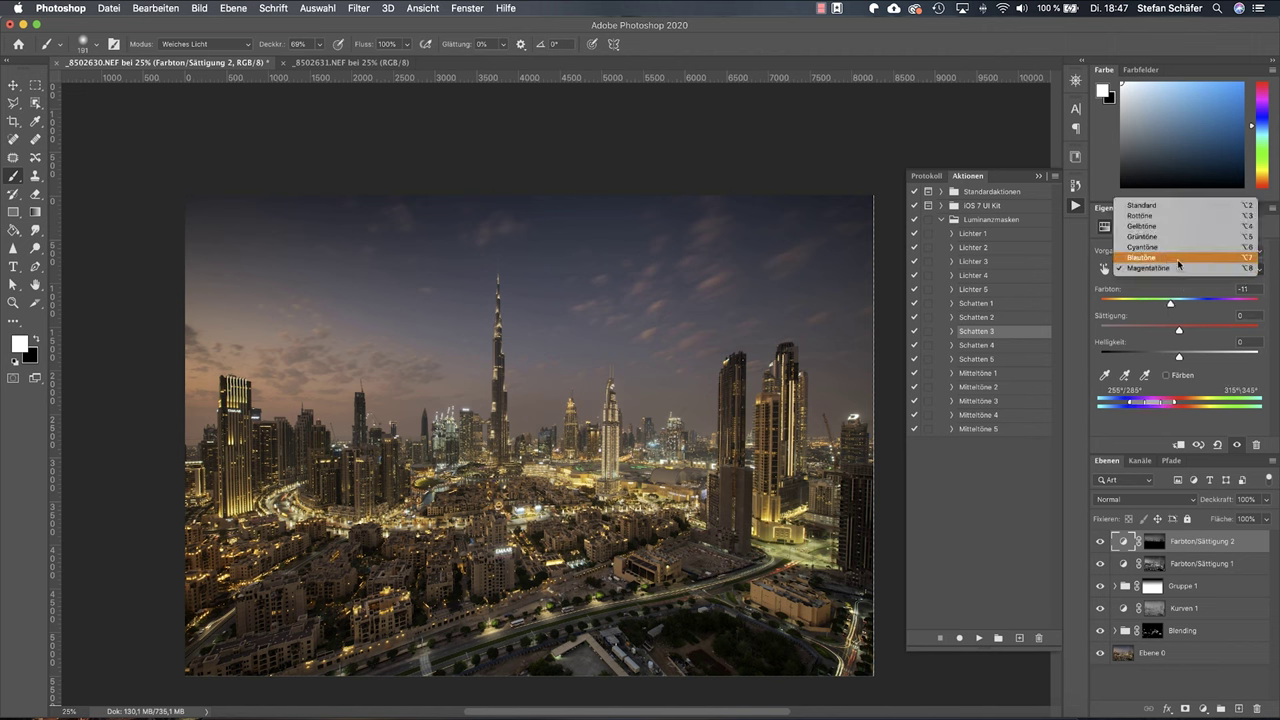
pyautogui.click(1177, 259)
pyautogui.moveTo(1179, 305); pyautogui.dragTo(1177, 306)
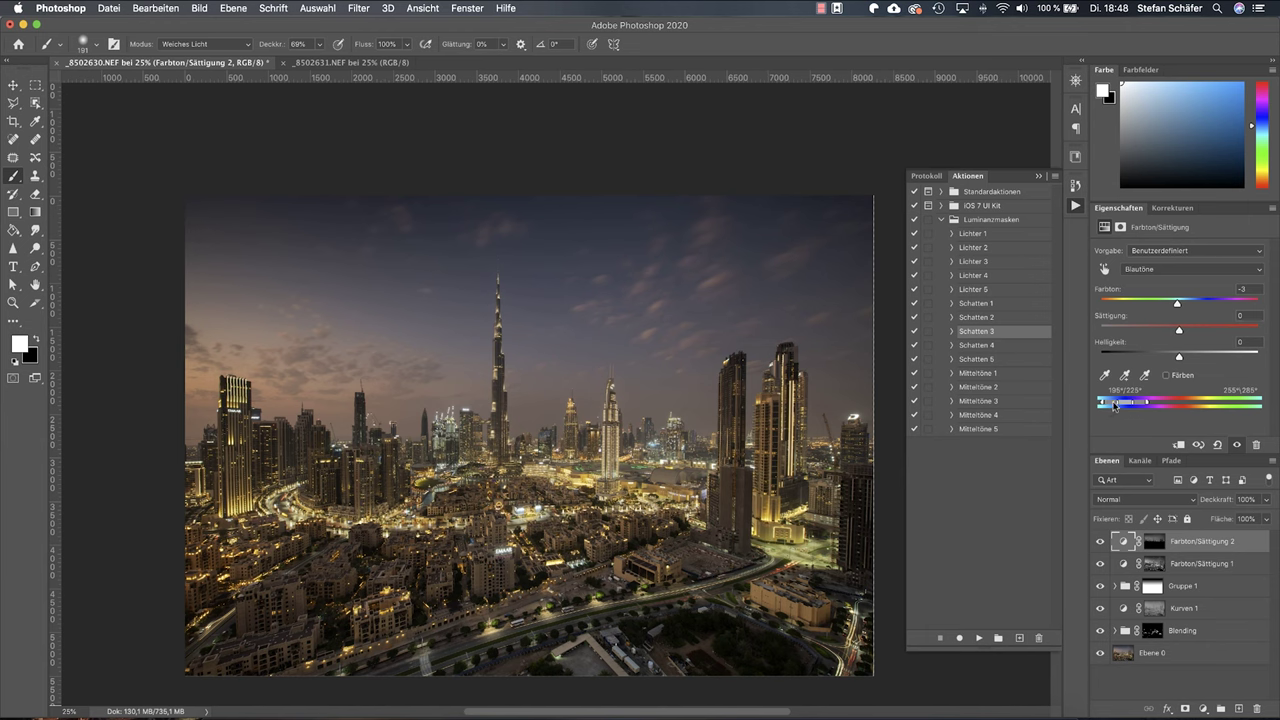
pyautogui.moveTo(1148, 403); pyautogui.dragTo(1165, 403)
pyautogui.moveTo(1133, 404); pyautogui.dragTo(1143, 404)
pyautogui.moveTo(1178, 305); pyautogui.dragTo(1151, 305)
# Extend the Blautöne range toward cyan and set its hue to -41 and lightness to +15
pyautogui.click(1101, 542)
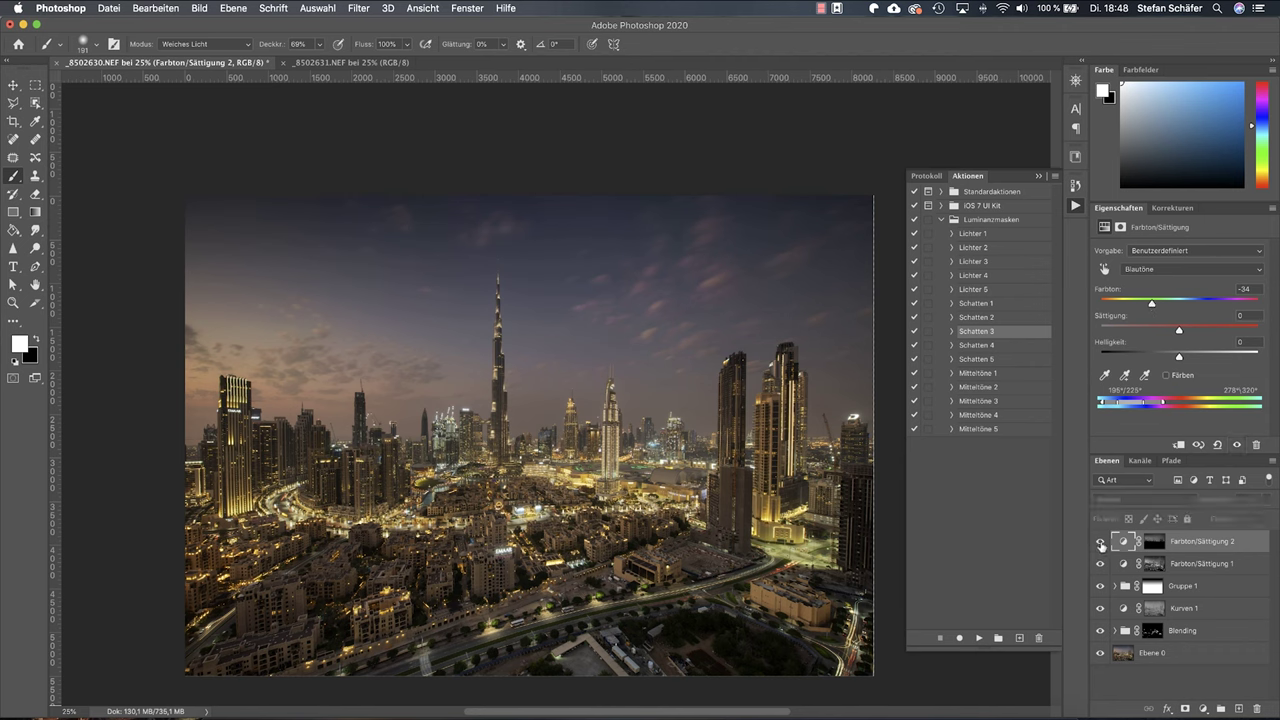
pyautogui.click(1101, 542)
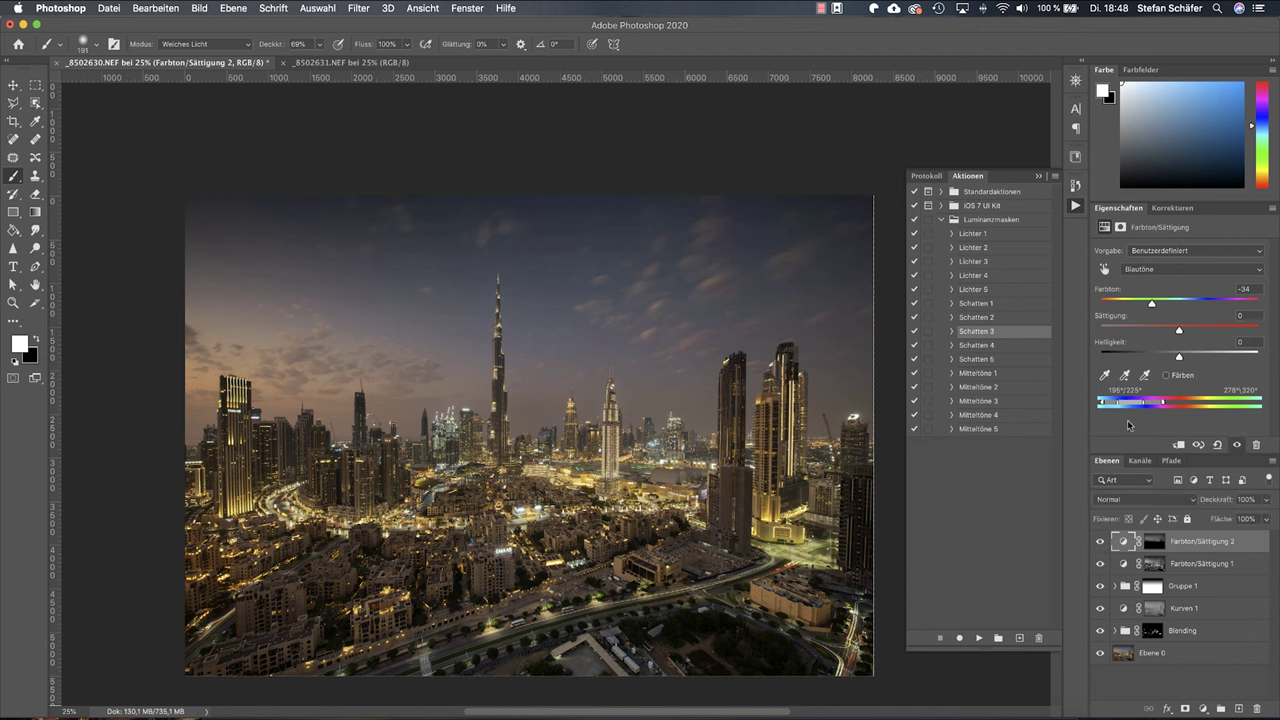
pyautogui.moveTo(1120, 405); pyautogui.dragTo(1164, 404)
pyautogui.moveTo(1150, 305); pyautogui.dragTo(1146, 305)
pyautogui.moveTo(1178, 357); pyautogui.dragTo(1199, 358)
# Compare the result by toggling the top adjustment and viewing Ebene 0 alone
pyautogui.click(1101, 542)
pyautogui.click(1101, 542)
pyautogui.click(1101, 542)
pyautogui.keyDown('alt'); pyautogui.click(1100, 655); pyautogui.keyUp('alt')
pyautogui.keyDown('alt'); pyautogui.click(1100, 655); pyautogui.keyUp('alt')
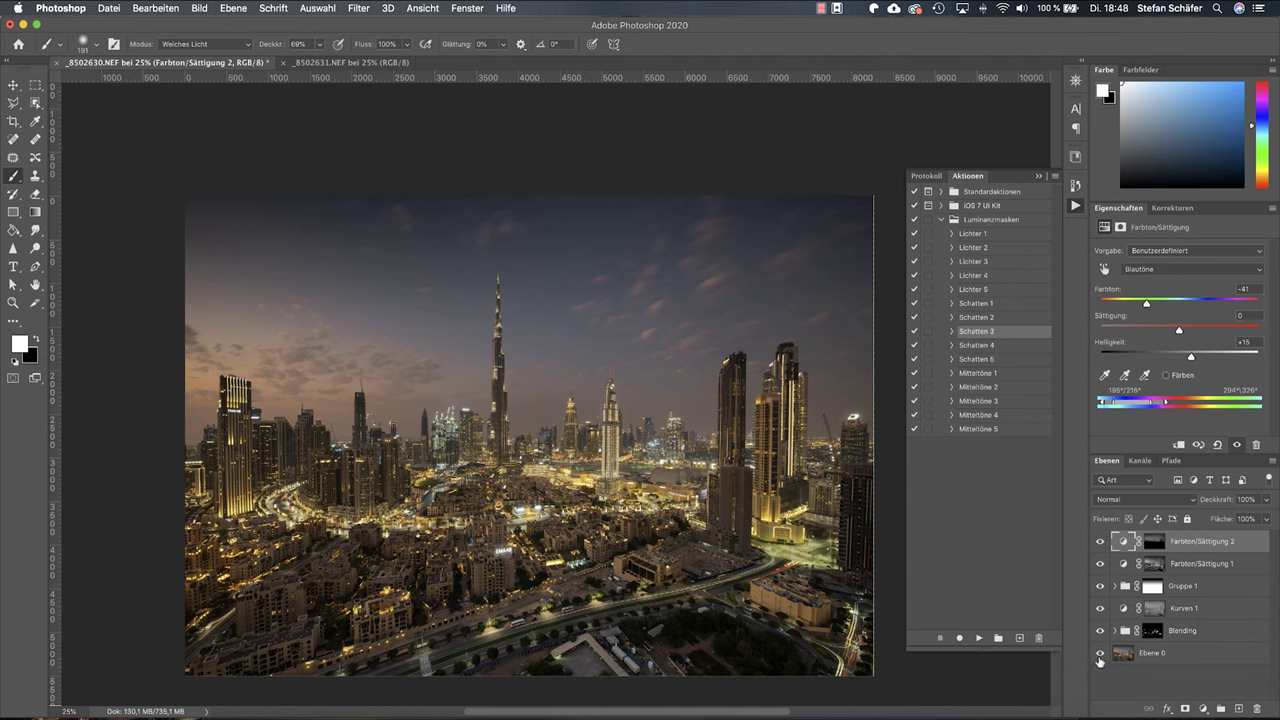